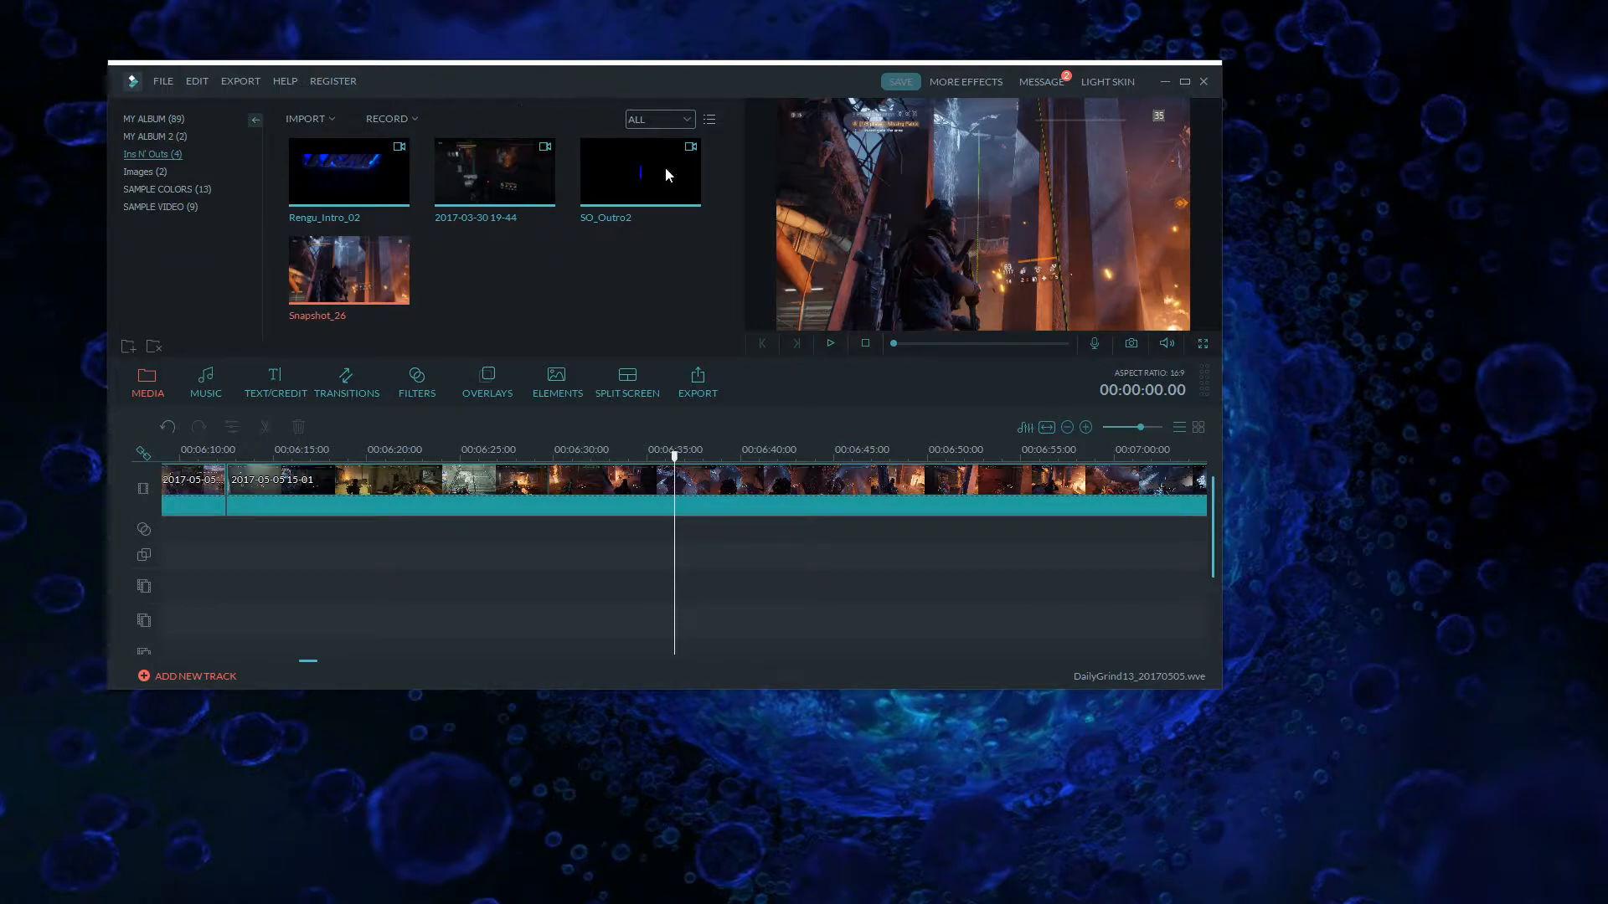
- Enlarge and reposition the video editor window, and locate the Snapshot_26 media item's source file on disk
{"action": "left_click_drag", "start_coordinate": [1221, 692], "coordinate": [1489, 884]}
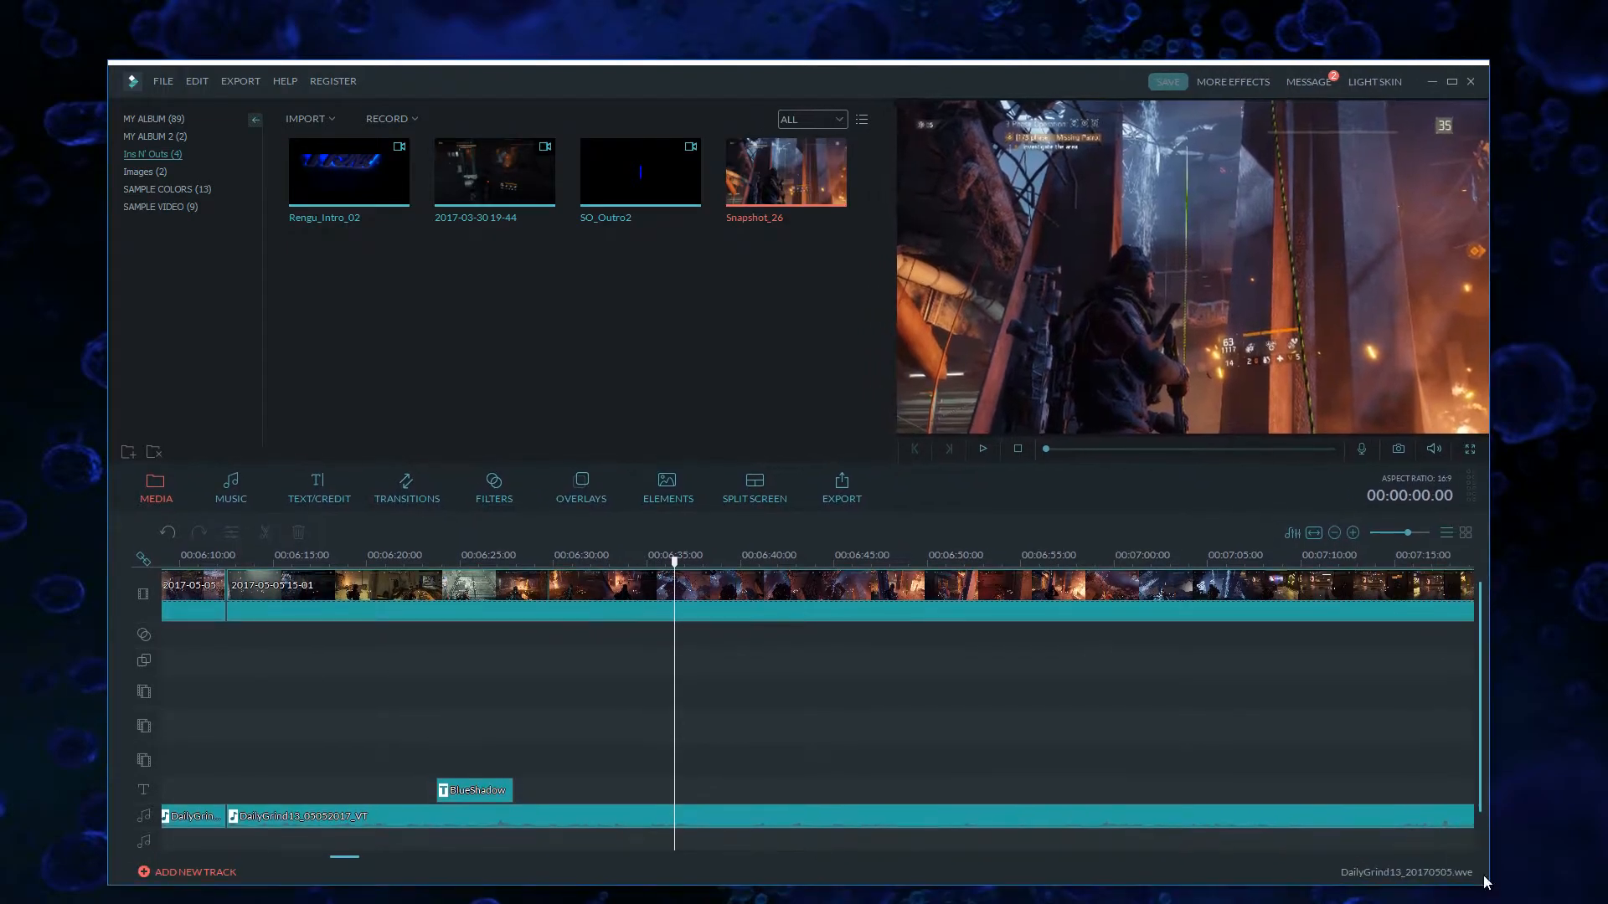
{"action": "left_click_drag", "start_coordinate": [982, 75], "coordinate": [948, 49]}
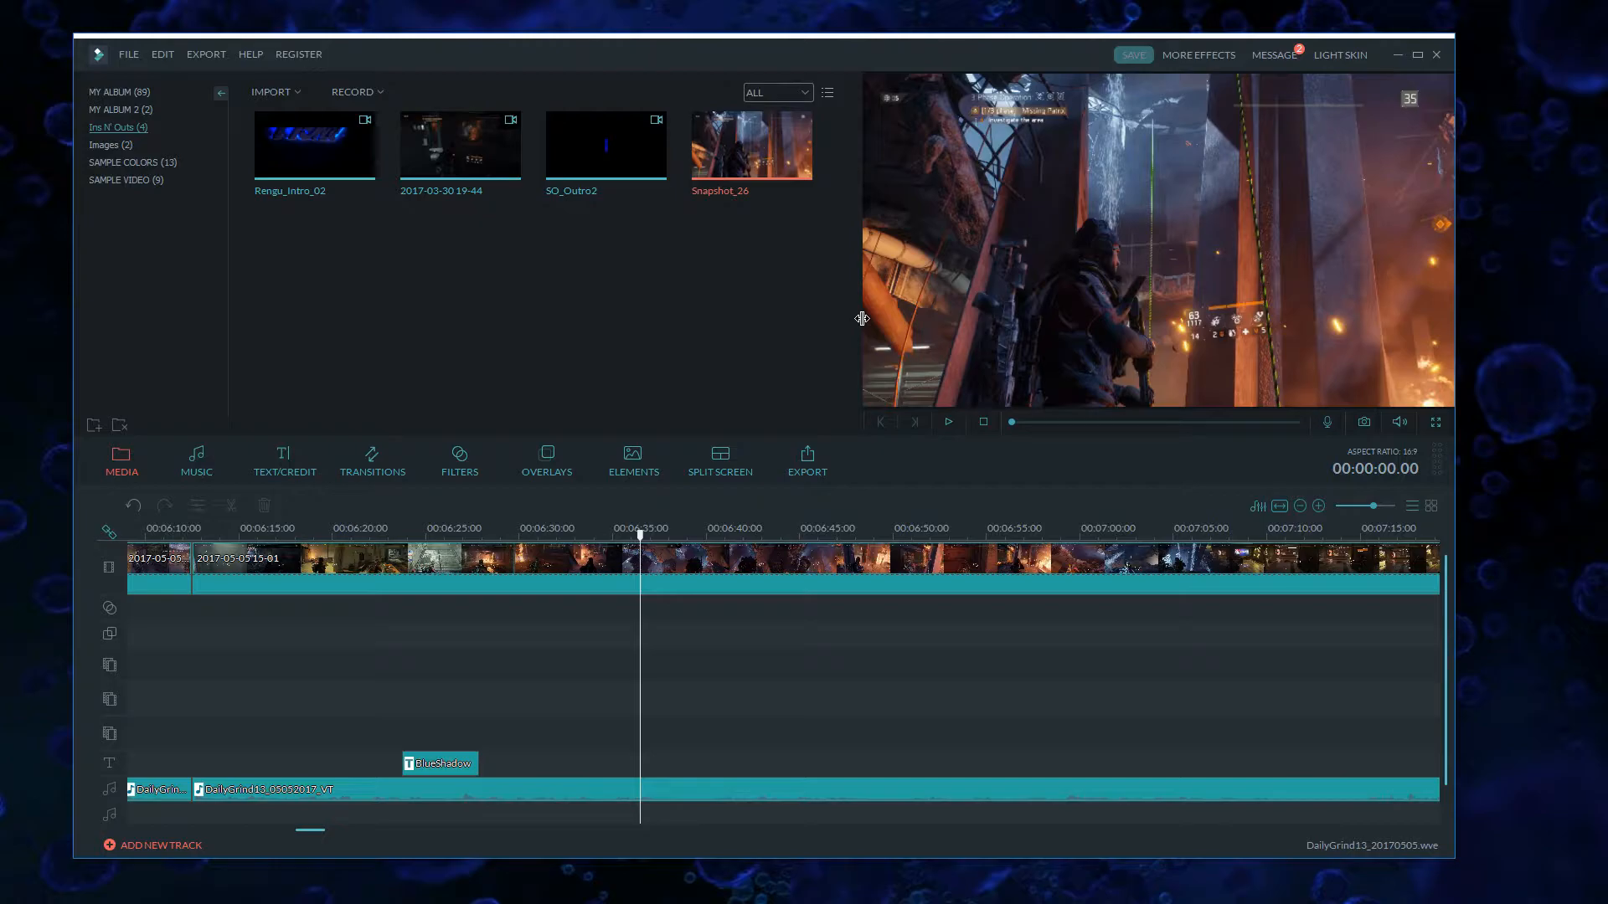
{"action": "right_click", "coordinate": [788, 141]}
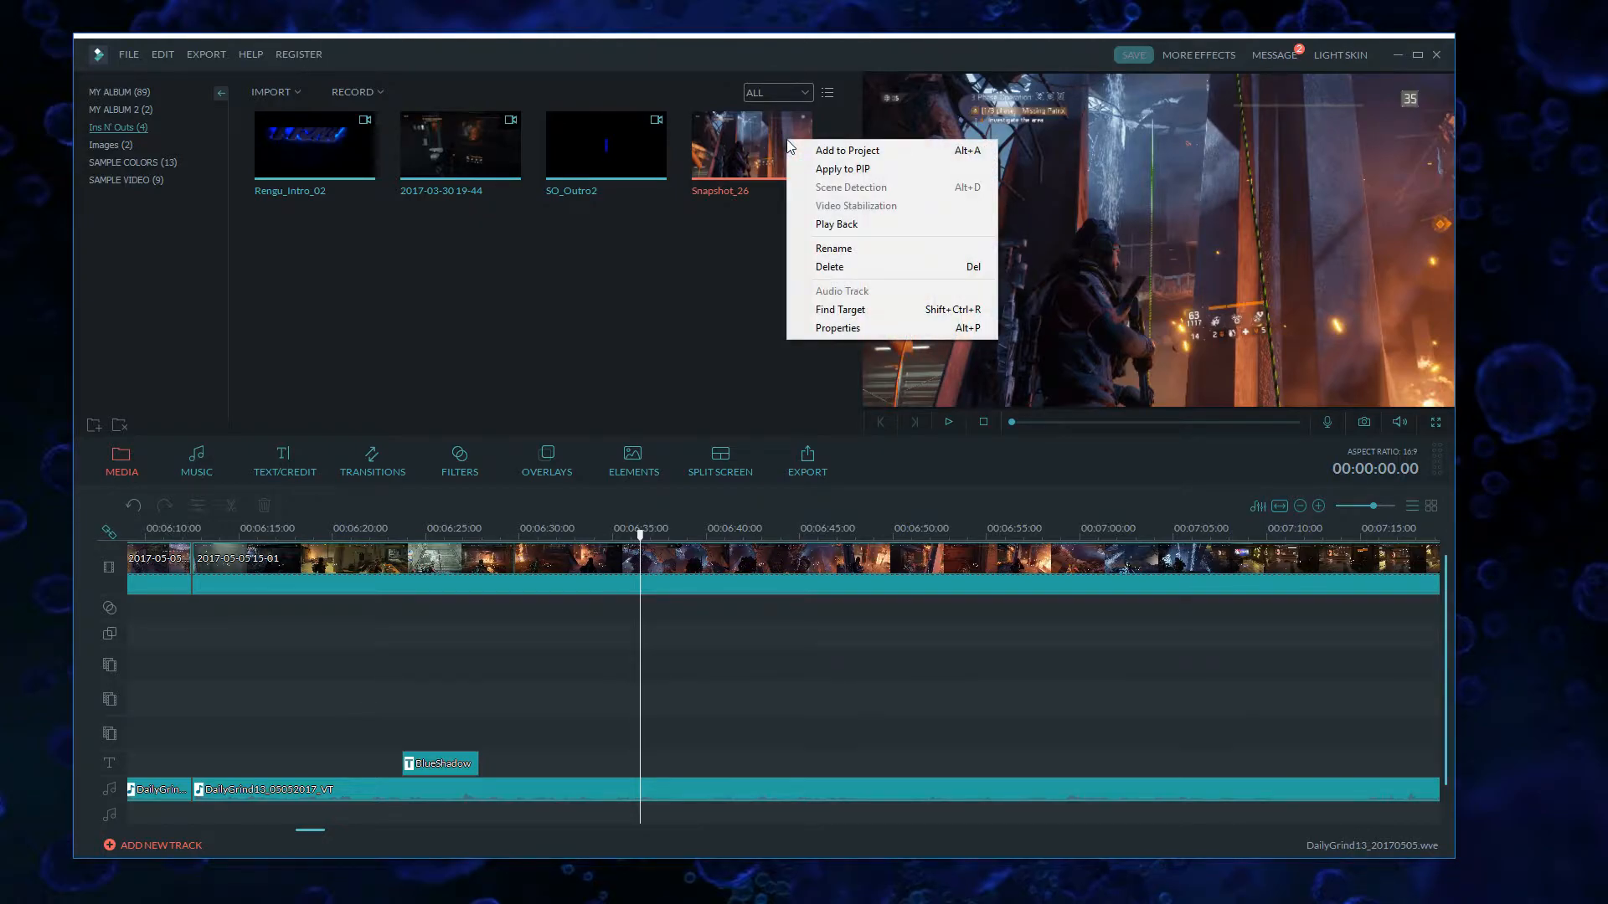
{"action": "left_click", "coordinate": [841, 309]}
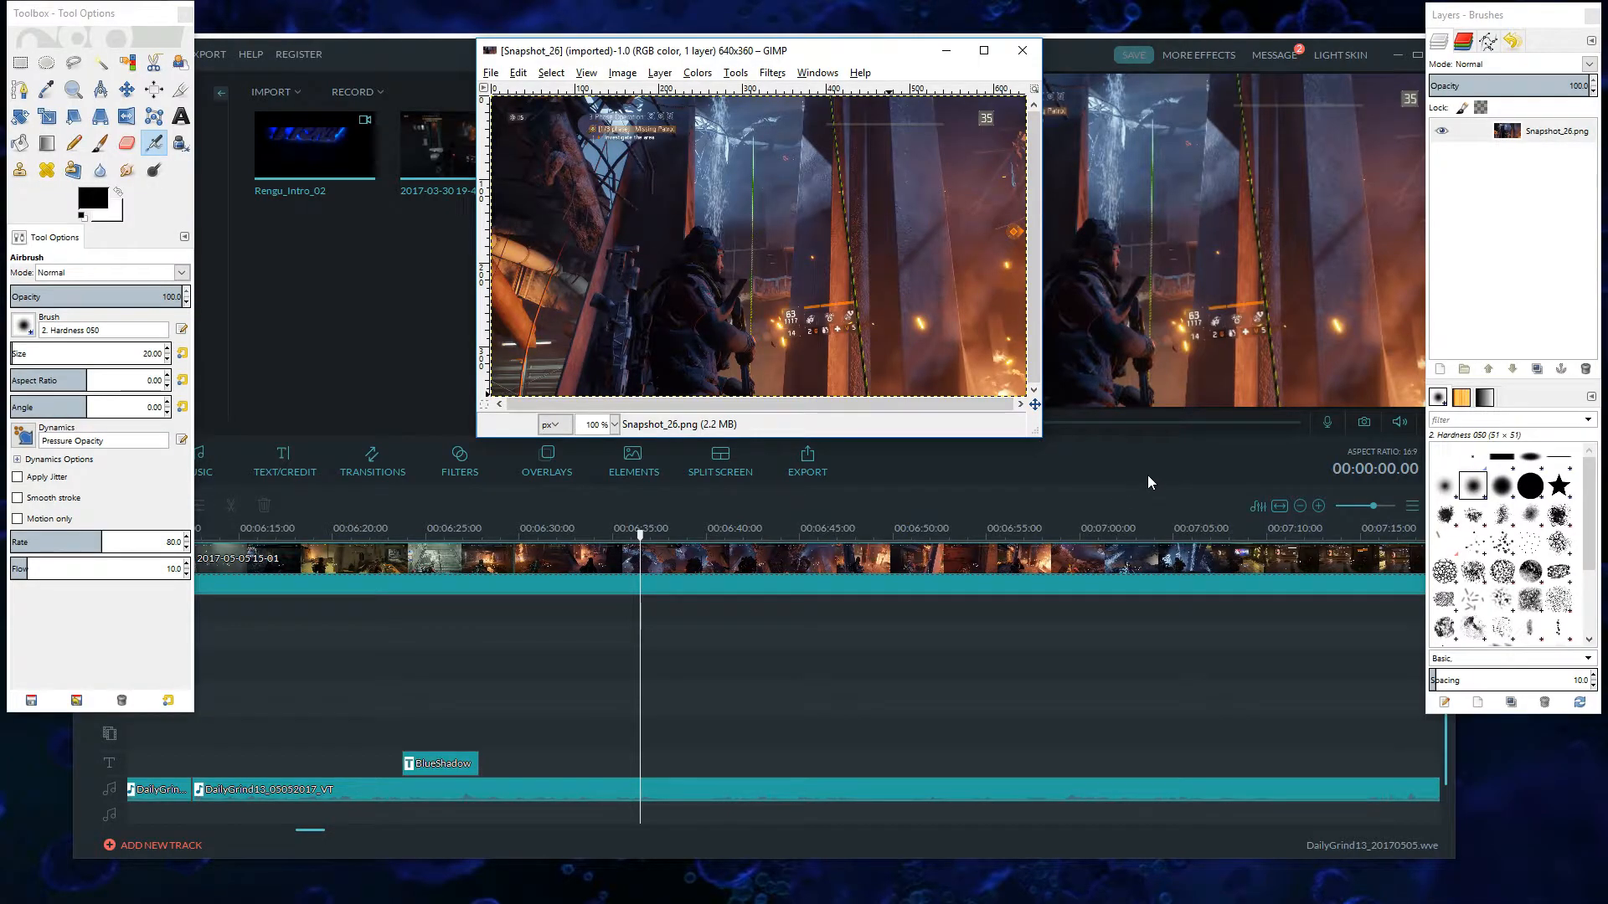
- Minimize the video editor, and enlarge and reposition the GIMP window containing the Snapshot_26 image
{"action": "left_click", "coordinate": [1147, 474]}
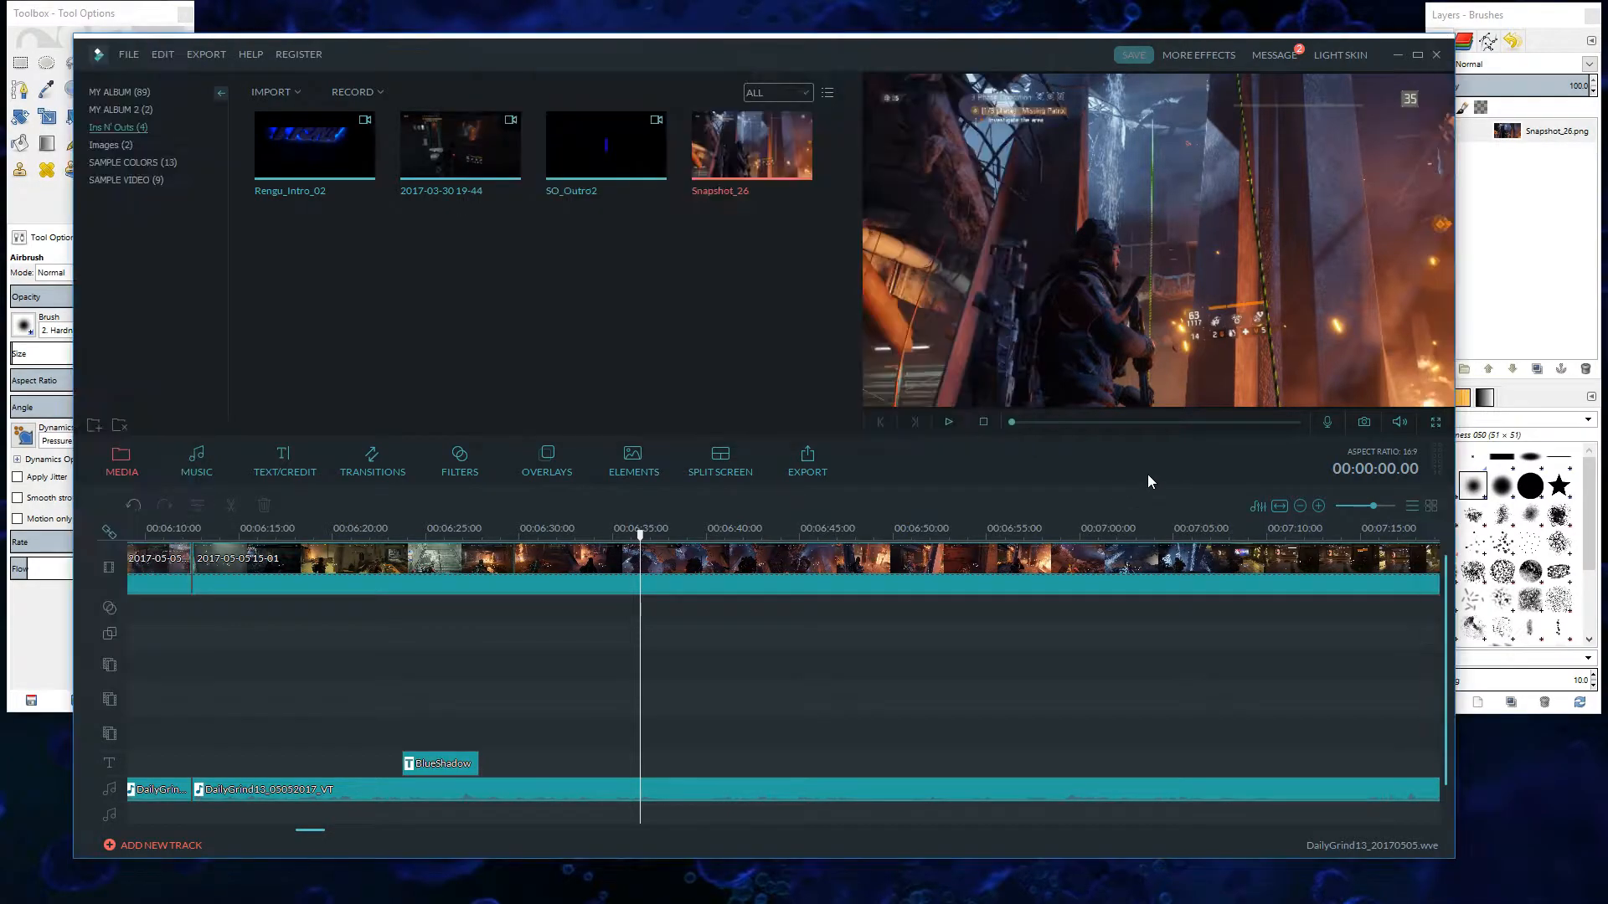
{"action": "left_click", "coordinate": [1394, 53]}
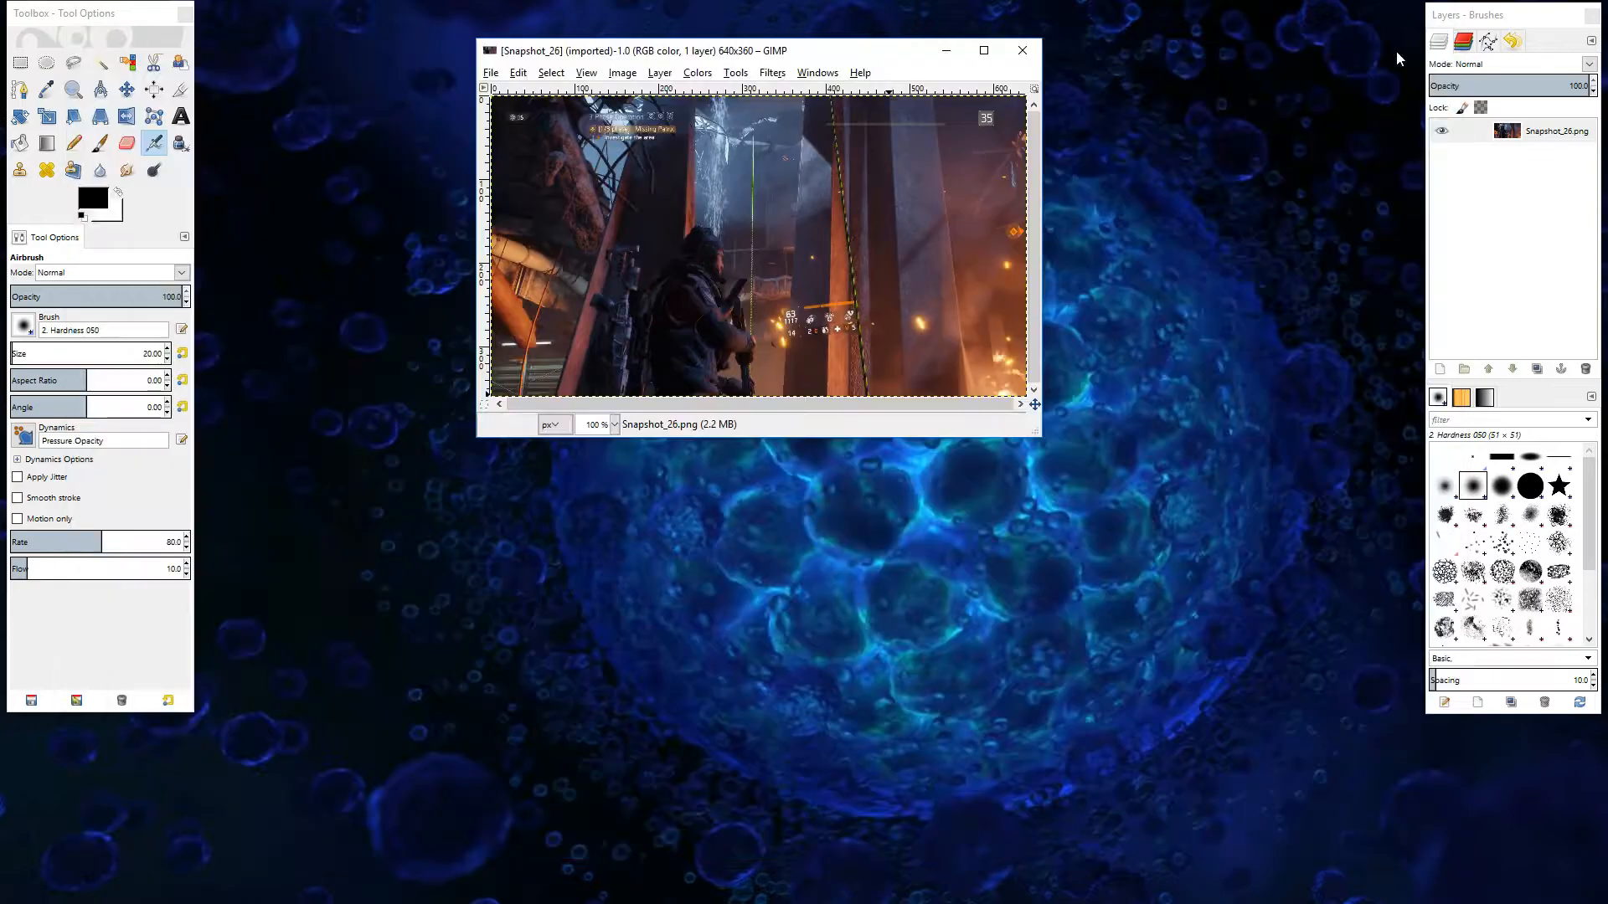
{"action": "left_click_drag", "start_coordinate": [1037, 434], "coordinate": [1228, 650]}
{"action": "left_click_drag", "start_coordinate": [960, 53], "coordinate": [802, 33]}
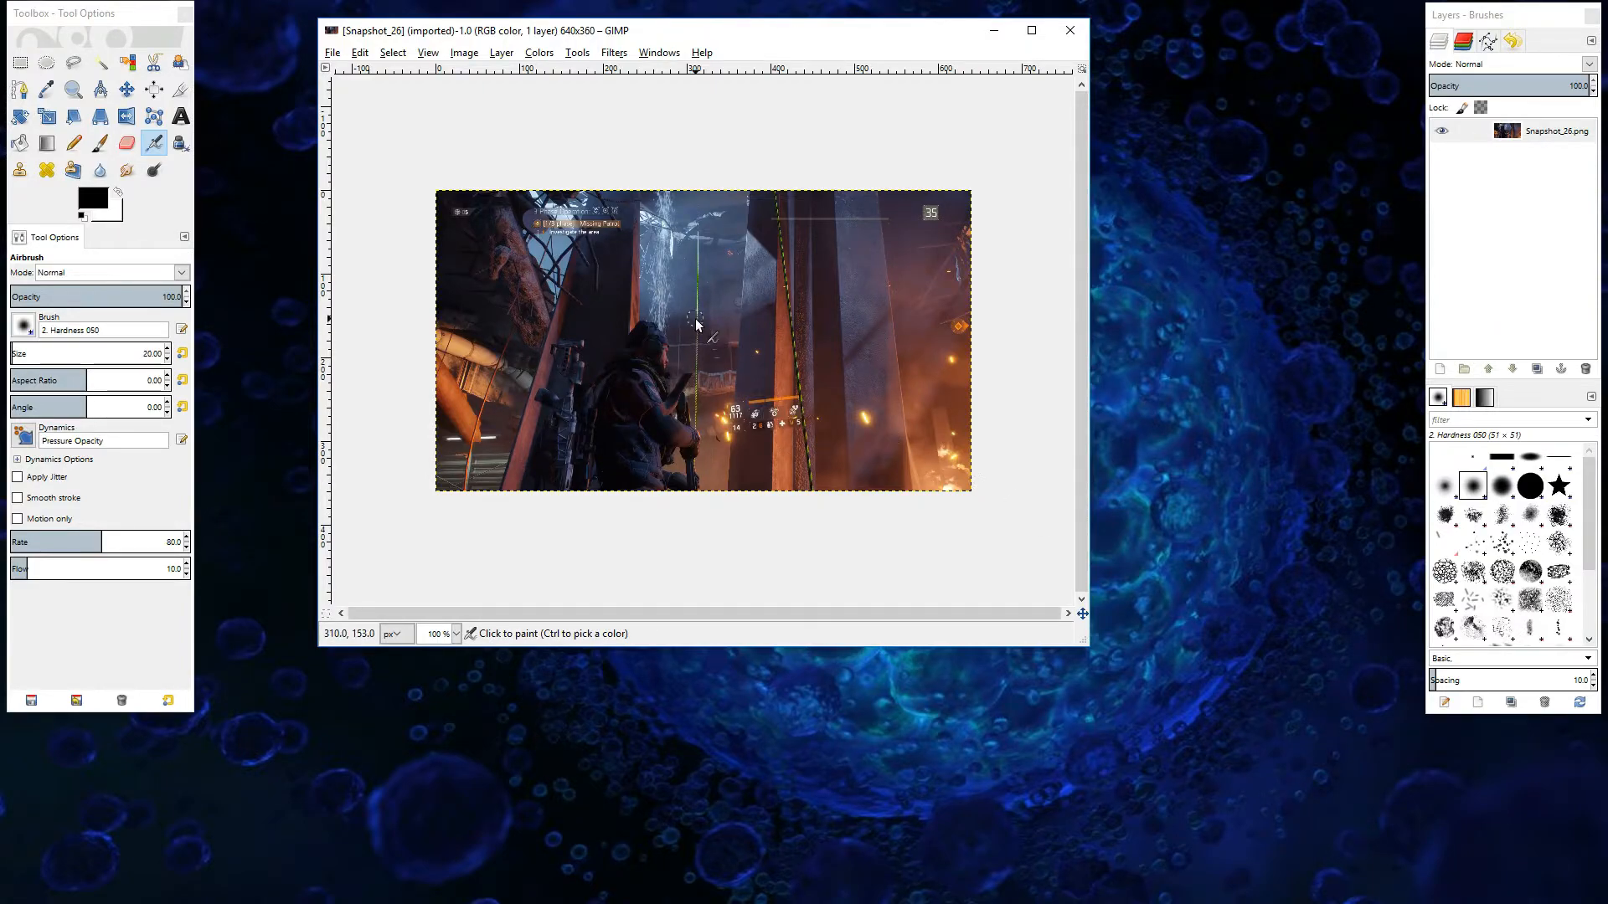
- Open the recent file TCTD_Logo_454x120.xcf and place its window beside the snapshot image
{"action": "left_click", "coordinate": [335, 55]}
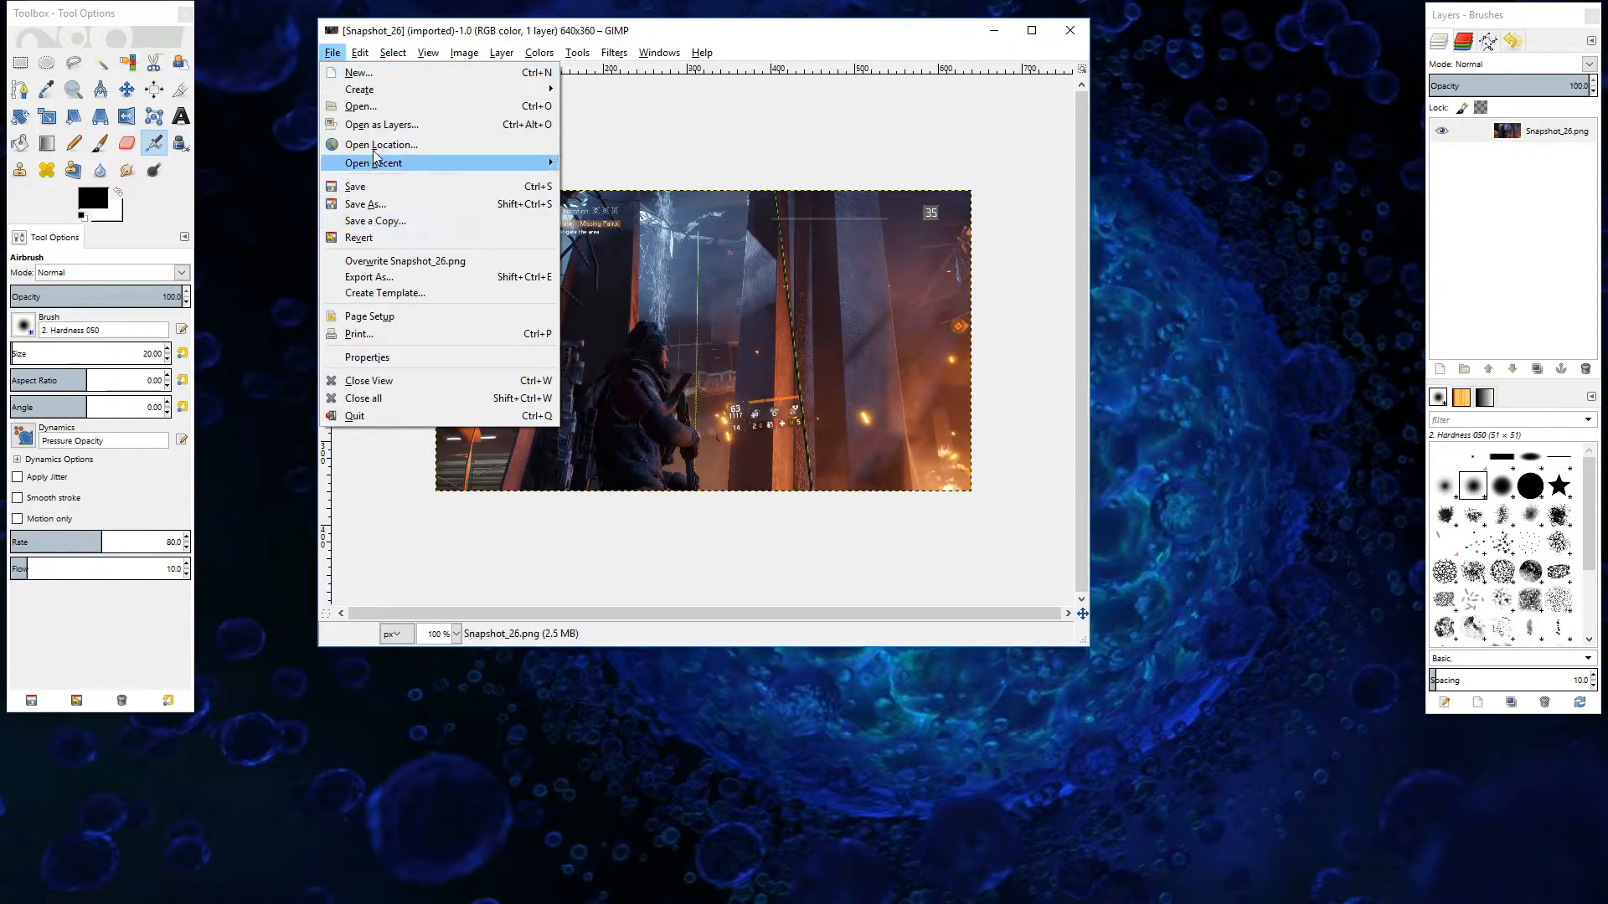
{"action": "mouse_move", "coordinate": [384, 168]}
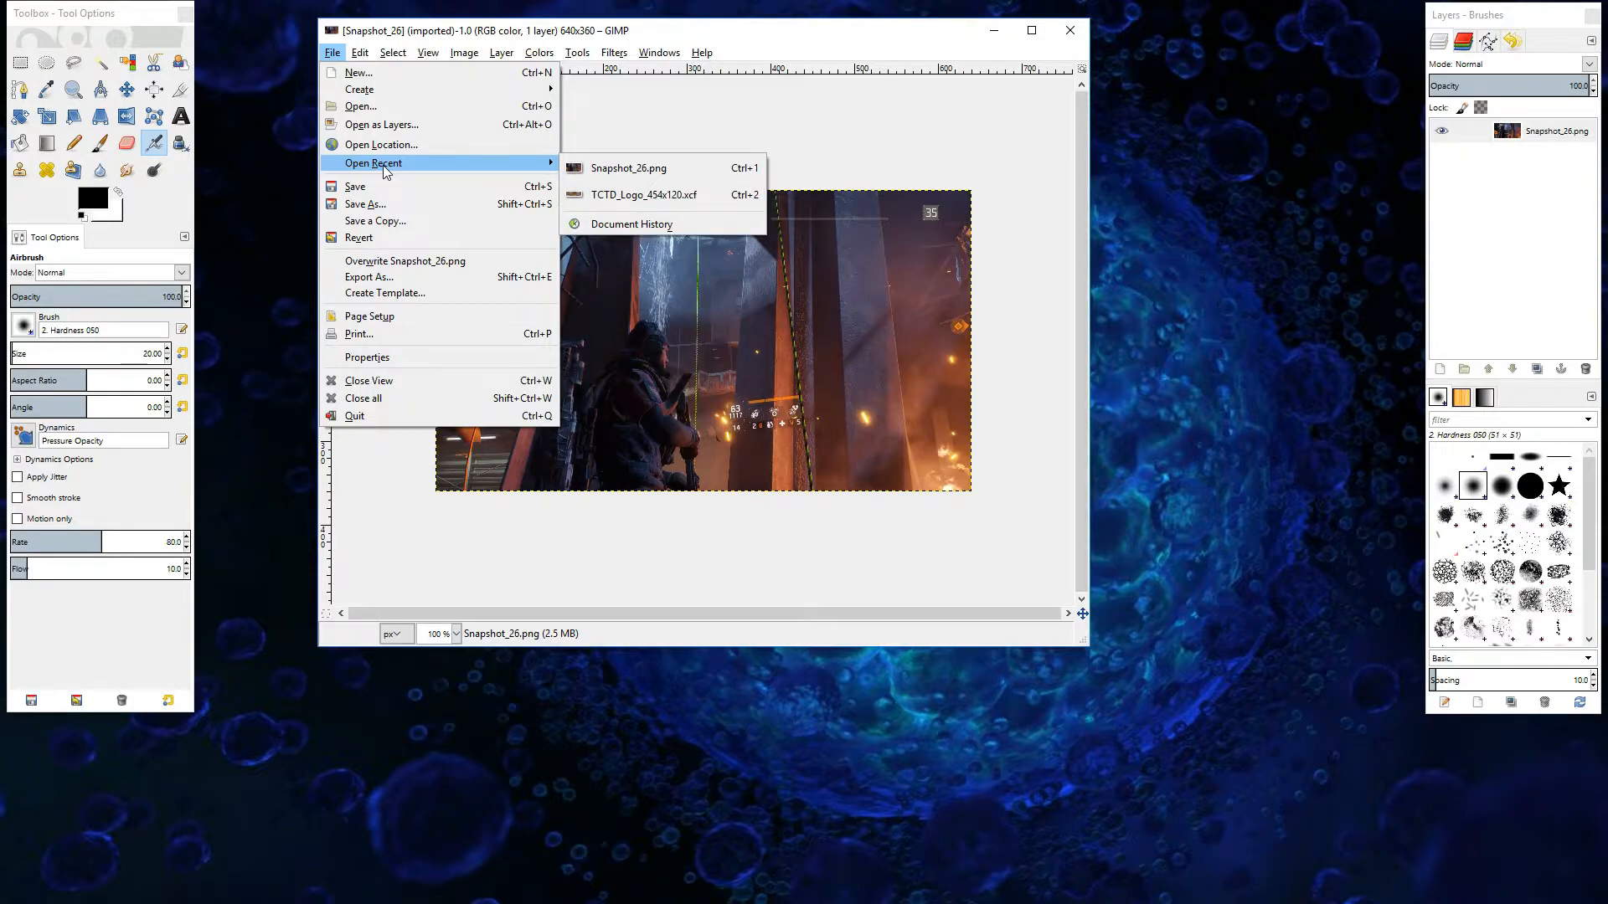
{"action": "left_click", "coordinate": [720, 198]}
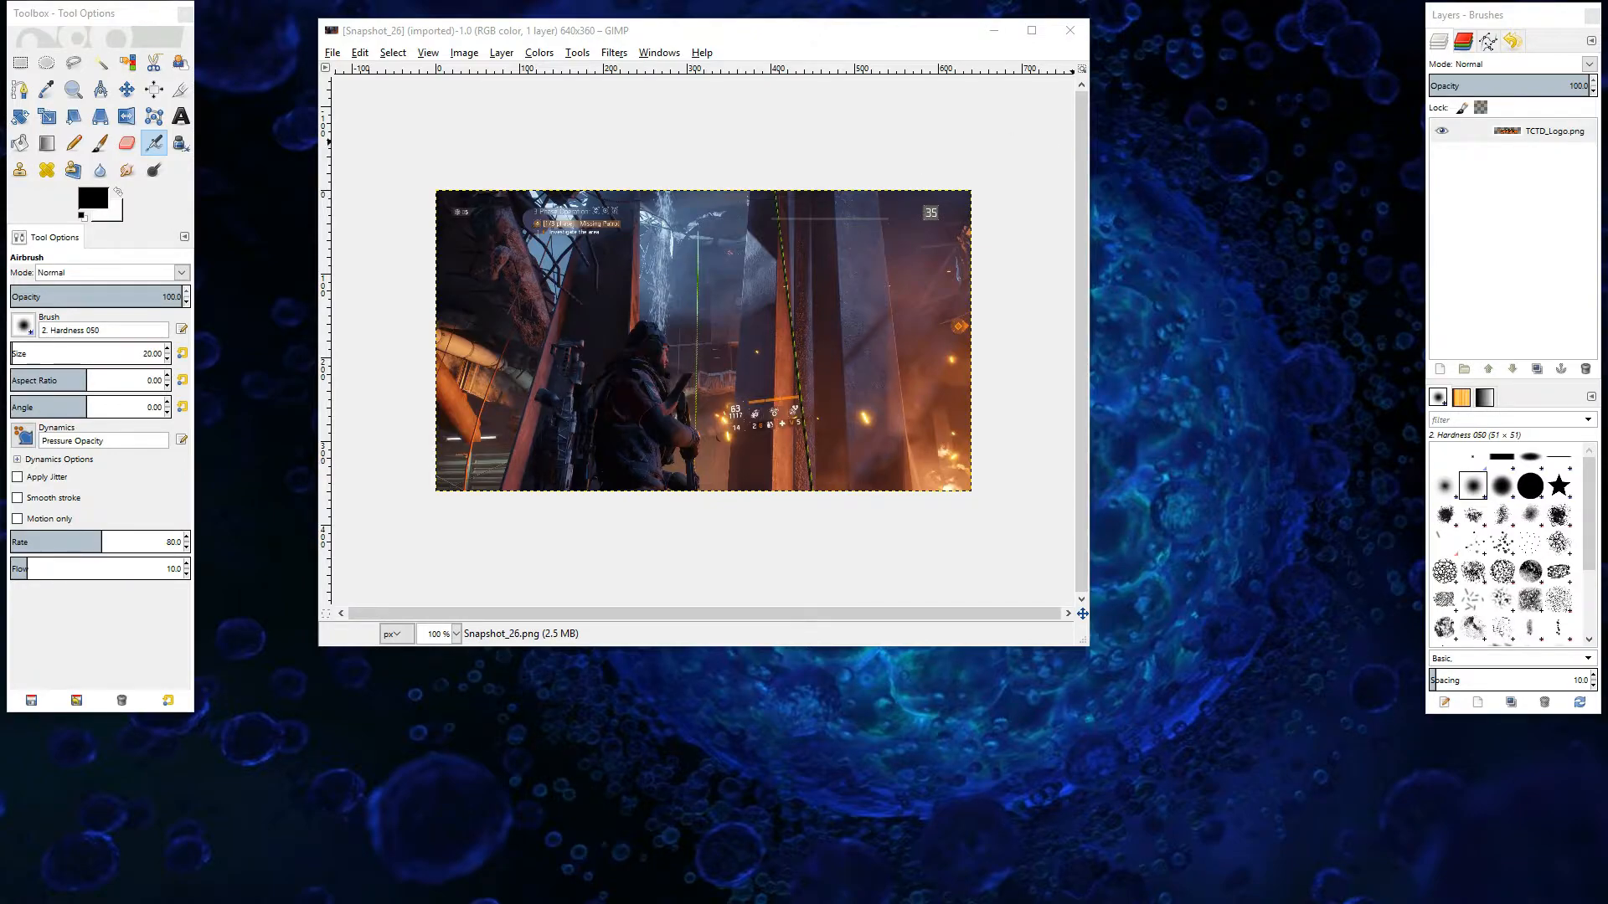
{"action": "left_click_drag", "start_coordinate": [1156, 230], "coordinate": [1142, 90]}
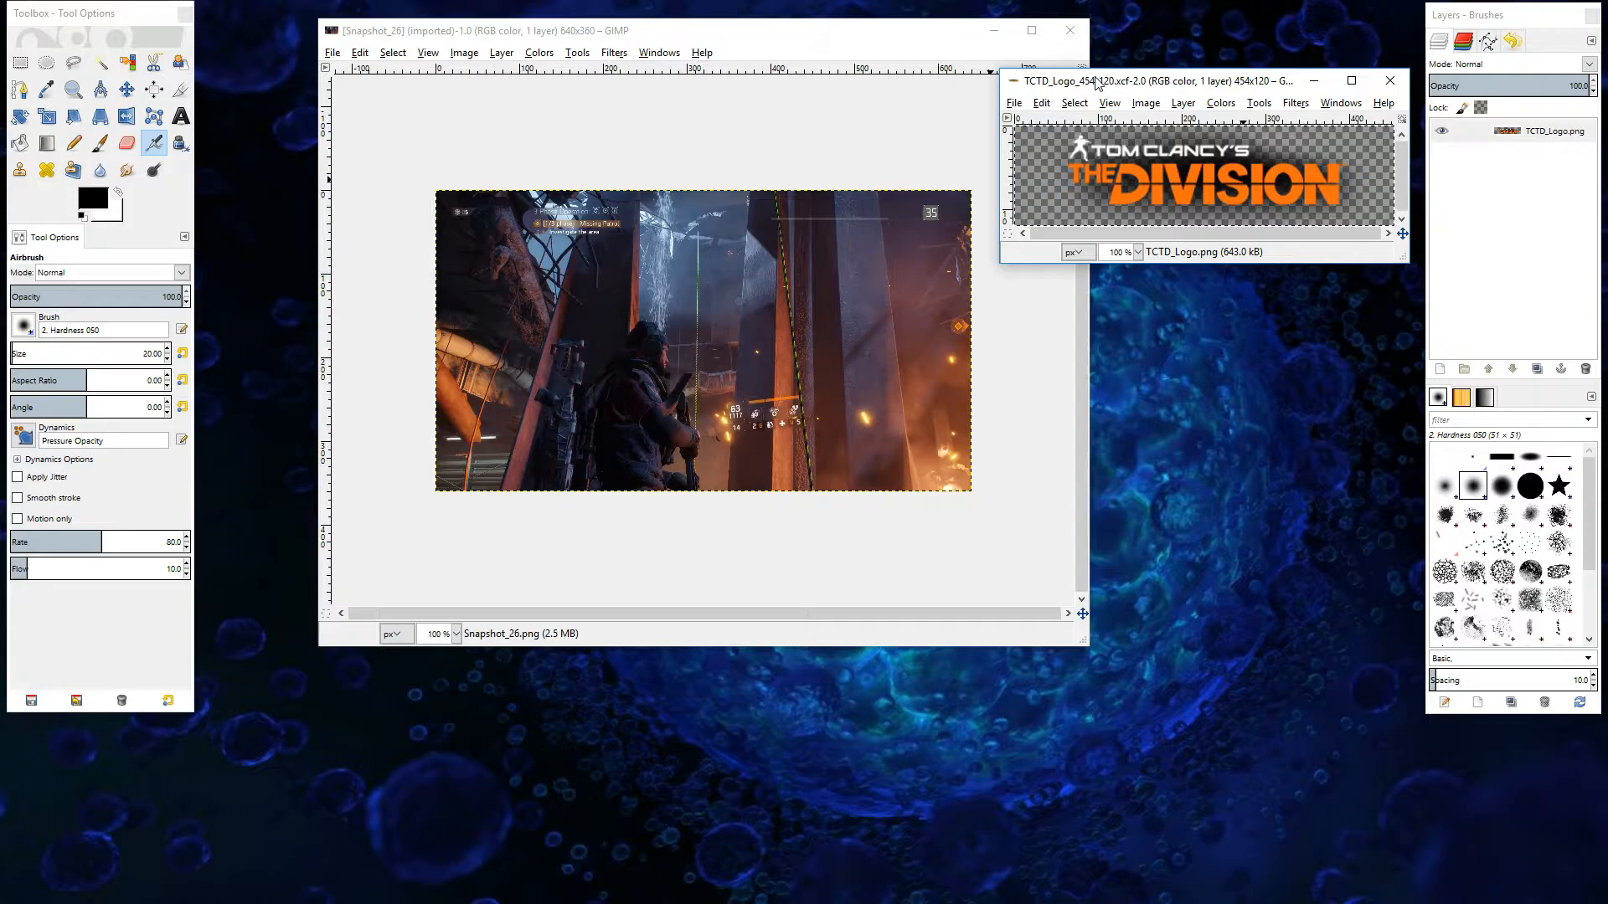
- Copy The Division logo from its file and paste it into the Snapshot_26 image
{"action": "key", "text": "ctrl"}
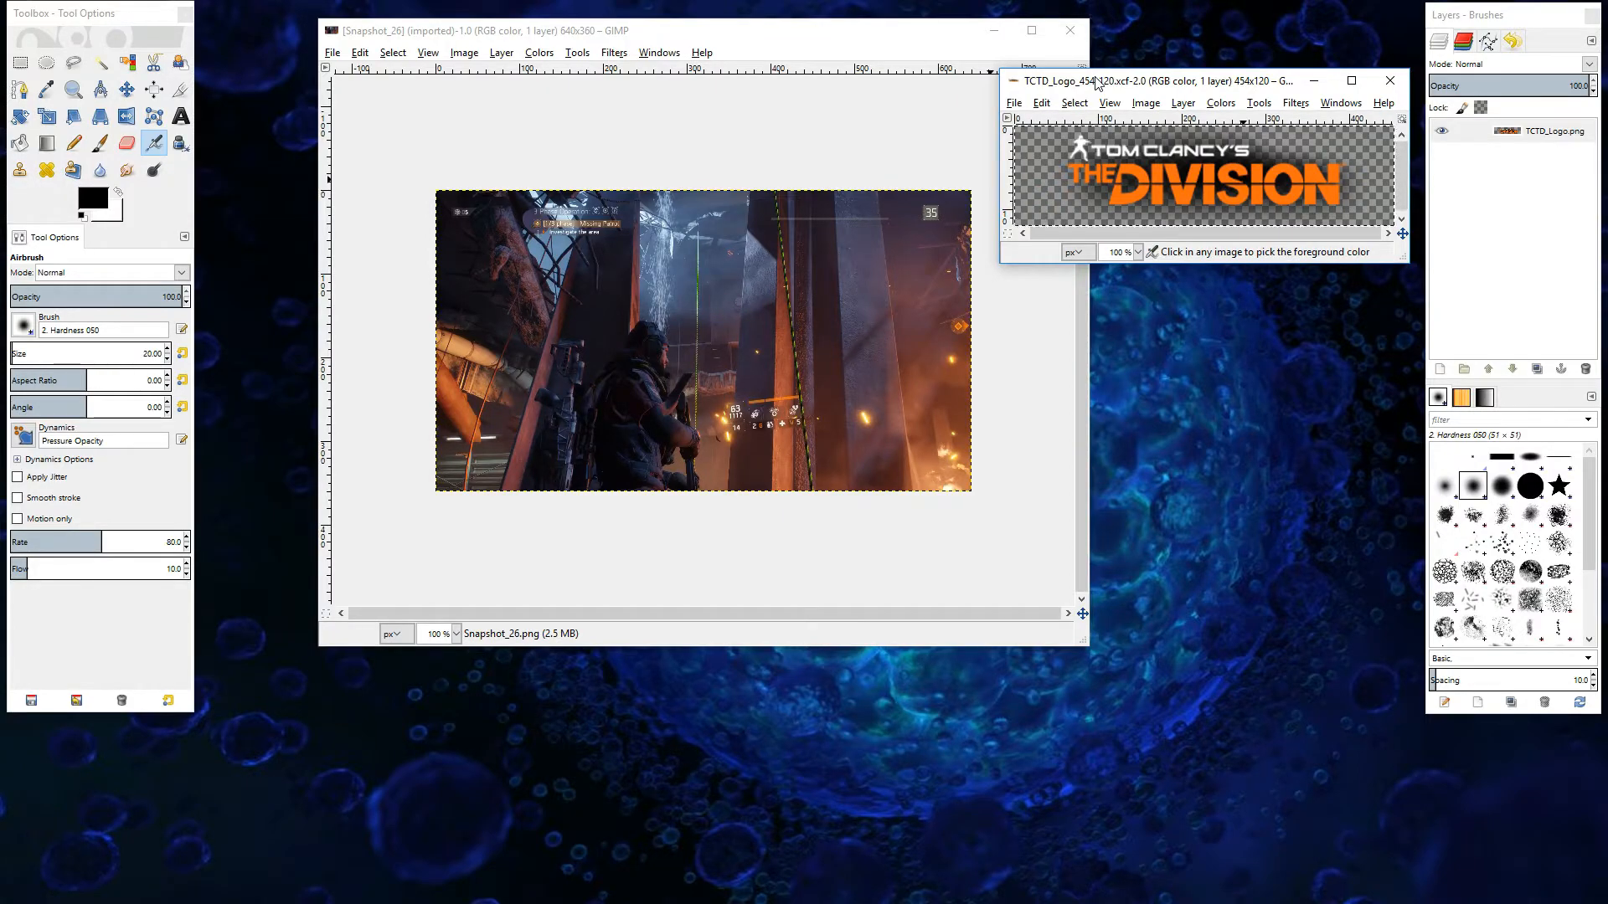
{"action": "key", "text": "ctrl+c"}
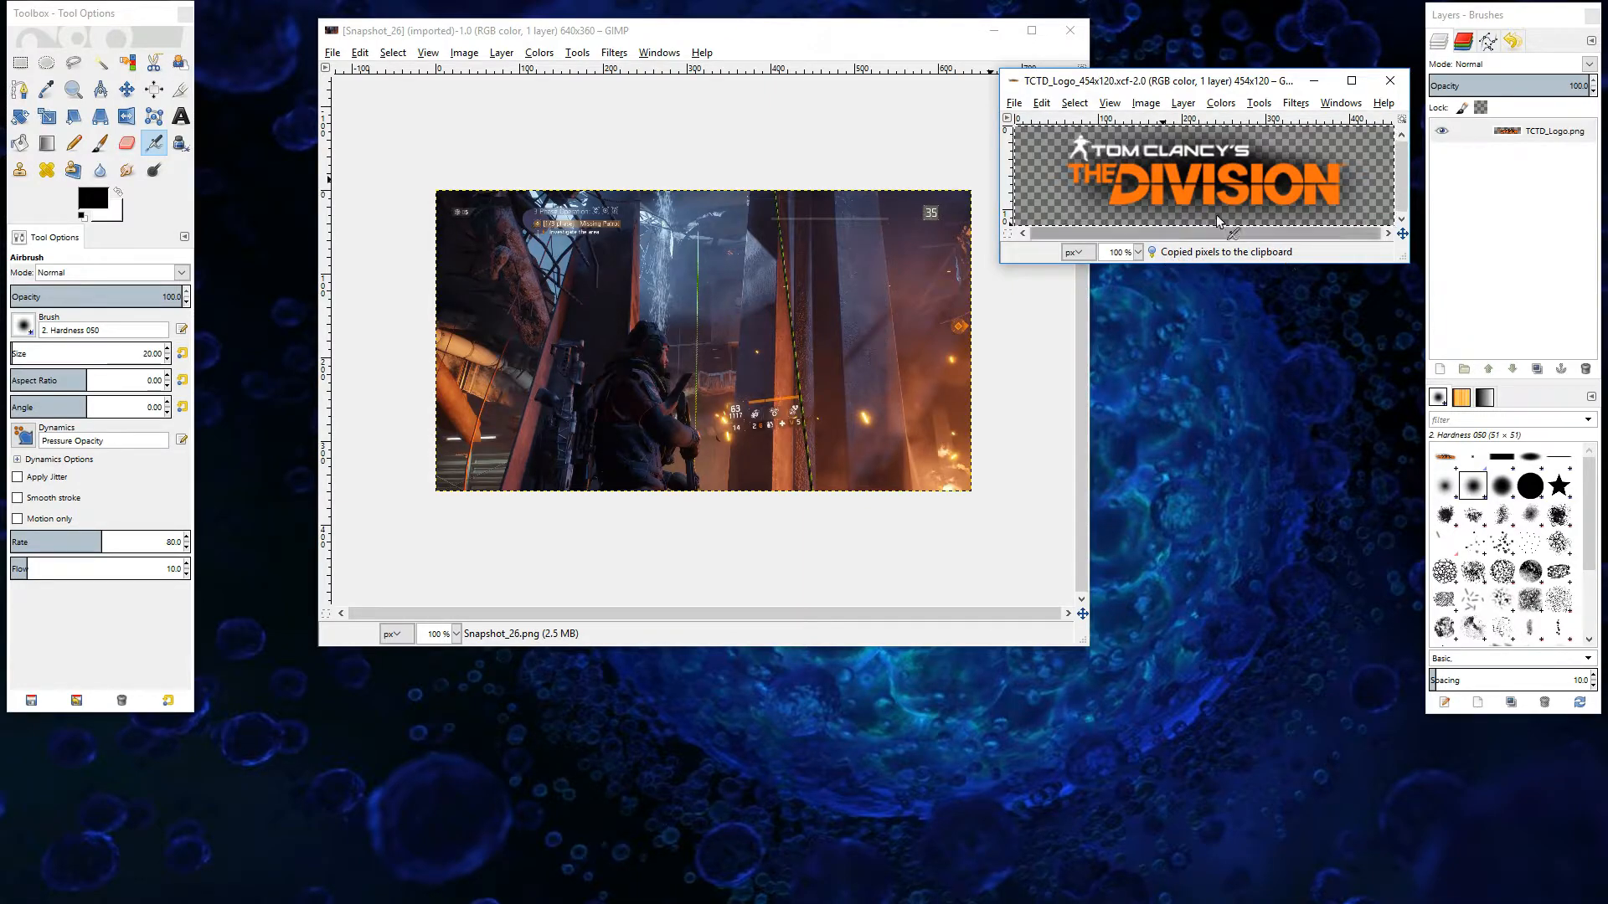
{"action": "left_click", "coordinate": [562, 31]}
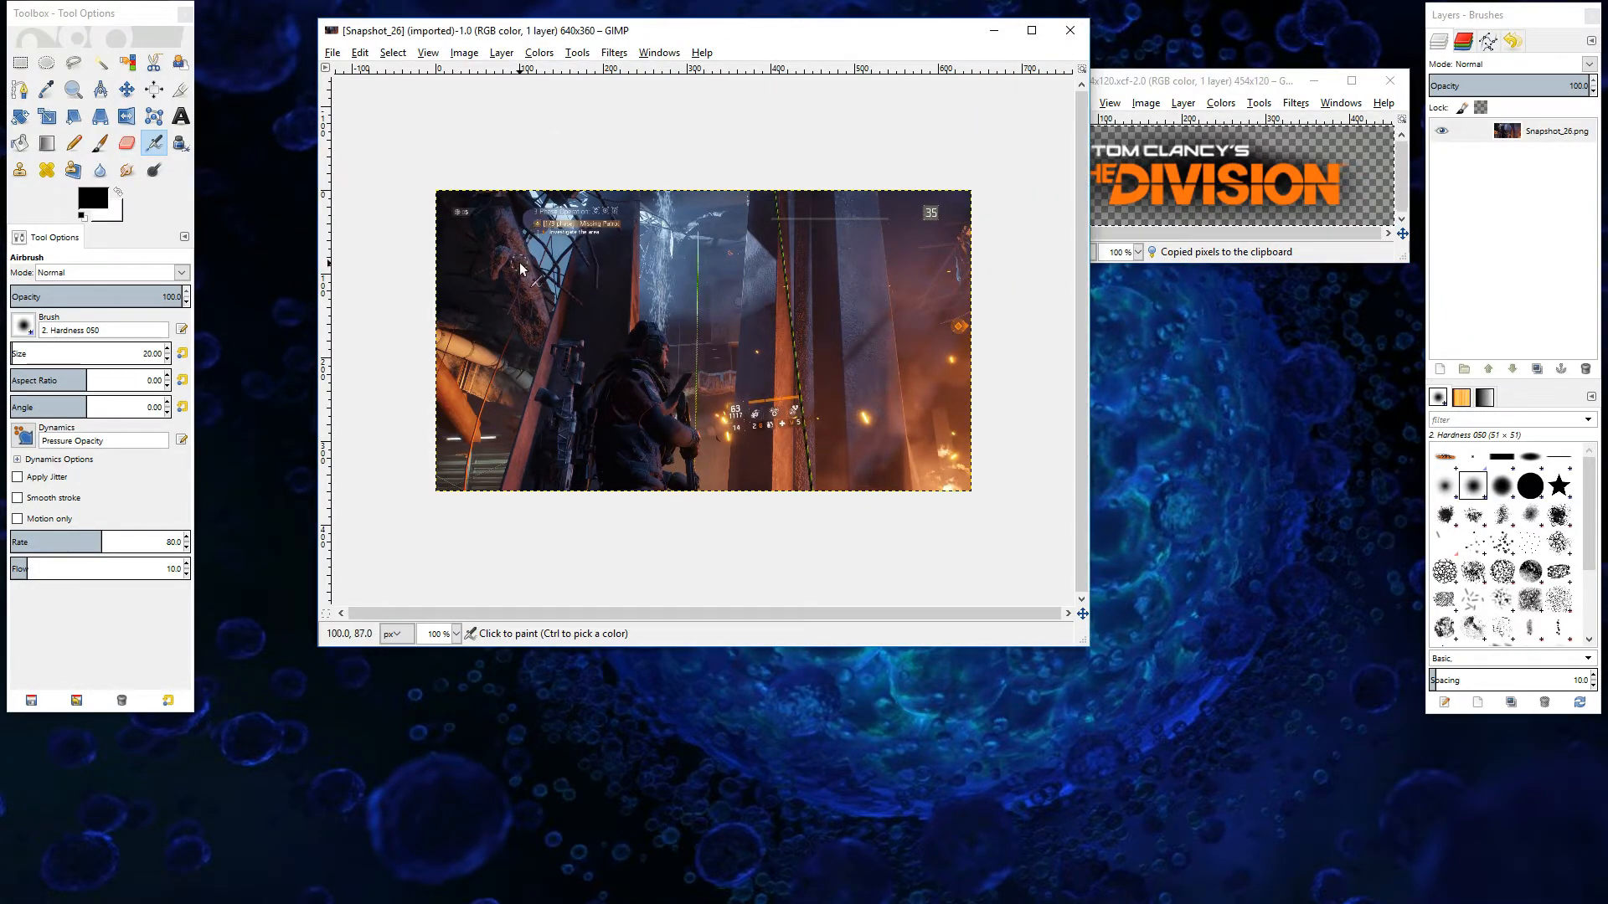
{"action": "key", "text": "ctrl"}
{"action": "key", "text": "ctrl+v"}
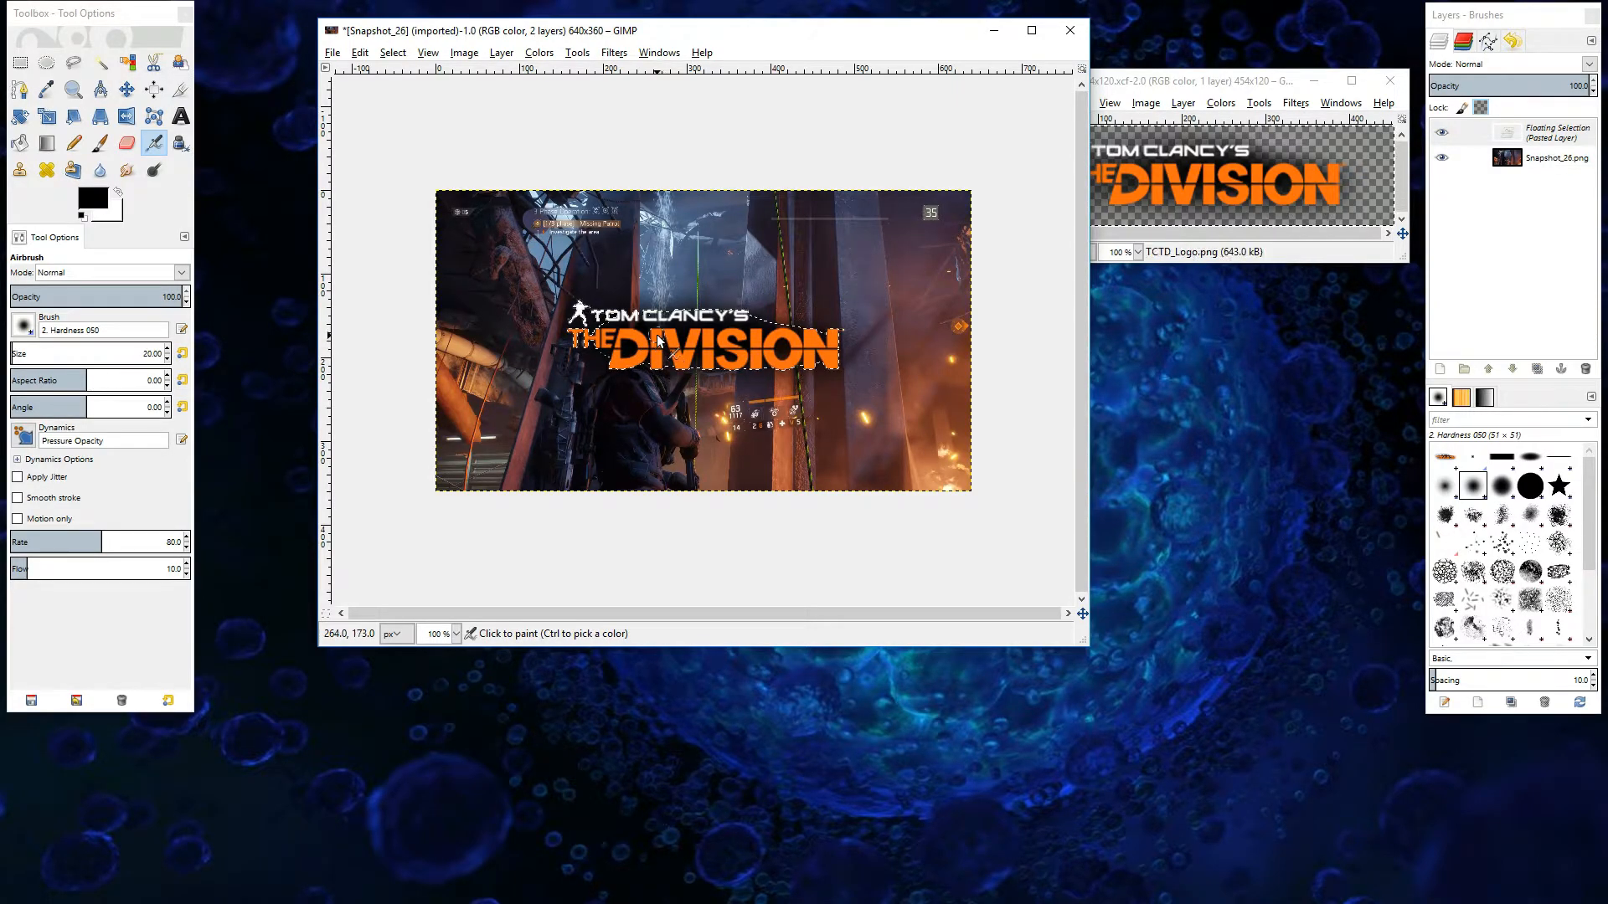
- Move the pasted logo to the snapshot's upper-left corner, slightly inset from the edges, and close the logo file
{"action": "left_click", "coordinate": [127, 94]}
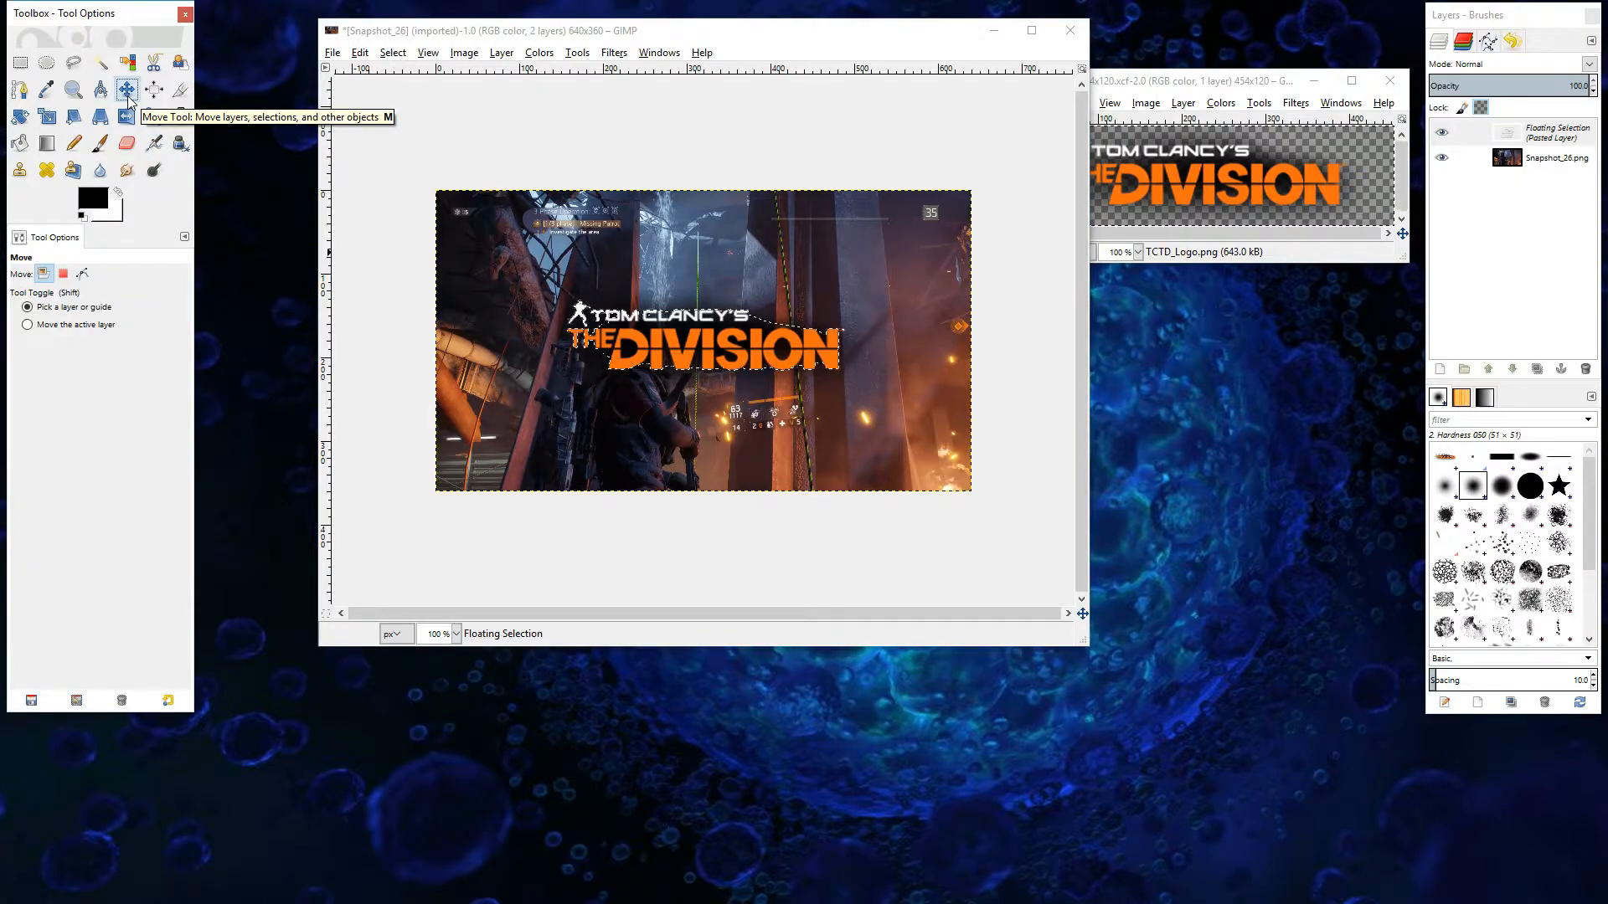
{"action": "left_click_drag", "start_coordinate": [666, 328], "coordinate": [538, 223]}
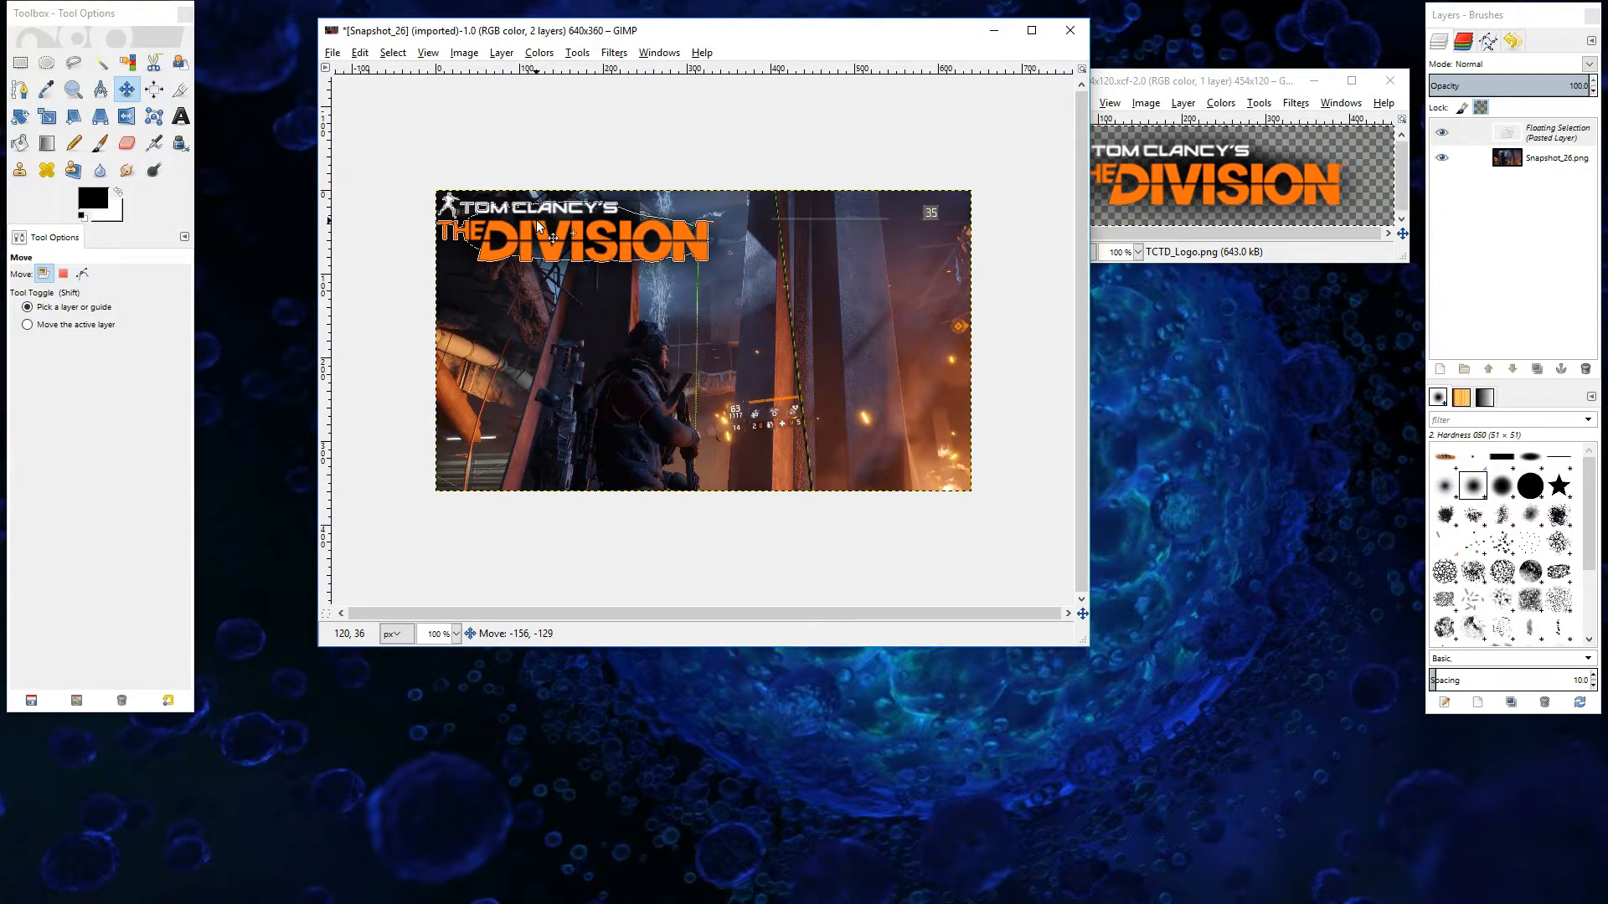
{"action": "left_click_drag", "start_coordinate": [537, 221], "coordinate": [549, 235]}
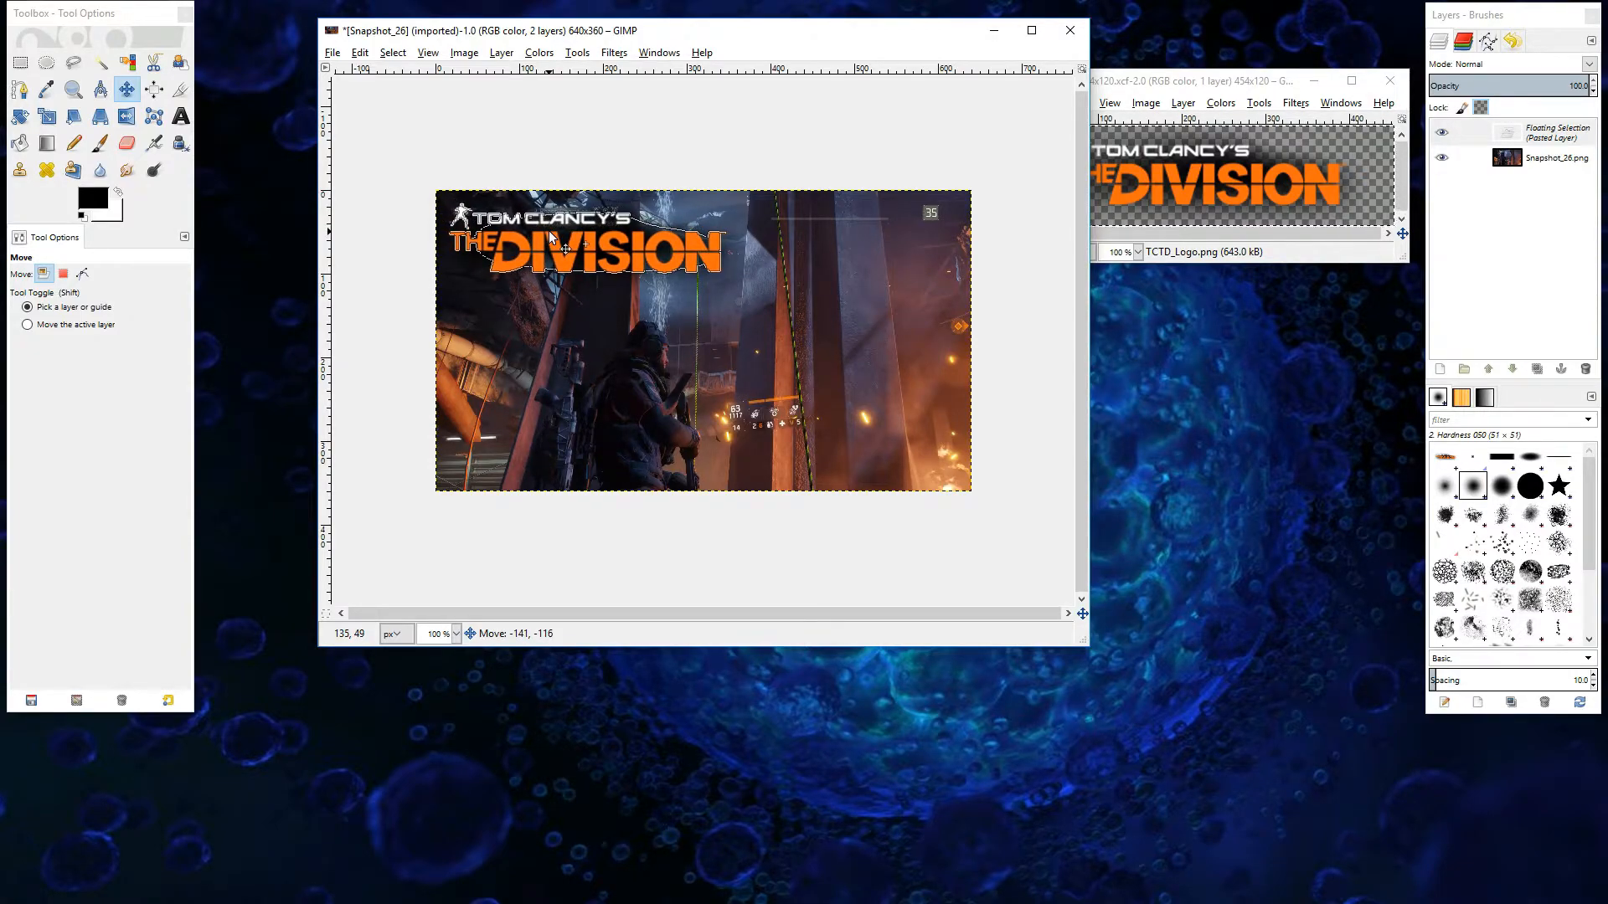
{"action": "left_click_drag", "start_coordinate": [549, 234], "coordinate": [549, 234]}
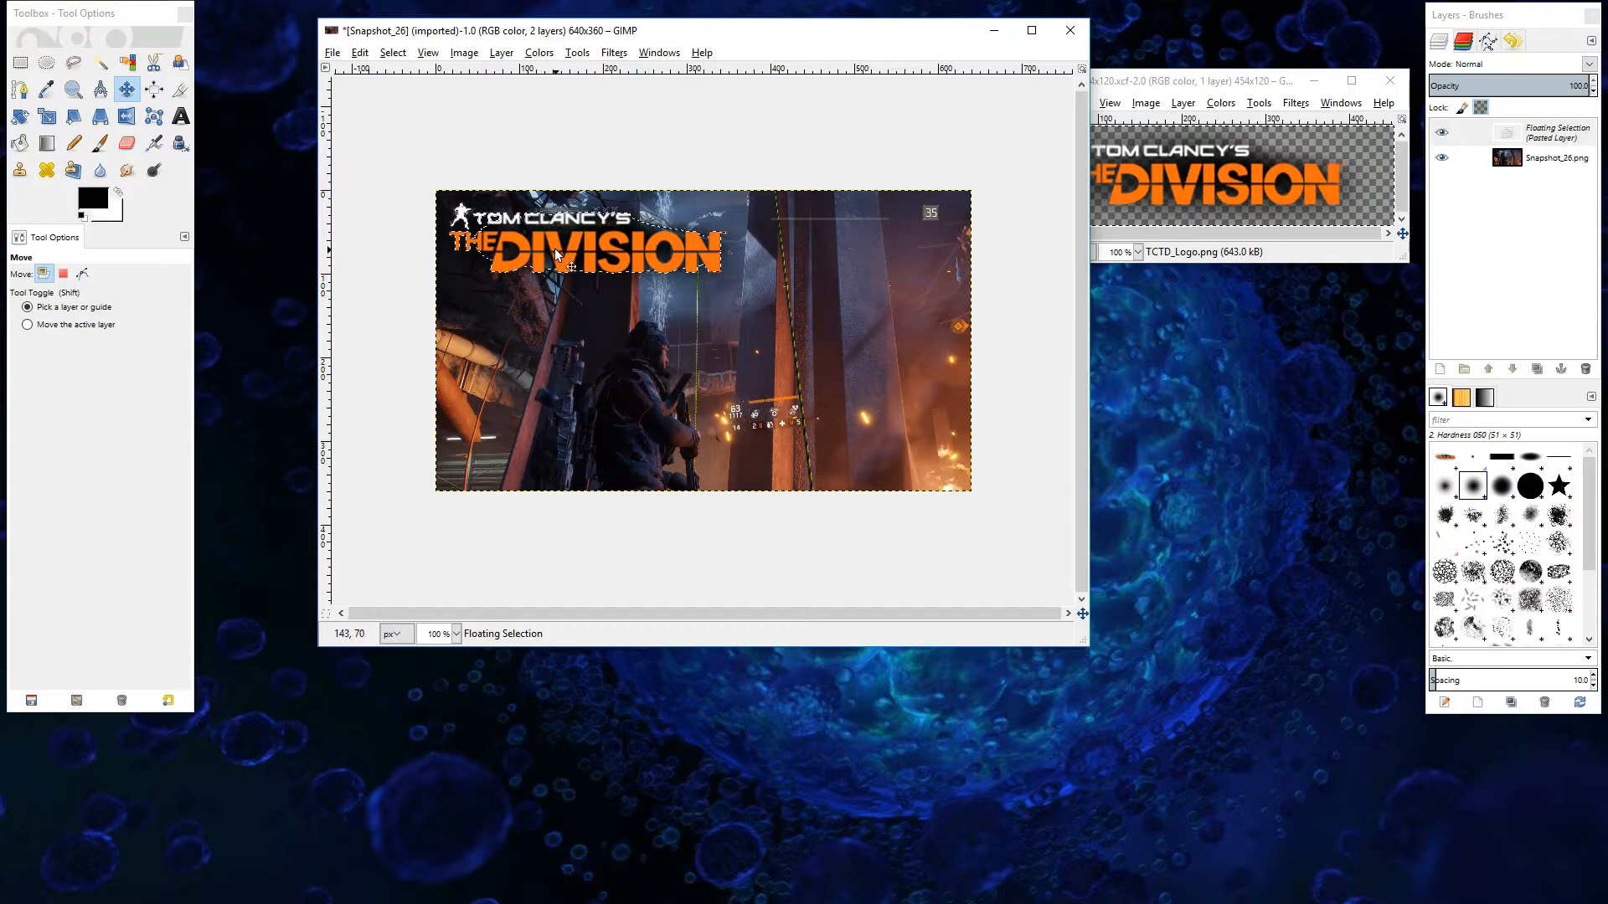
{"action": "left_click_drag", "start_coordinate": [556, 248], "coordinate": [786, 247]}
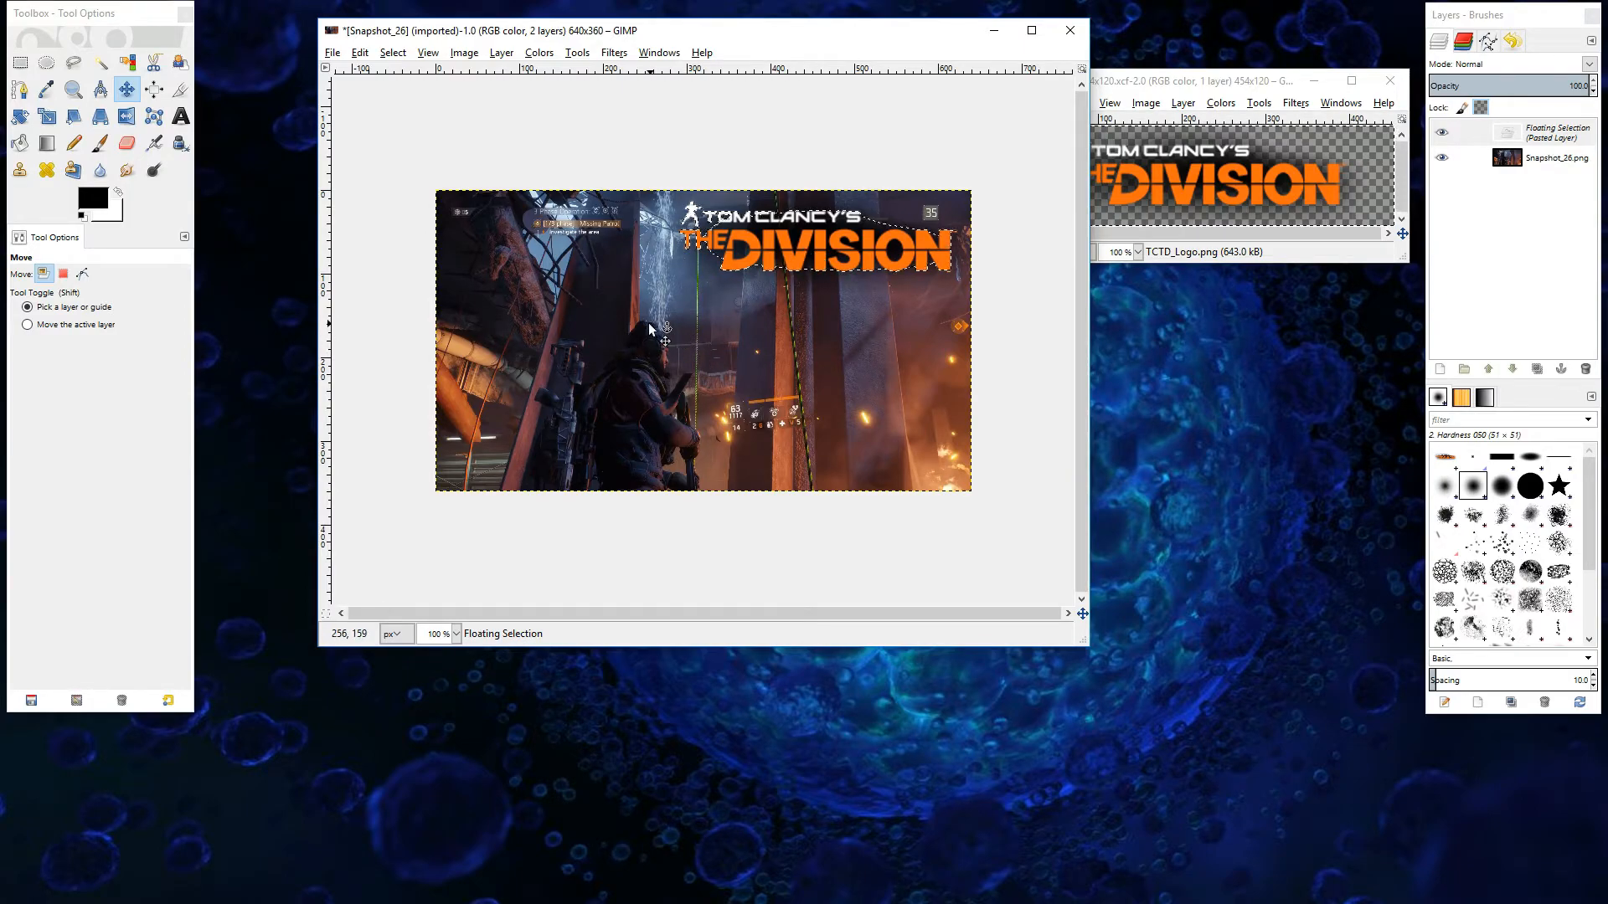
{"action": "left_click_drag", "start_coordinate": [823, 241], "coordinate": [590, 239]}
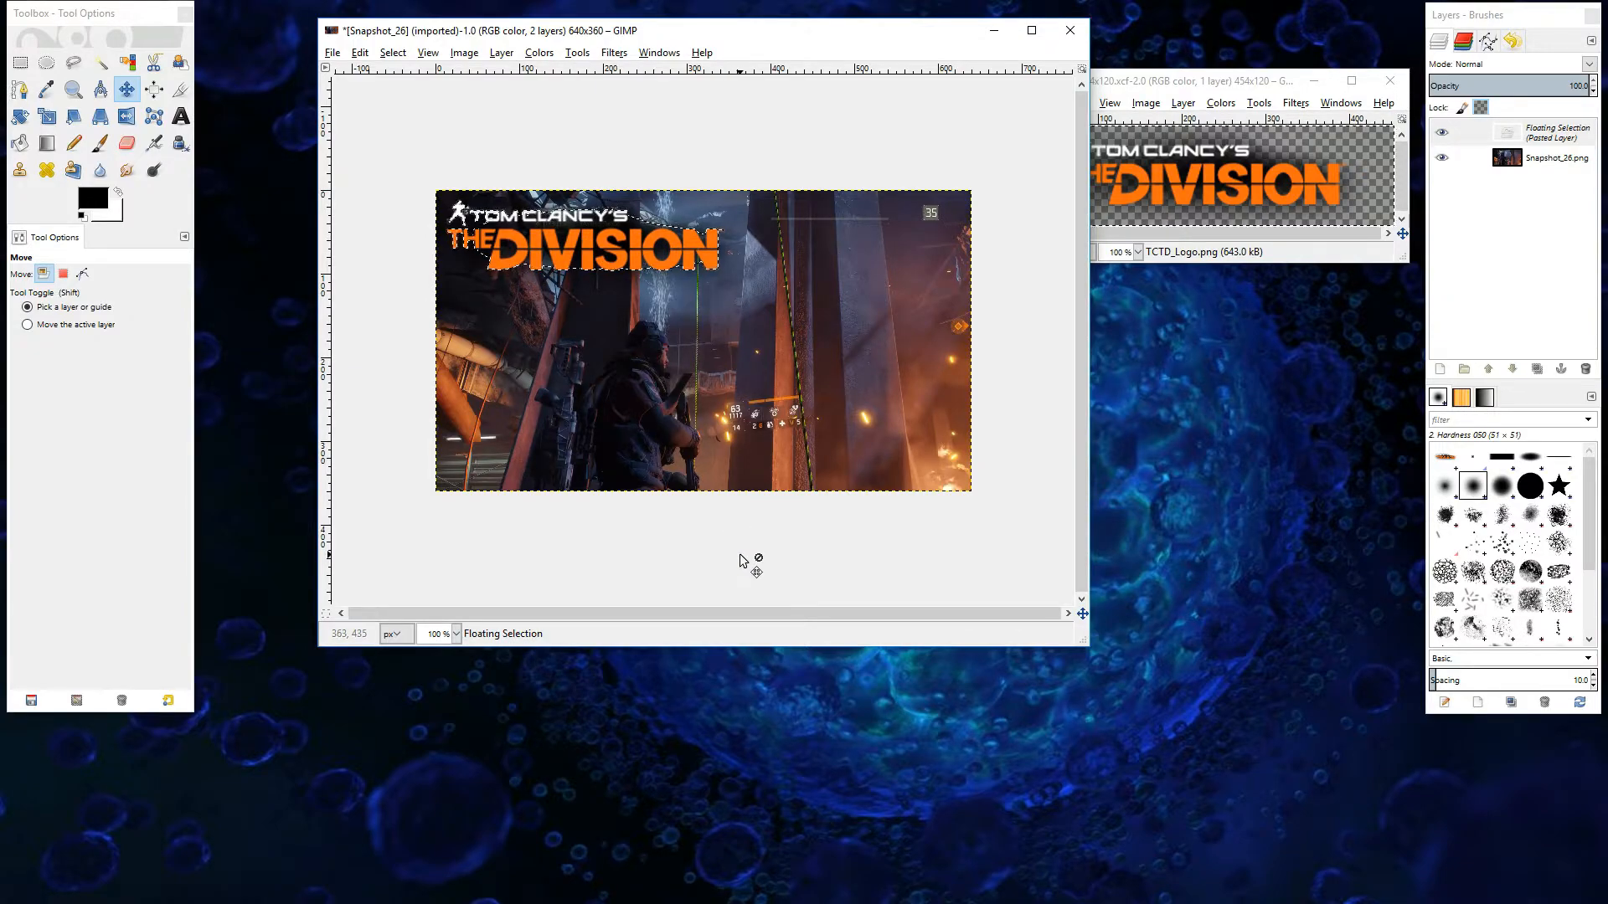
{"action": "left_click", "coordinate": [1398, 86]}
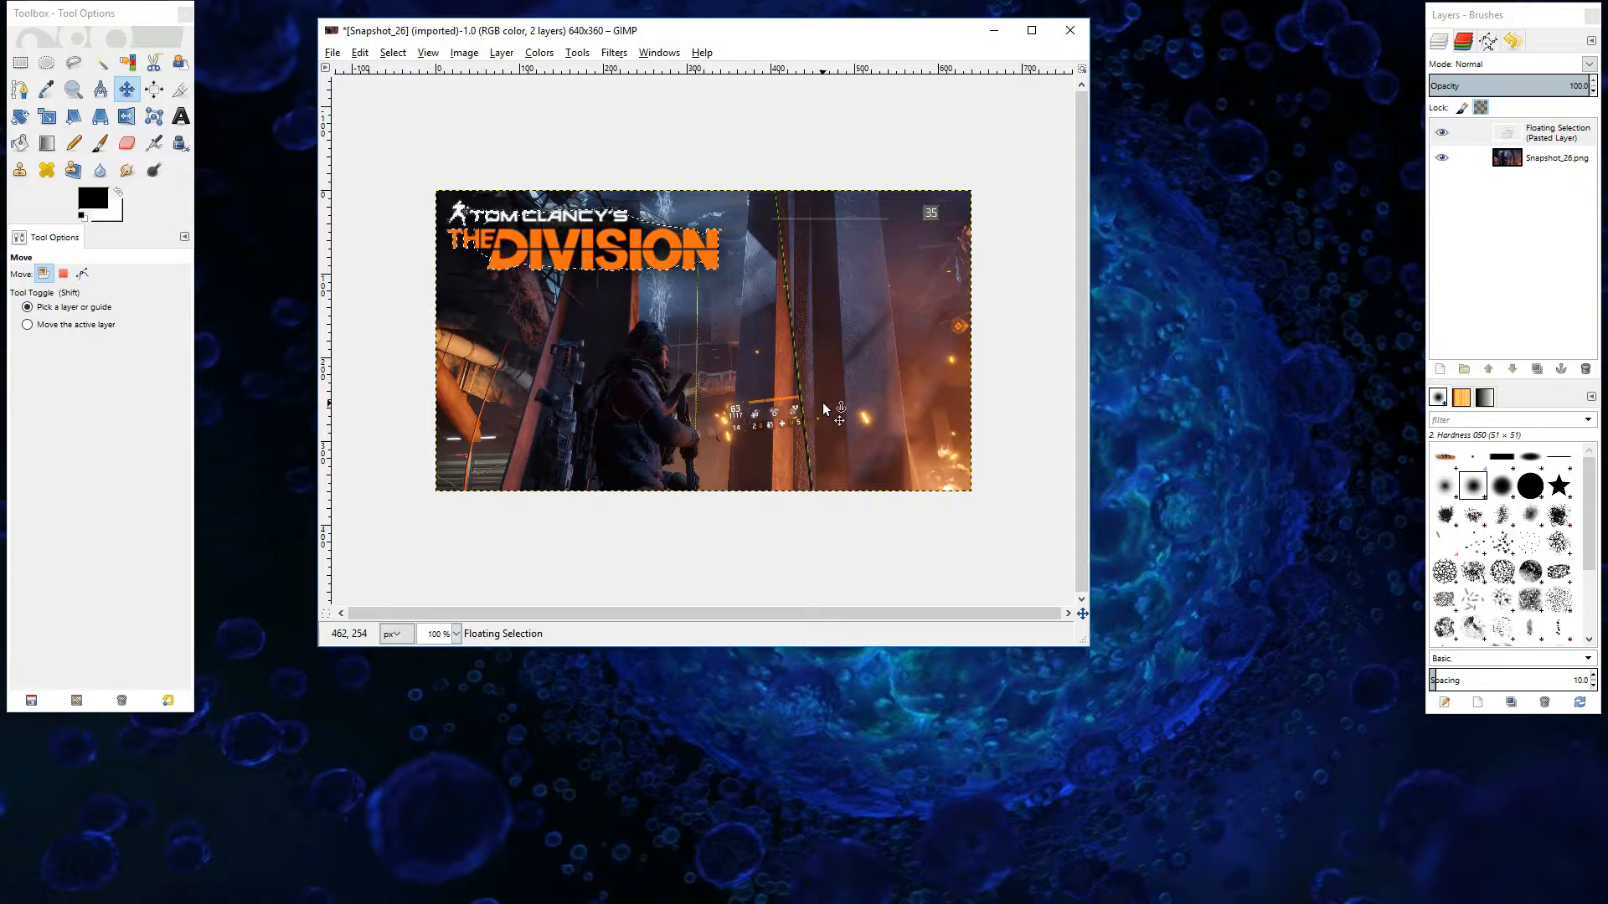
- Draw a text box about 348 × 253 px from below the logo's right end to the image's lower-right corner
{"action": "left_click", "coordinate": [180, 116]}
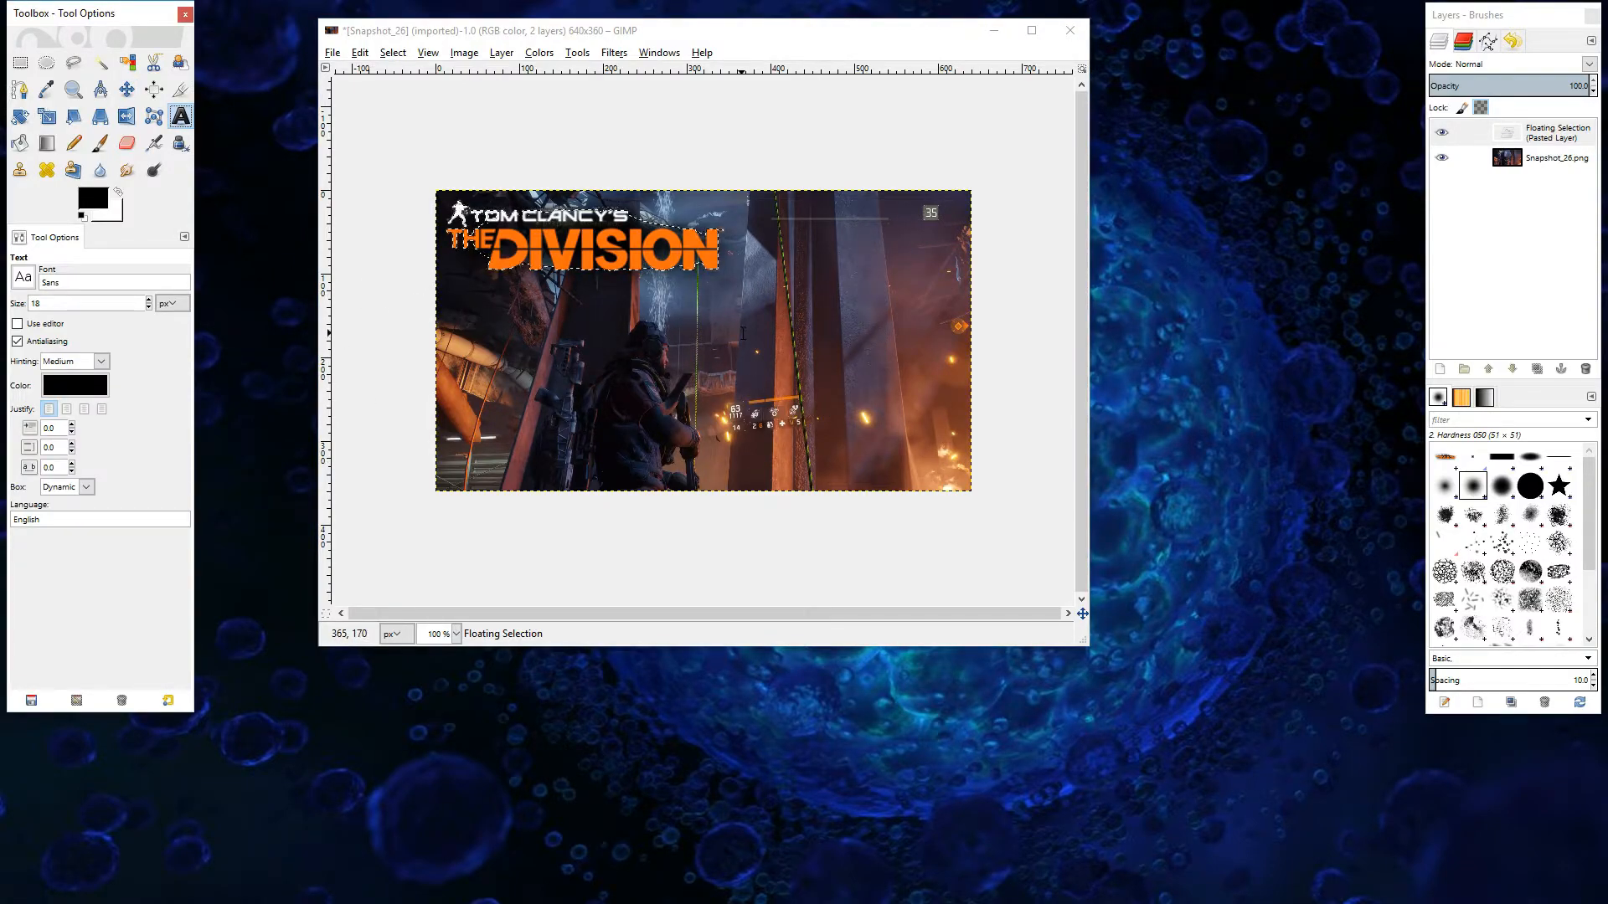
{"action": "left_click", "coordinate": [680, 280]}
{"action": "left_click_drag", "start_coordinate": [679, 279], "coordinate": [972, 492]}
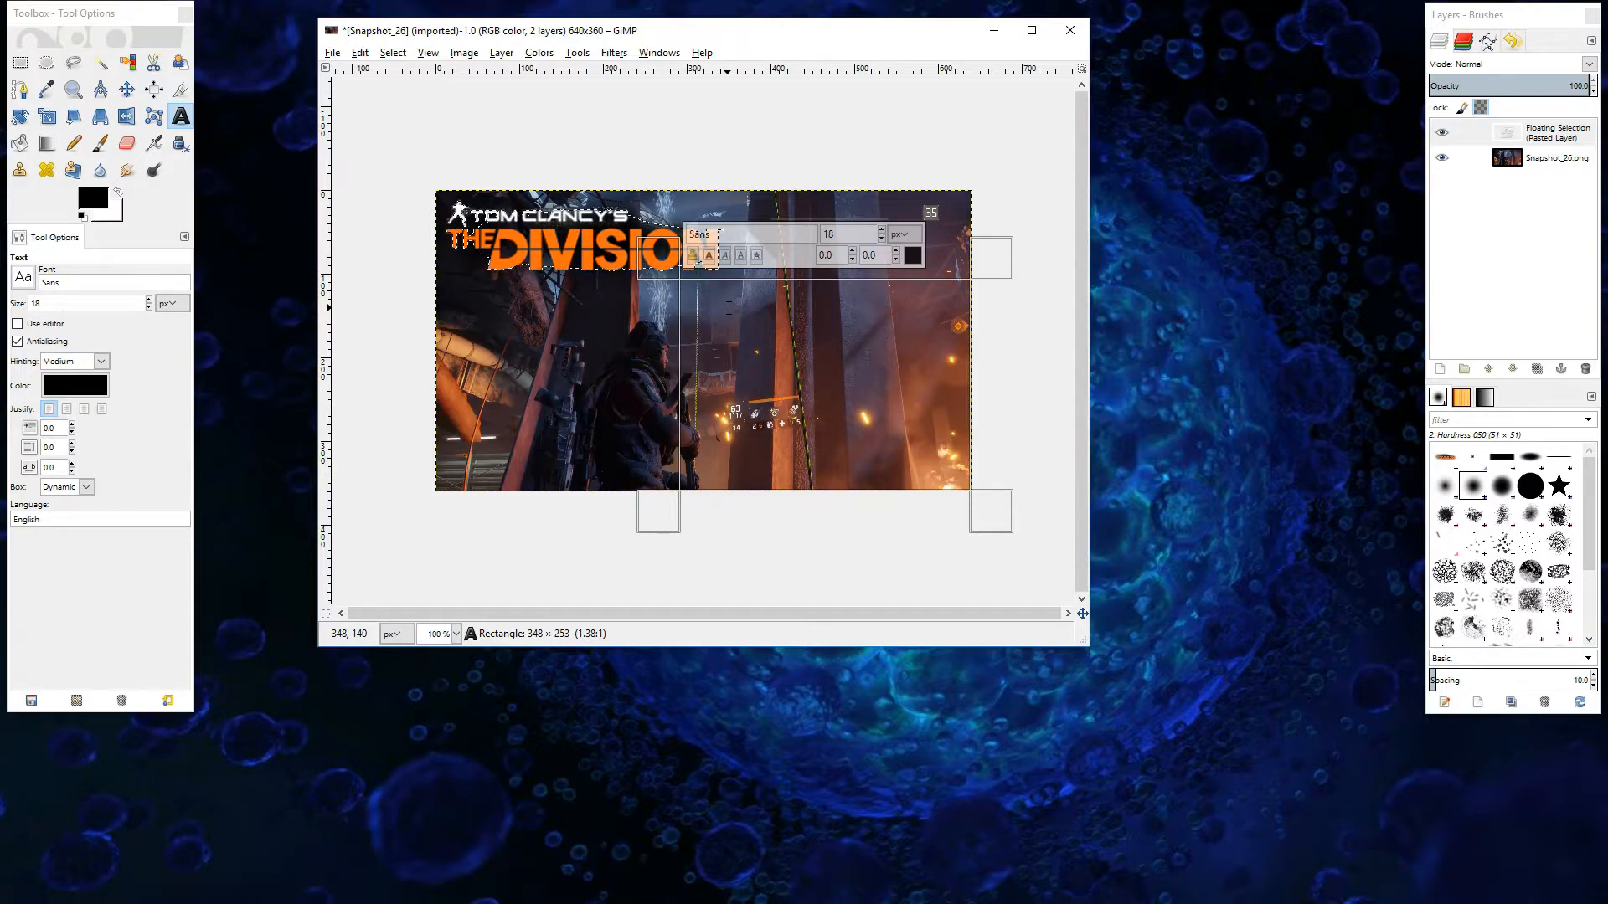
{"action": "type", "text": "Let's"}
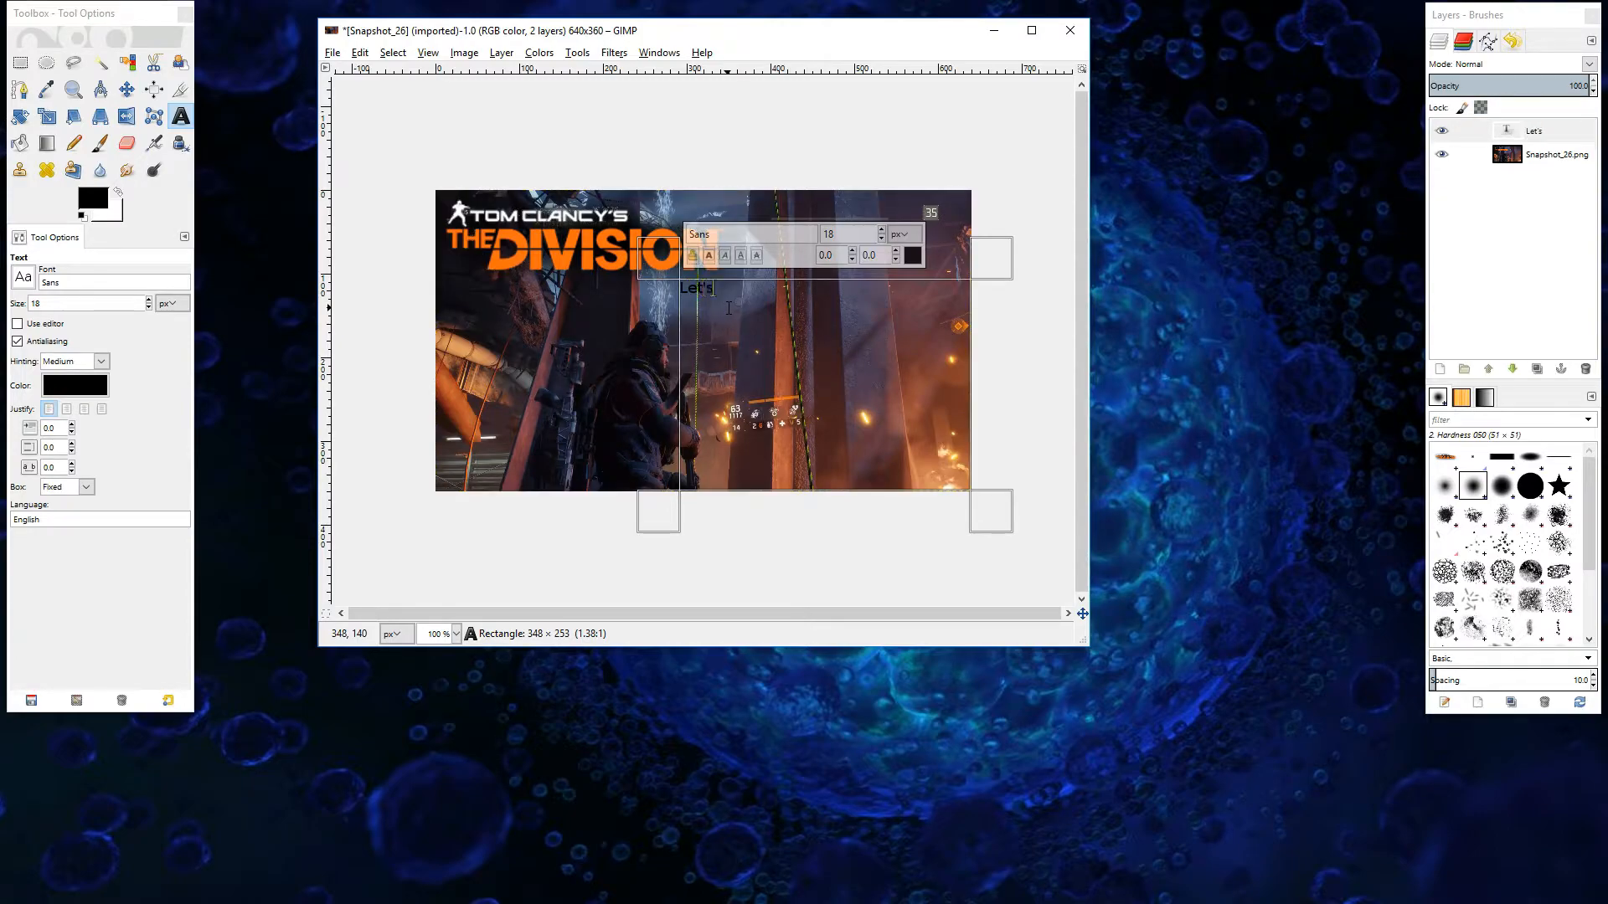
{"action": "type", "text": " Play number 134:"}
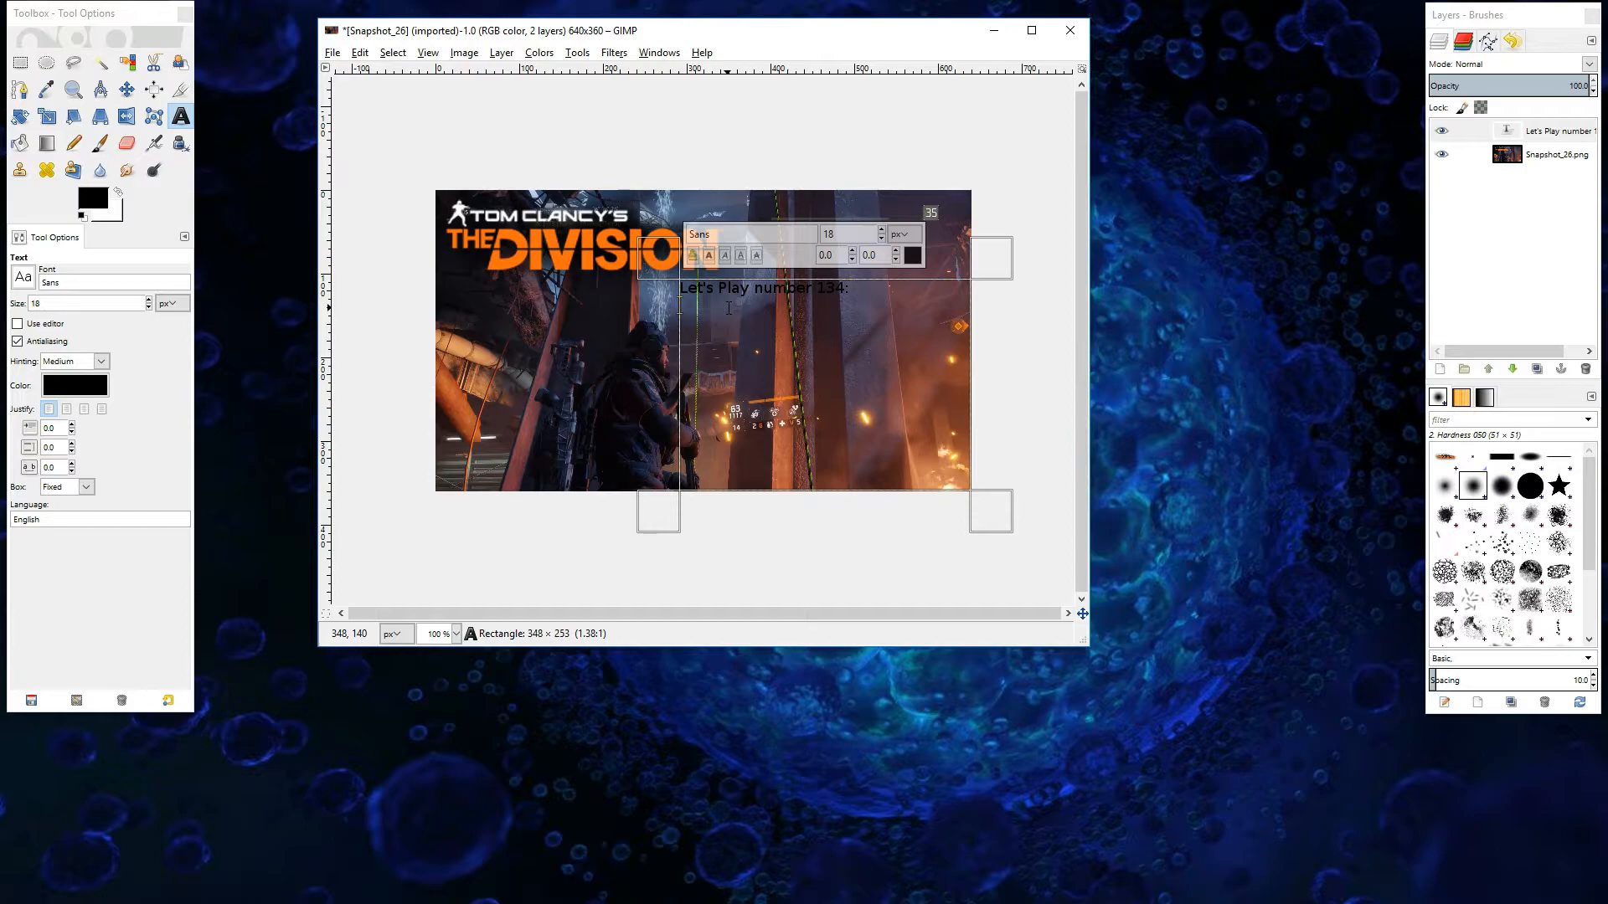
{"action": "key", "text": "BackSpace"}
{"action": "key", "text": "BackSpace"}
{"action": "key", "text": "BackSpace"}
{"action": "key", "text": "BackSpace"}
{"action": "key", "text": "BackSpace"}
{"action": "key", "text": "BackSpace"}
{"action": "key", "text": "BackSpace"}
{"action": "key", "text": "BackSpace"}
{"action": "key", "text": "BackSpace"}
{"action": "key", "text": "BackSpace"}
{"action": "key", "text": "BackSpace"}
{"action": "key", "text": "BackSpace"}
{"action": "key", "text": "BackSpace"}
{"action": "key", "text": "BackSpace"}
{"action": "key", "text": "BackSpace"}
{"action": "key", "text": "BackSpace"}
{"action": "key", "text": "BackSpace"}
{"action": "key", "text": "BackSpace"}
{"action": "key", "text": "BackSpace"}
{"action": "key", "text": "BackSpace"}
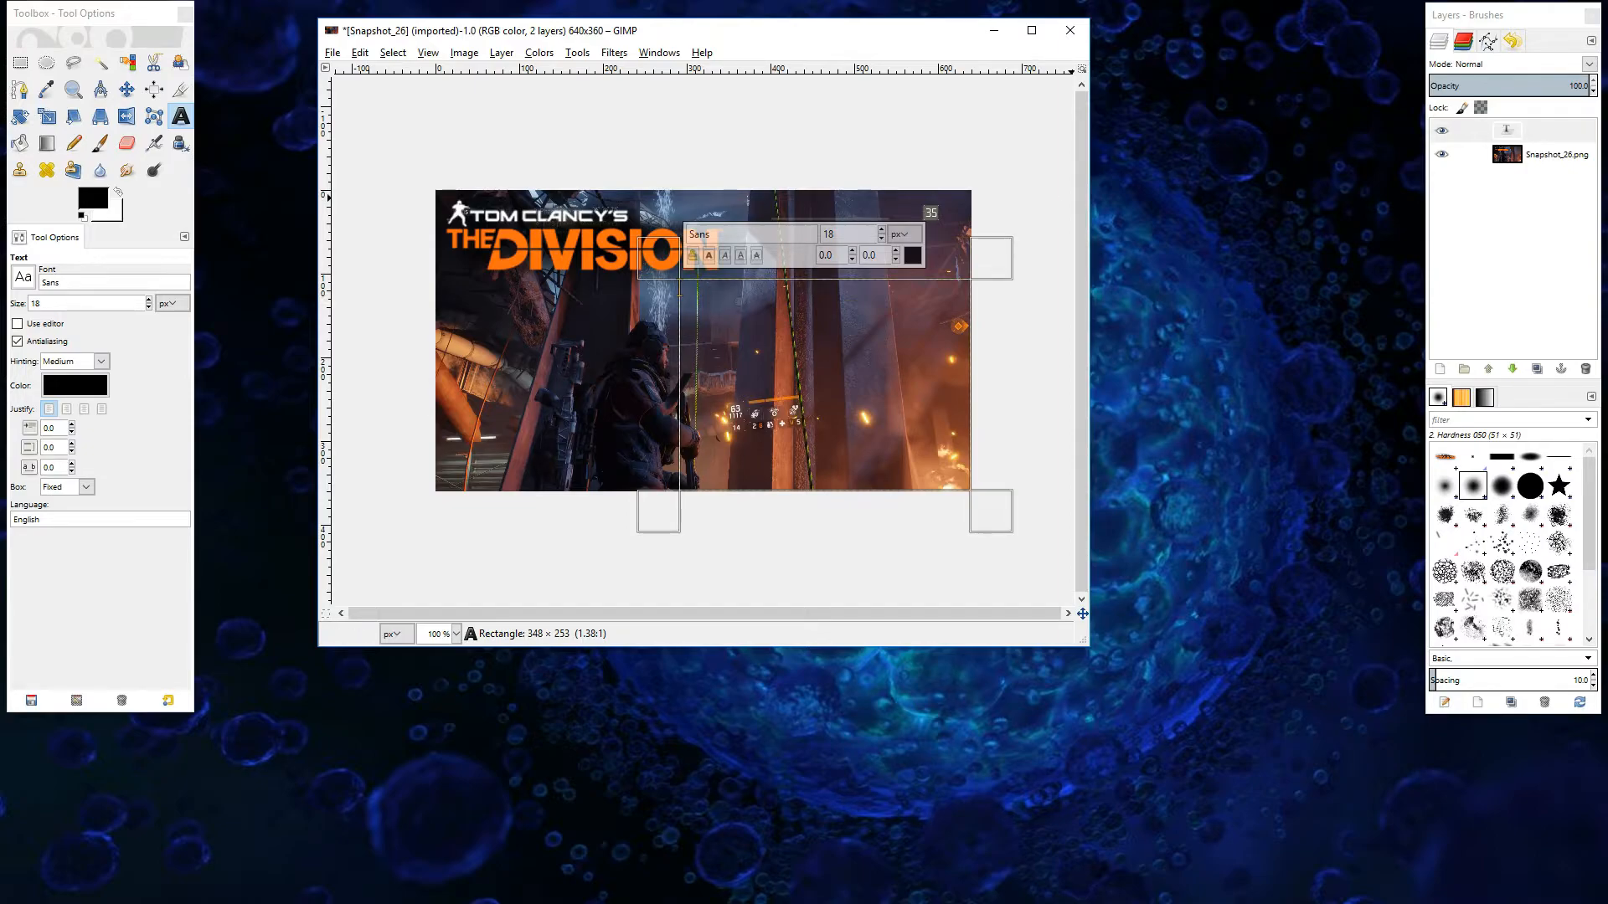
- Enter separate text lines "The Daily Grind:", "Day 13!", "Rank 35 -> 36" and "Headshot Clinic, Guest Stars, and Updates!" in the text box
{"action": "type", "text": "The Daily Grind:"}
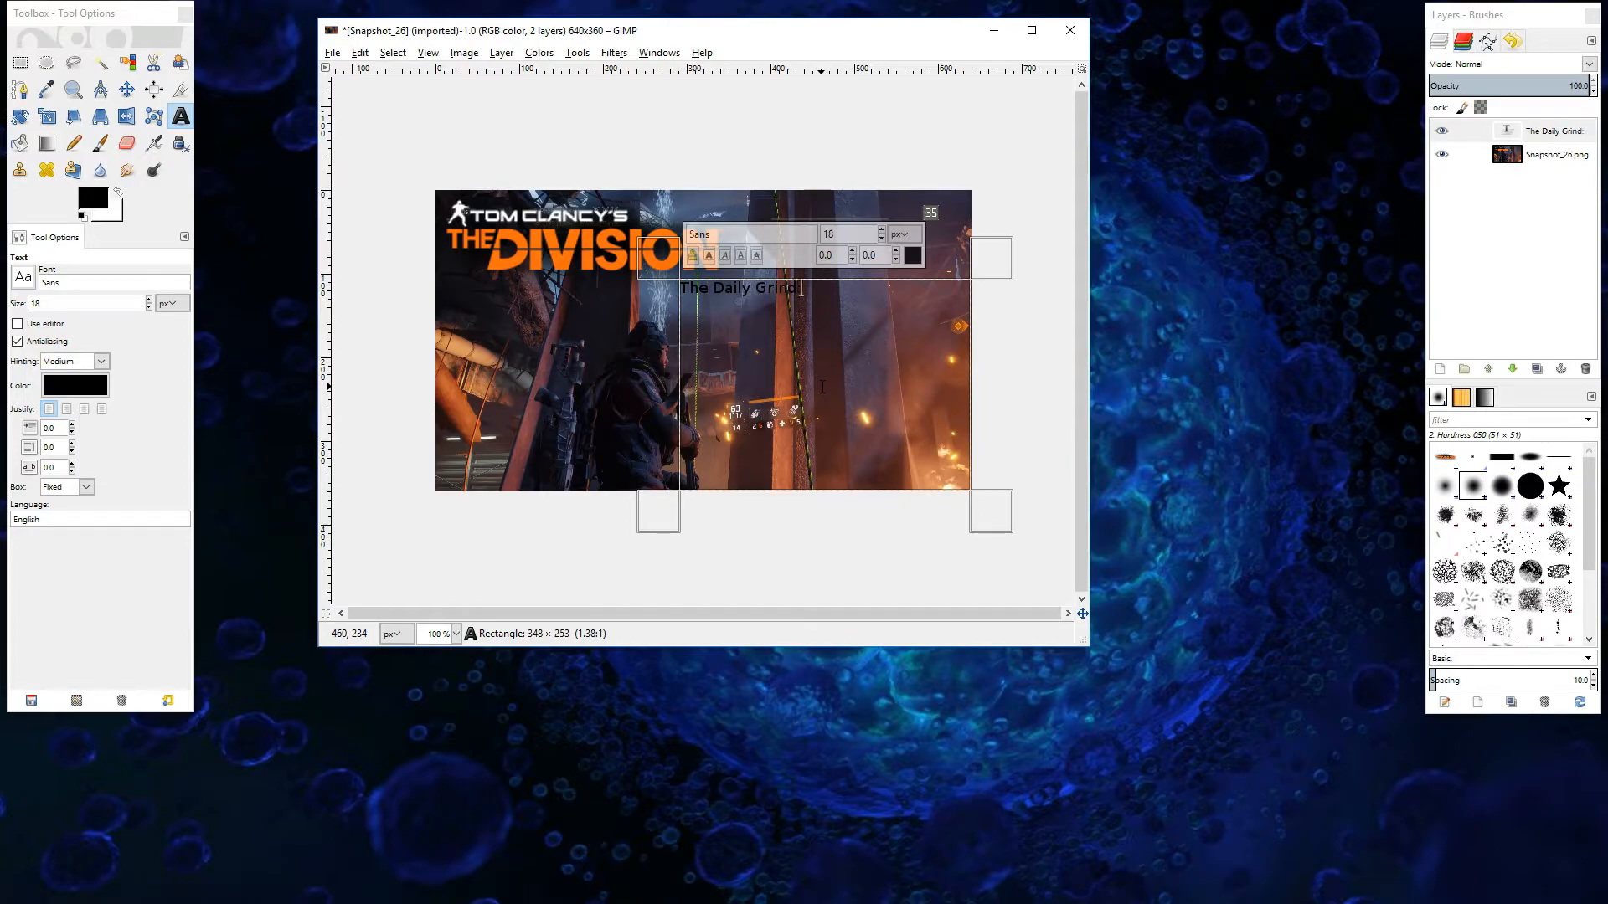
{"action": "key", "text": "Return"}
{"action": "type", "text": "Day 13! "}
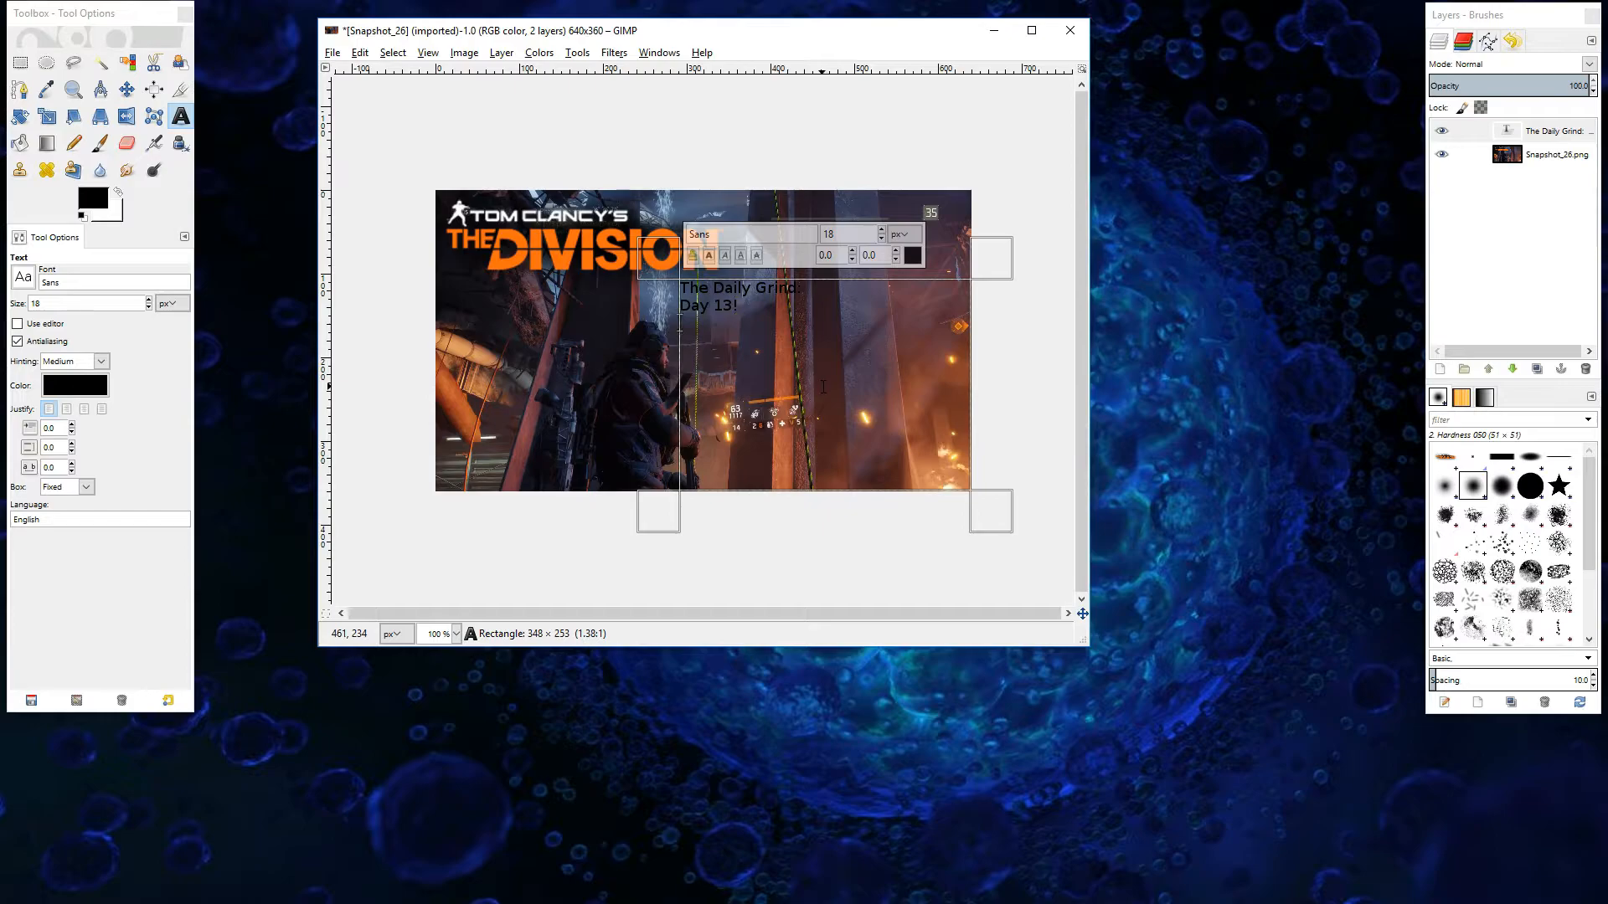
{"action": "type", "text": "Ra"}
{"action": "type", "text": "nk"}
{"action": "type", "text": " 35 ->"}
{"action": "type", "text": " 36"}
{"action": "type", "text": "Head"}
{"action": "type", "text": "shot C"}
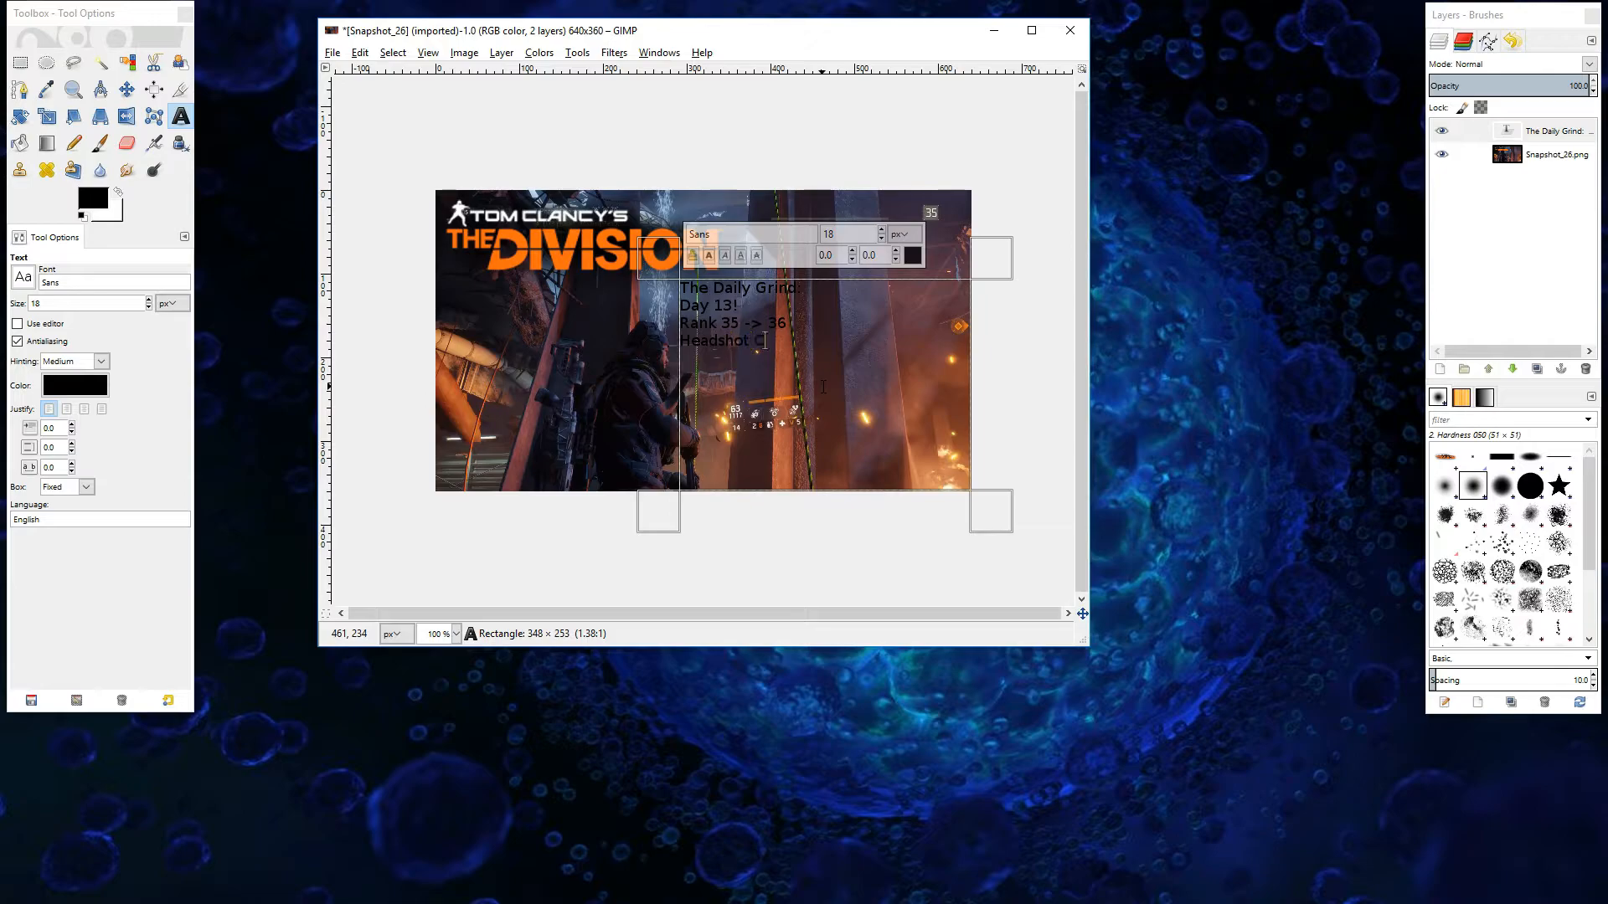
{"action": "type", "text": "linic"}
{"action": "type", "text": "Guest Stars, and Updates!"}
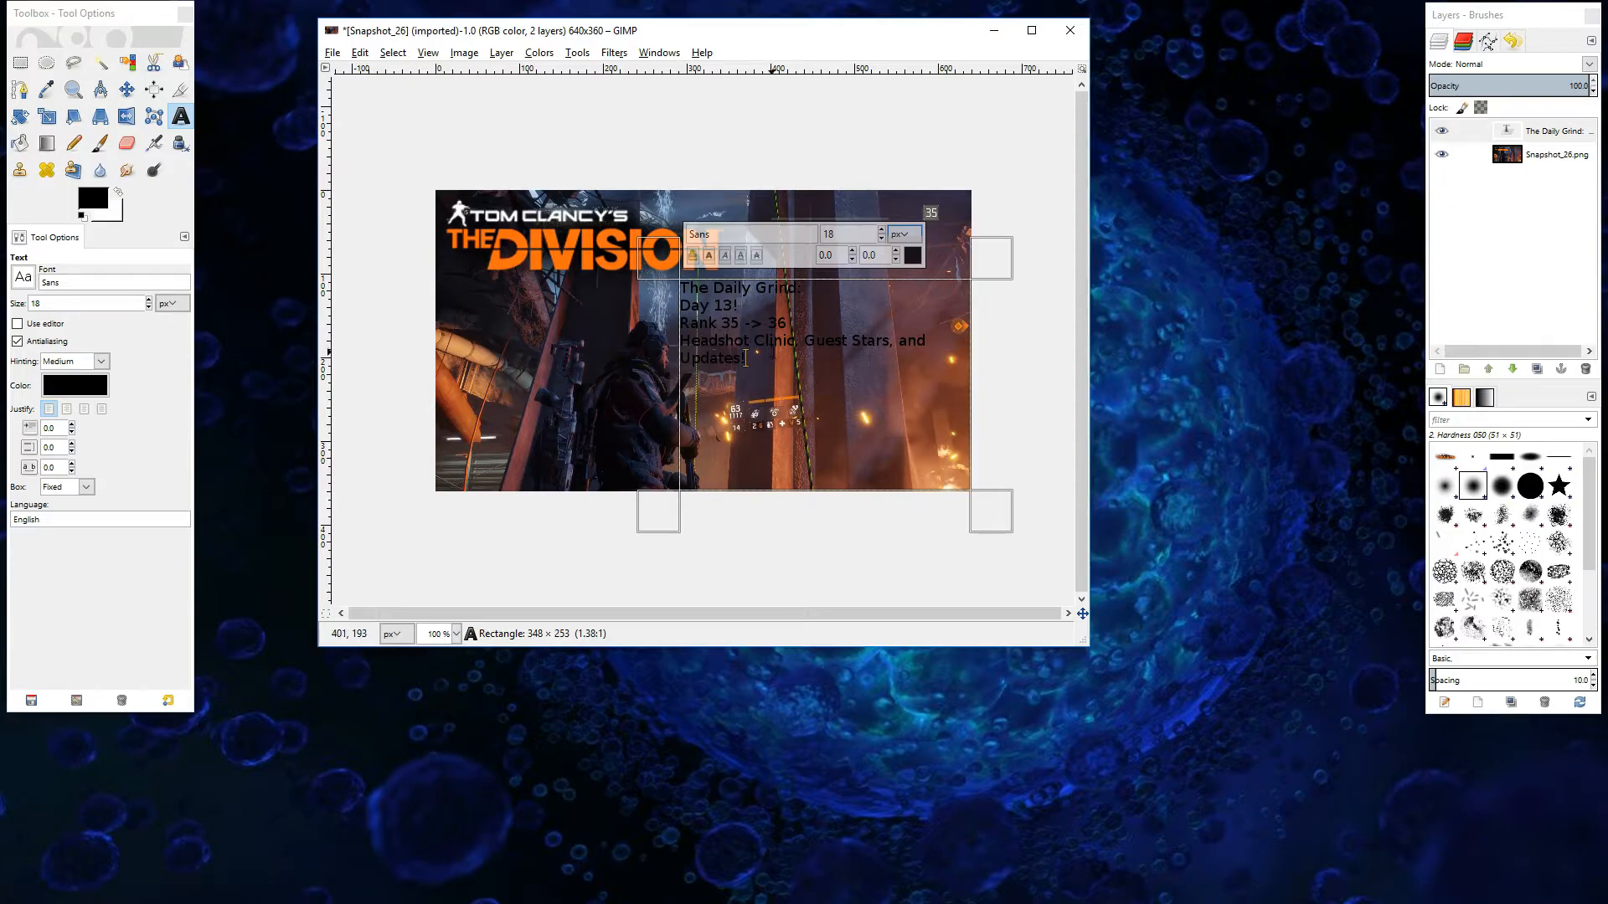
- Select all the text in the text box and change its font to Montserrat Bold
{"action": "key", "text": "shift+Up"}
{"action": "key", "text": "shift+Up"}
{"action": "key", "text": "shift+Up"}
{"action": "key", "text": "shift+Up"}
{"action": "key", "text": "shift+Up"}
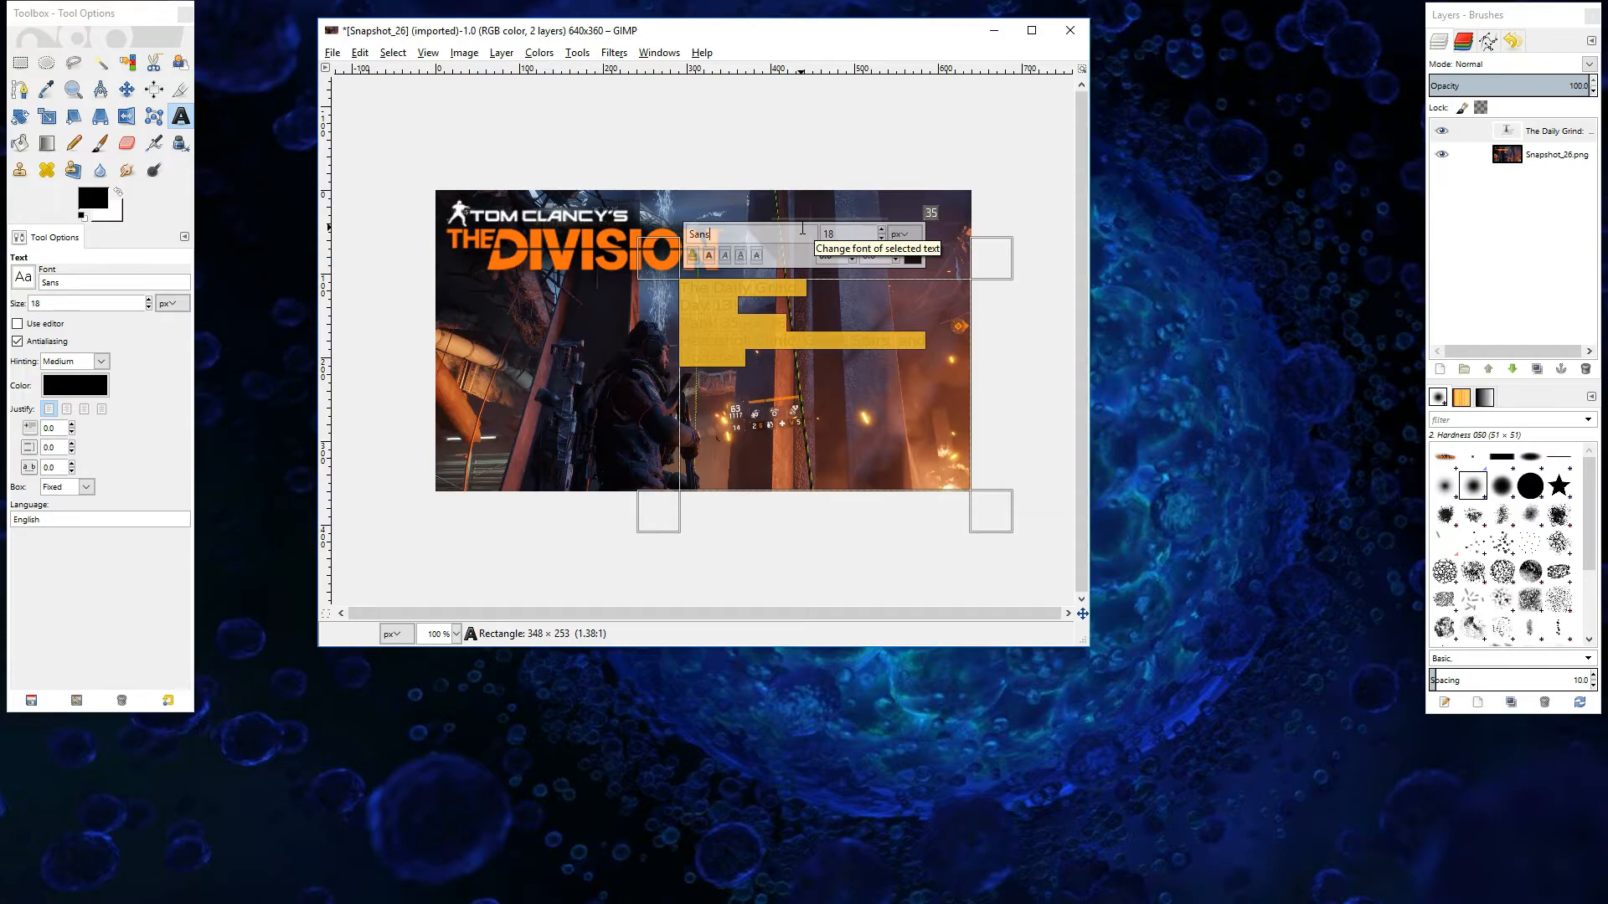
{"action": "key", "text": "BackSpace"}
{"action": "key", "text": "BackSpace"}
{"action": "key", "text": "BackSpace"}
{"action": "key", "text": "BackSpace"}
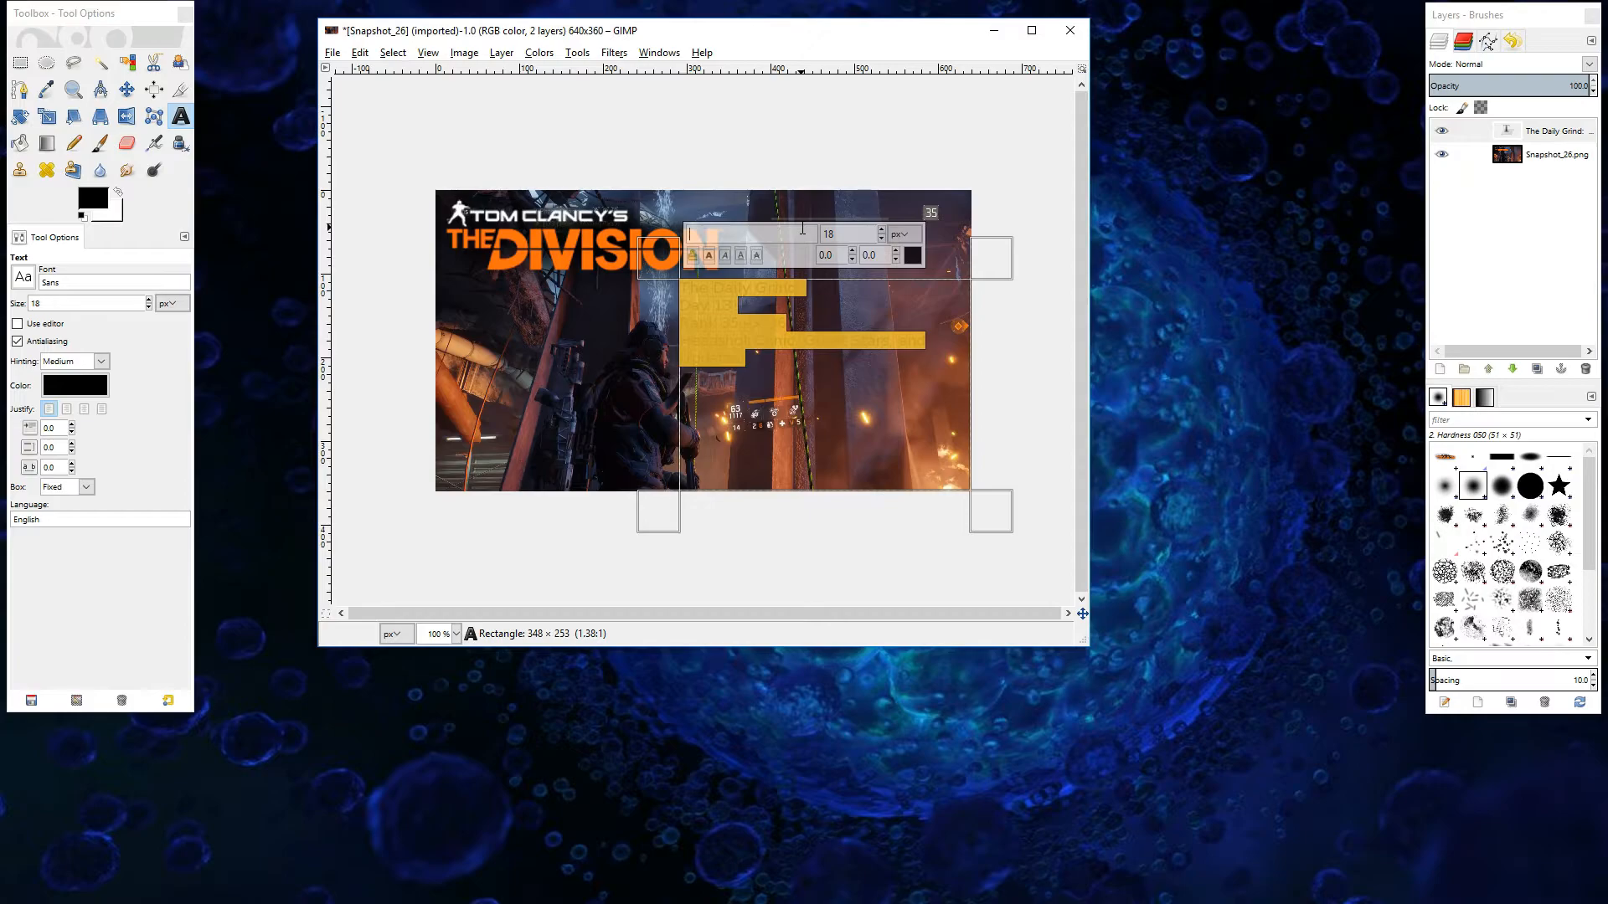
{"action": "type", "text": "Montserrat"}
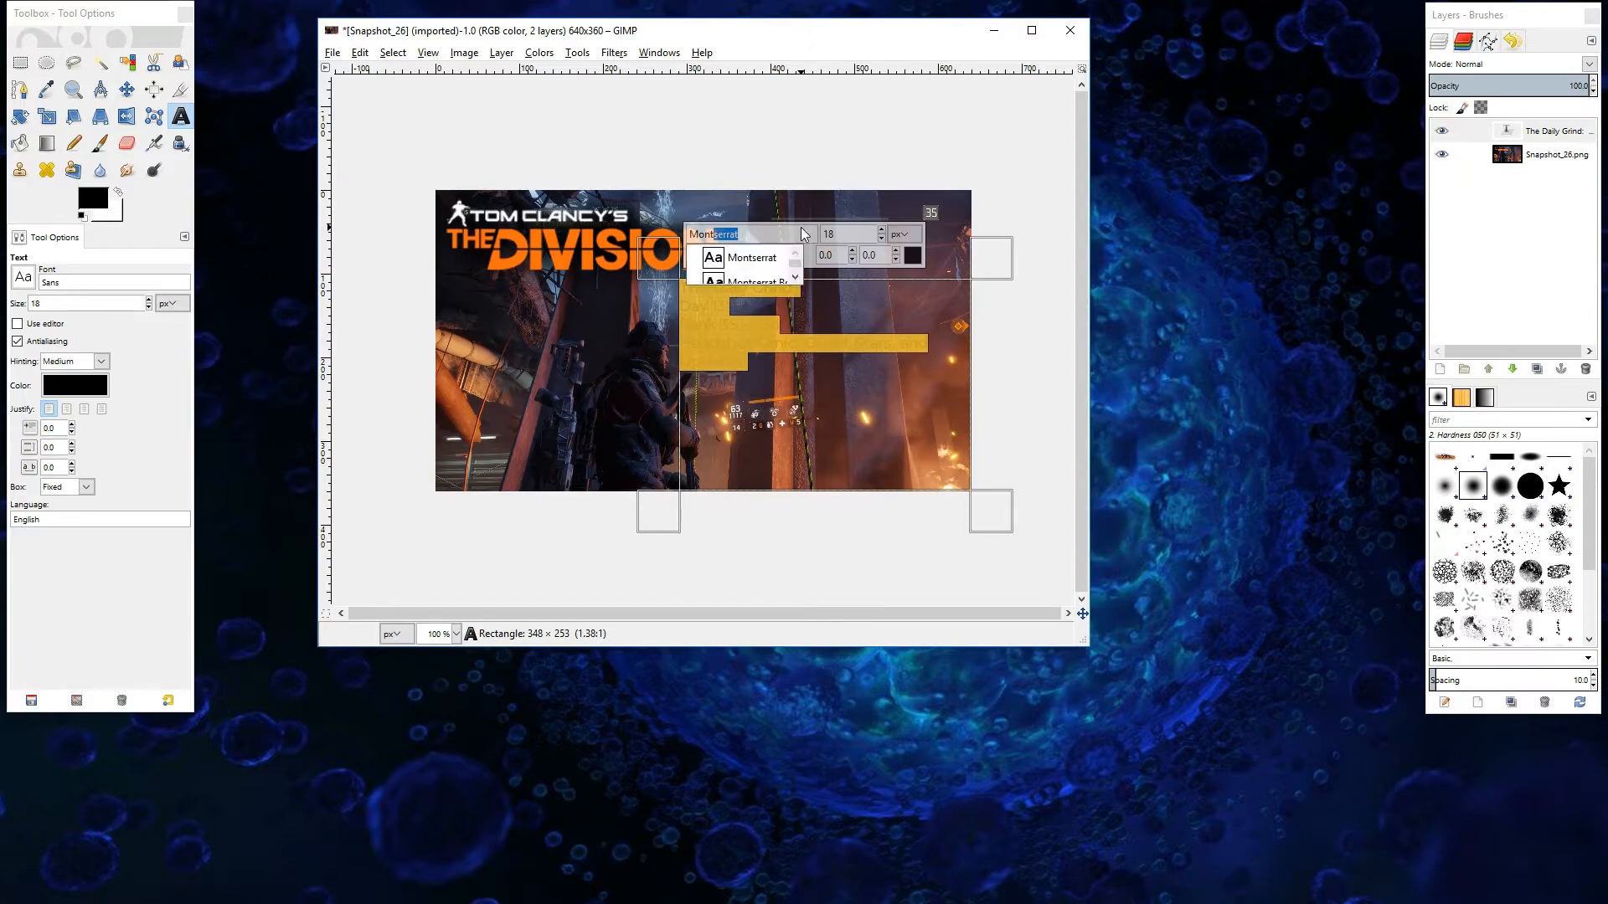
{"action": "key", "text": "Down"}
{"action": "key", "text": "Down"}
{"action": "key", "text": "Return"}
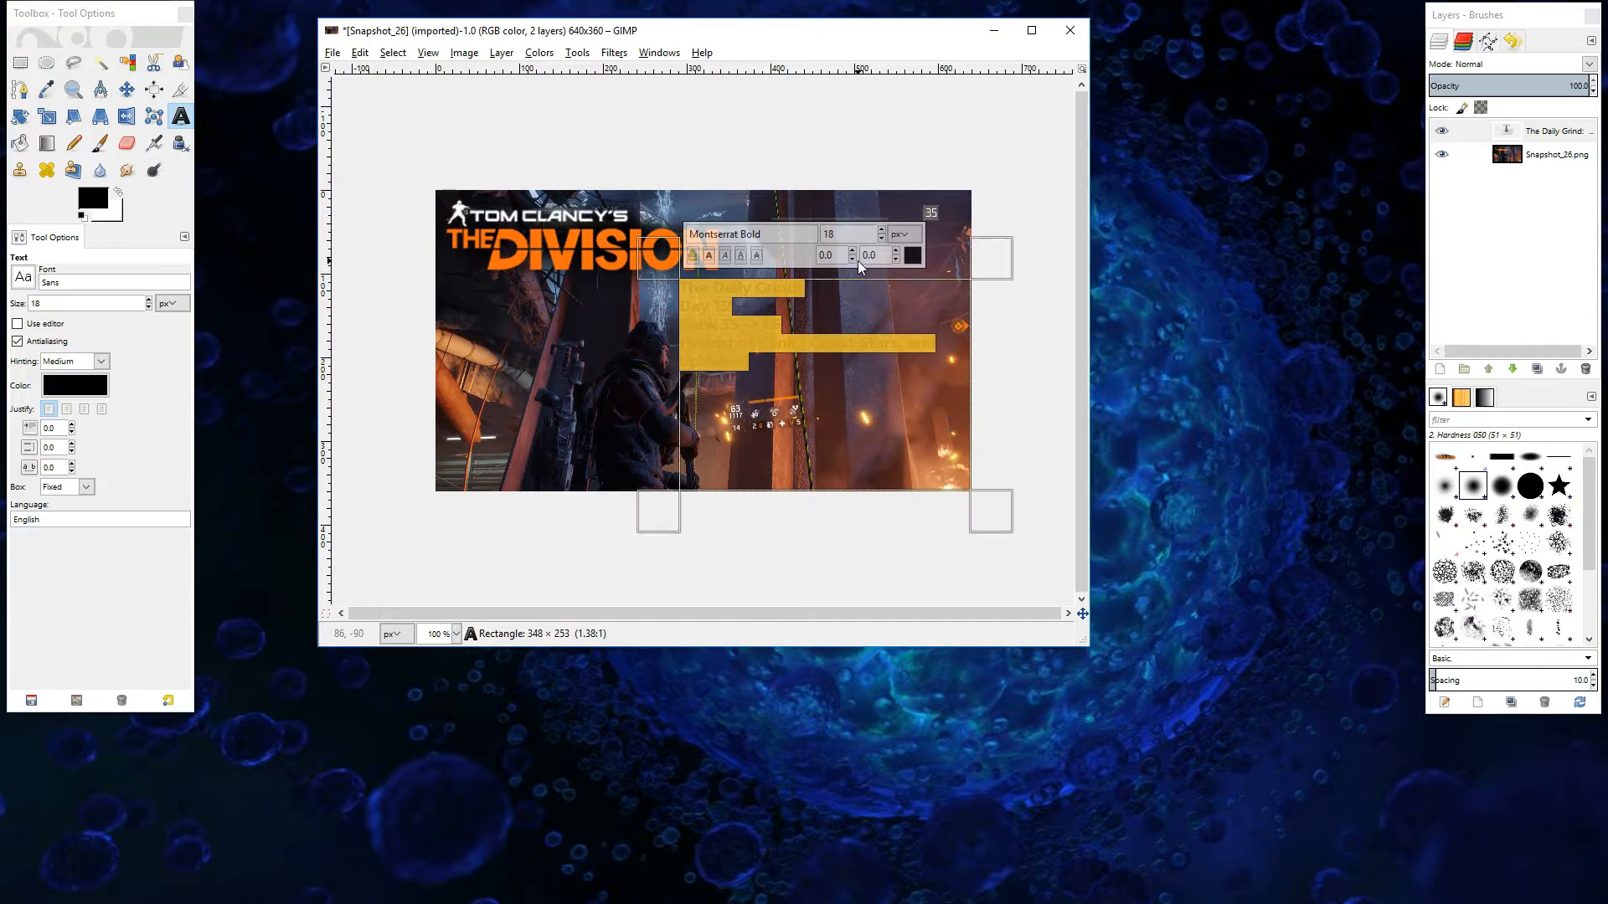
- Set the size of all the selected title text to 32 px
{"action": "left_click", "coordinate": [882, 229]}
{"action": "left_click", "coordinate": [882, 230]}
{"action": "left_click", "coordinate": [882, 229]}
{"action": "left_click", "coordinate": [882, 229]}
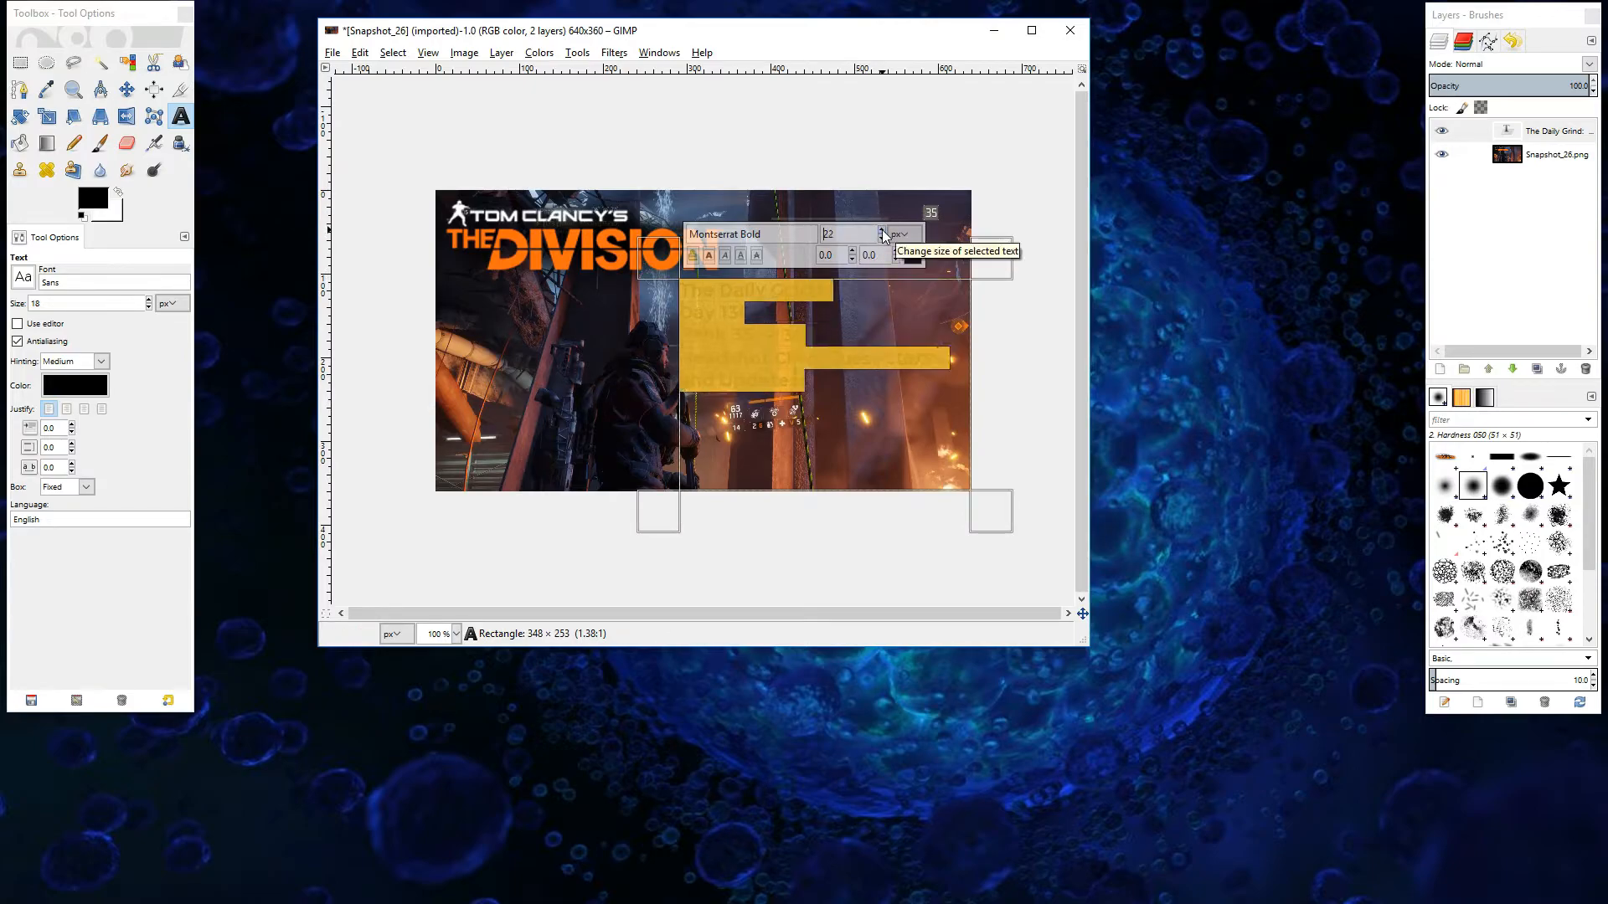
{"action": "left_click", "coordinate": [882, 230]}
{"action": "left_click", "coordinate": [881, 230]}
{"action": "left_click", "coordinate": [882, 229]}
{"action": "left_click", "coordinate": [881, 230]}
{"action": "left_click", "coordinate": [883, 230]}
{"action": "left_click", "coordinate": [883, 229]}
{"action": "left_click", "coordinate": [883, 229]}
{"action": "left_click", "coordinate": [883, 230]}
{"action": "left_click", "coordinate": [883, 230]}
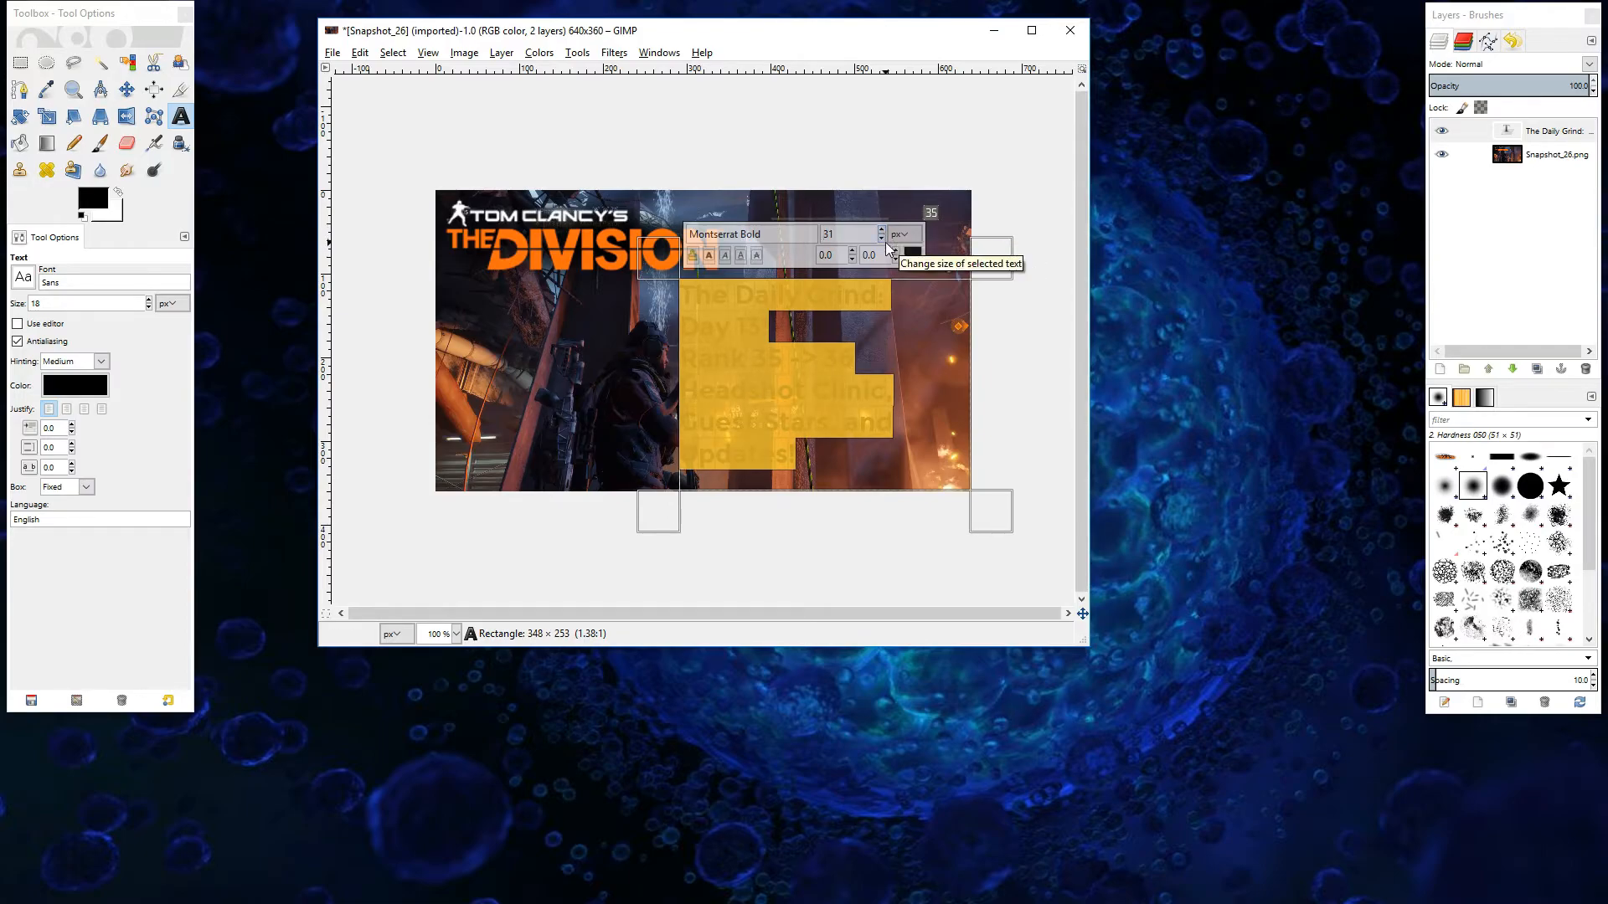
{"action": "left_click", "coordinate": [884, 240]}
{"action": "left_click", "coordinate": [881, 230]}
{"action": "left_click", "coordinate": [882, 229]}
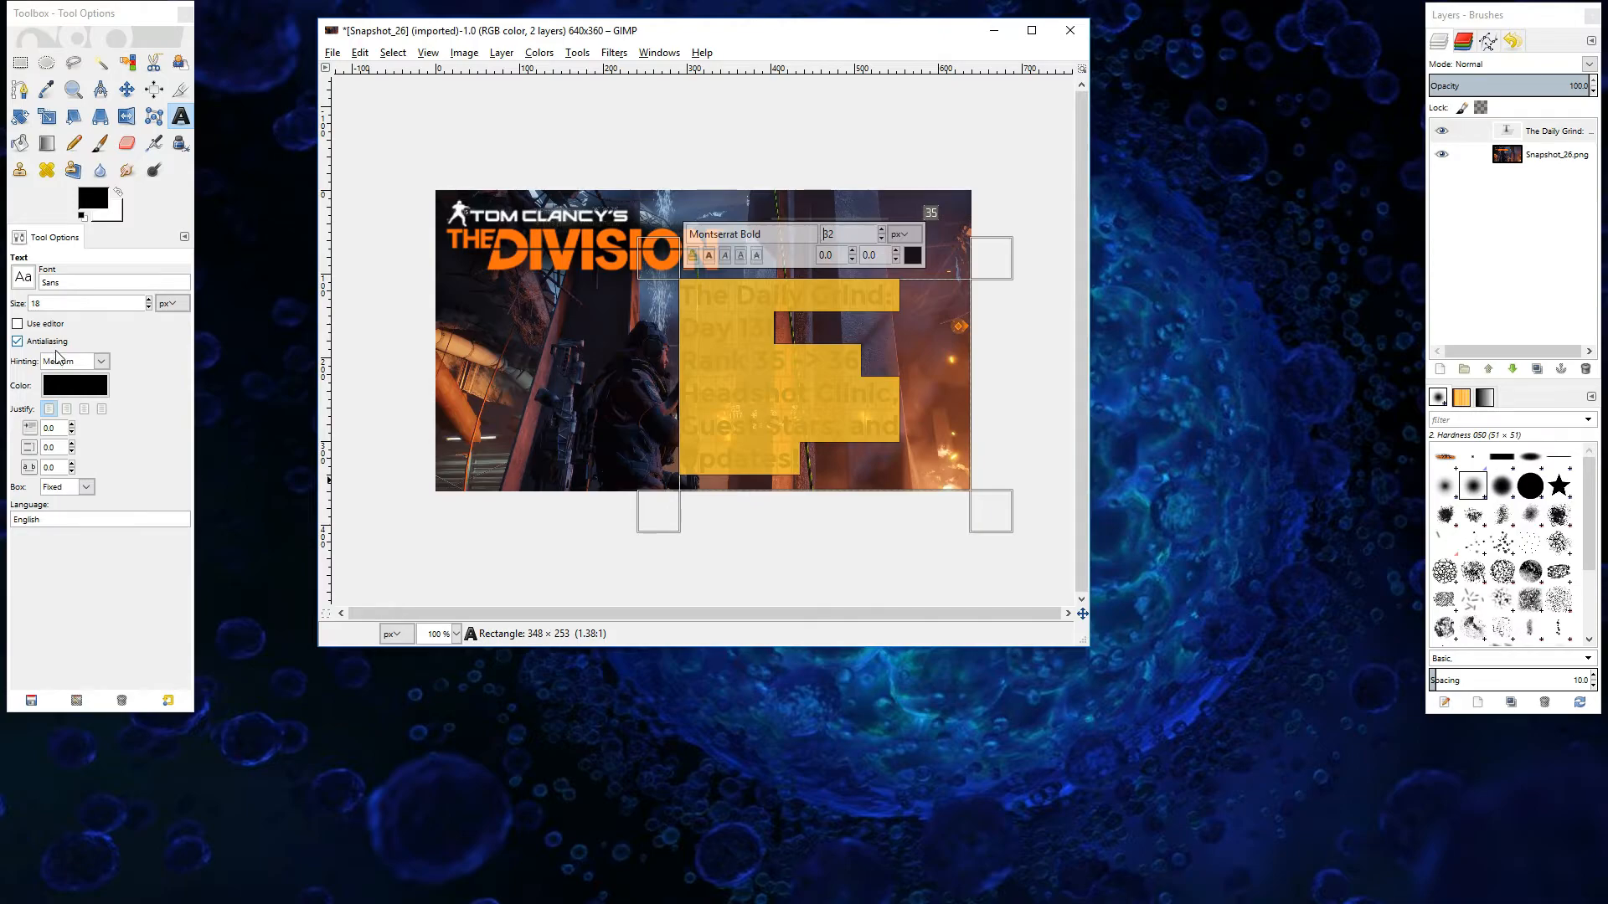
- Center-justify the title text, comparing it with left justification before settling on centered
{"action": "left_click", "coordinate": [84, 408]}
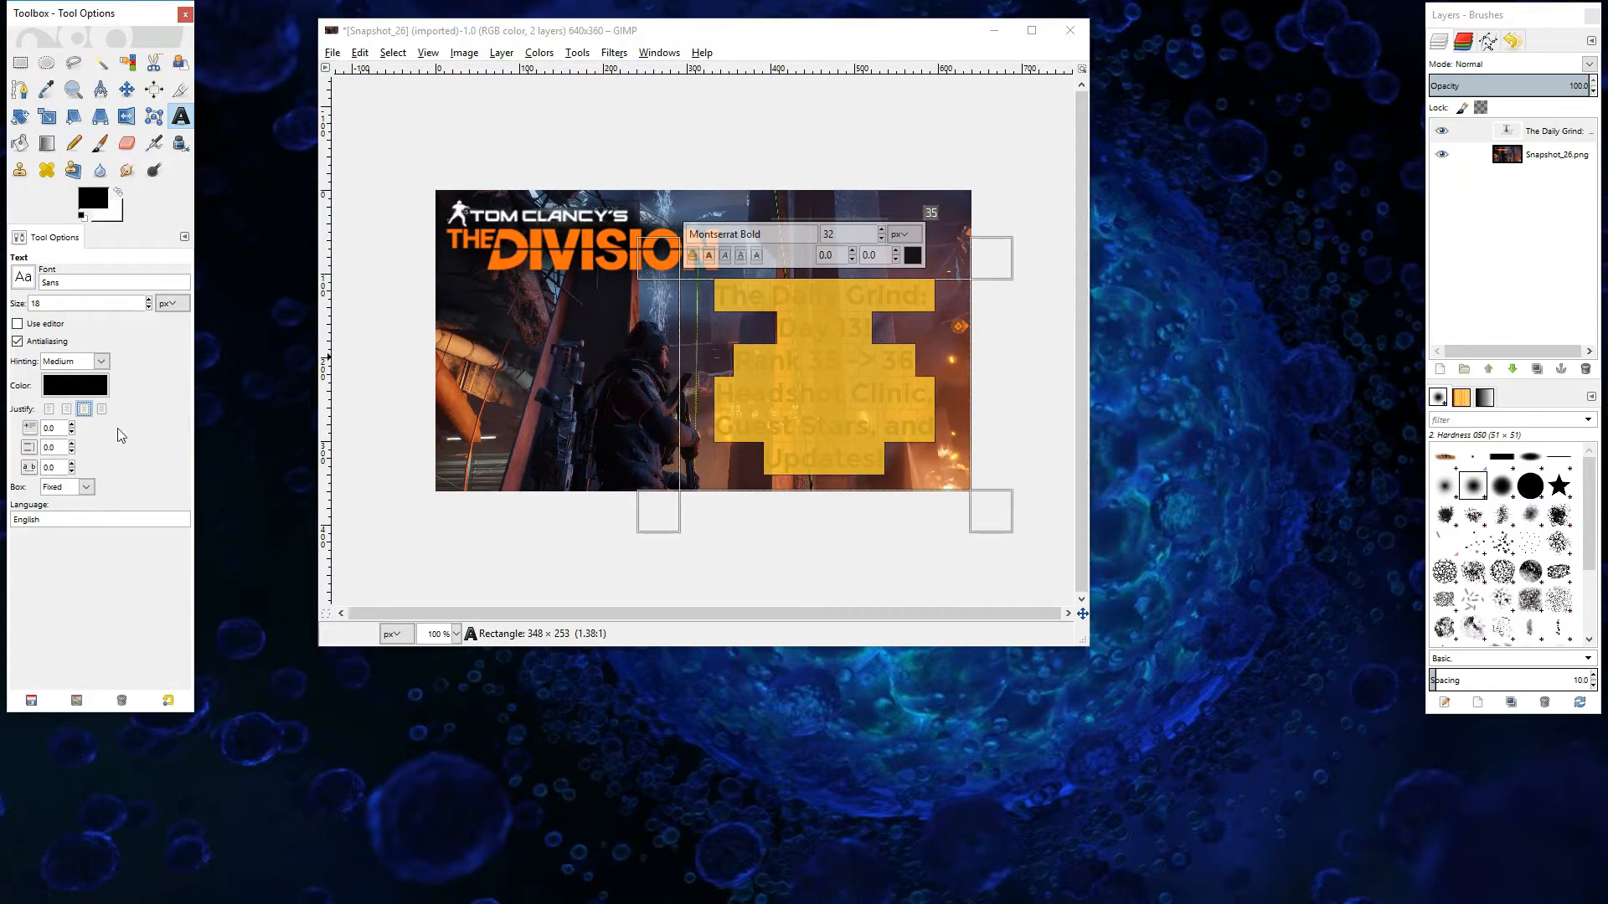
{"action": "left_click", "coordinate": [48, 411]}
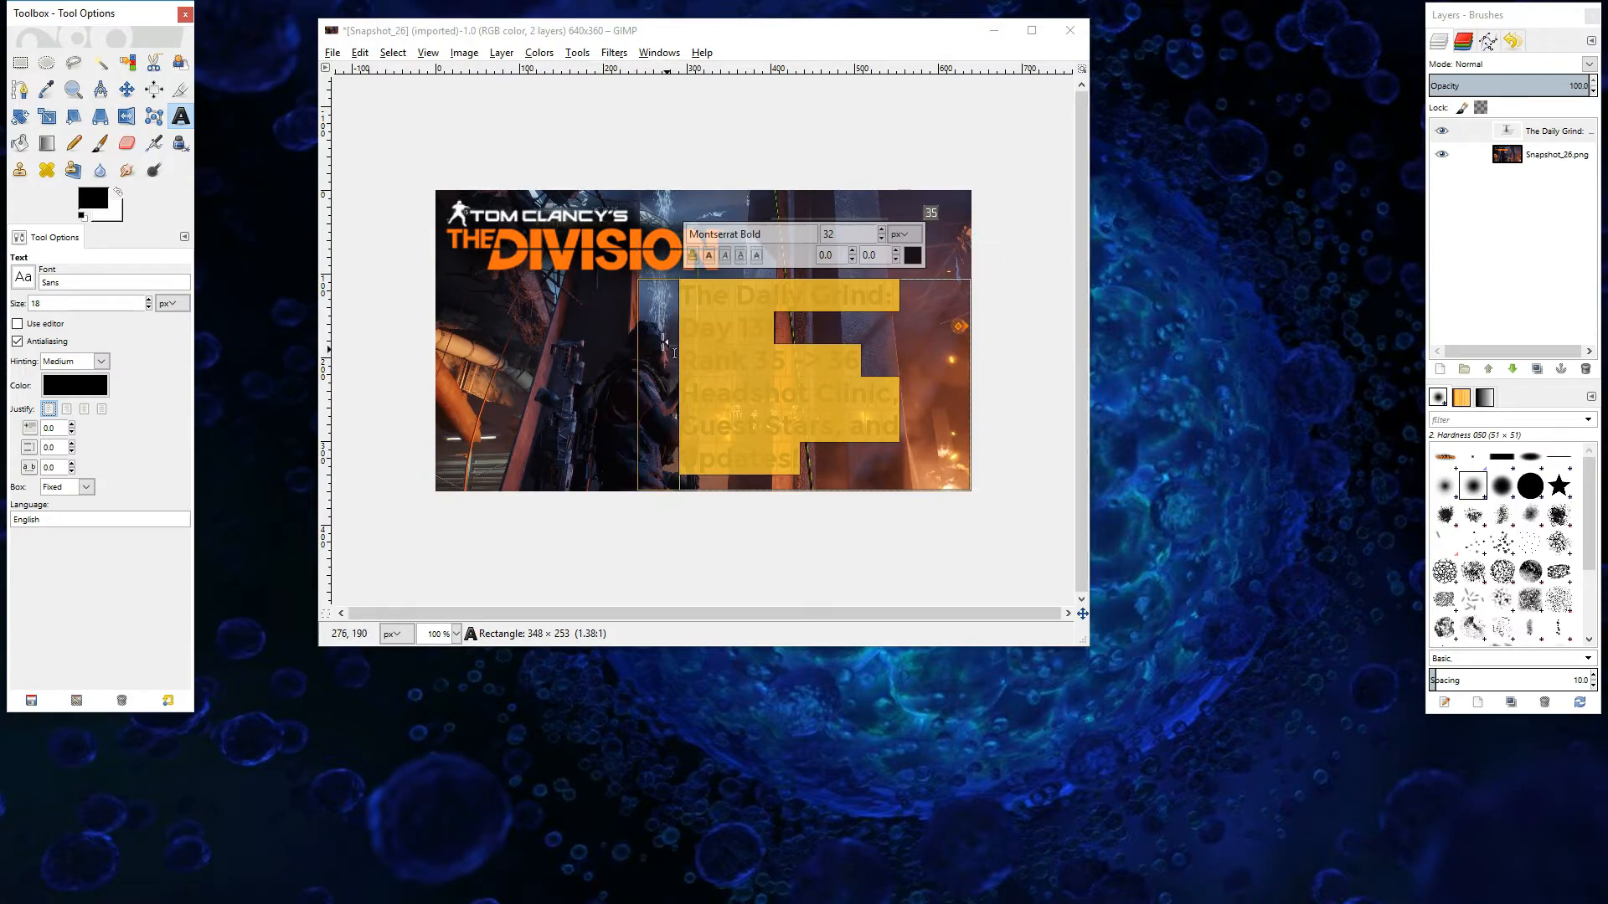
{"action": "left_click", "coordinate": [84, 408]}
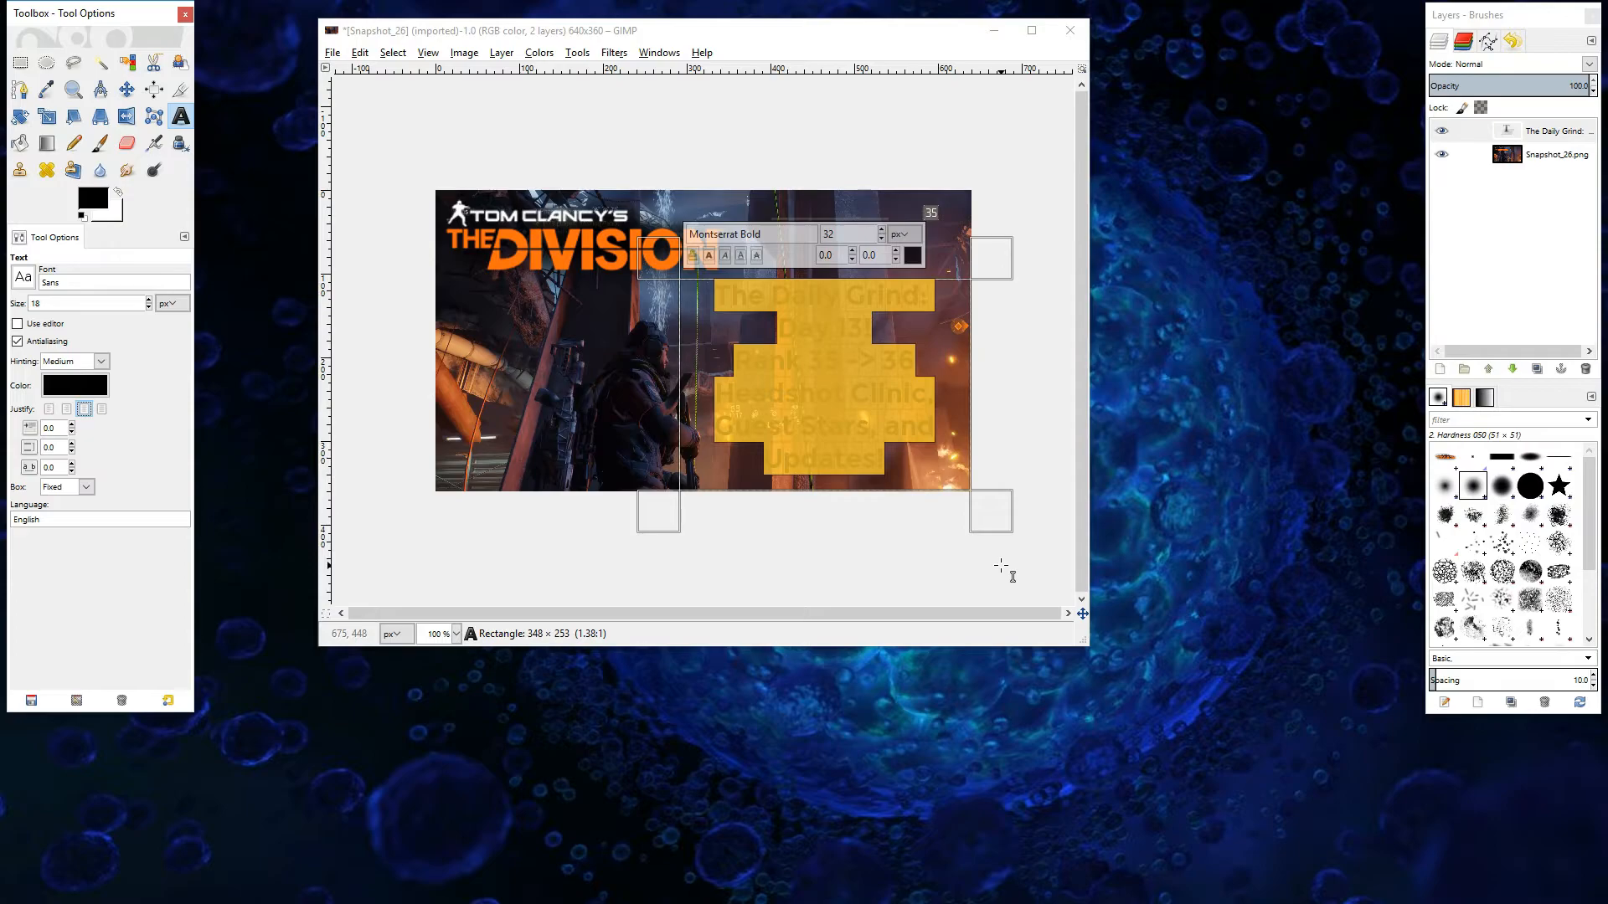
- Change the color of all the selected title text to orange ff6d10 and deselect the text
{"action": "left_click", "coordinate": [912, 258]}
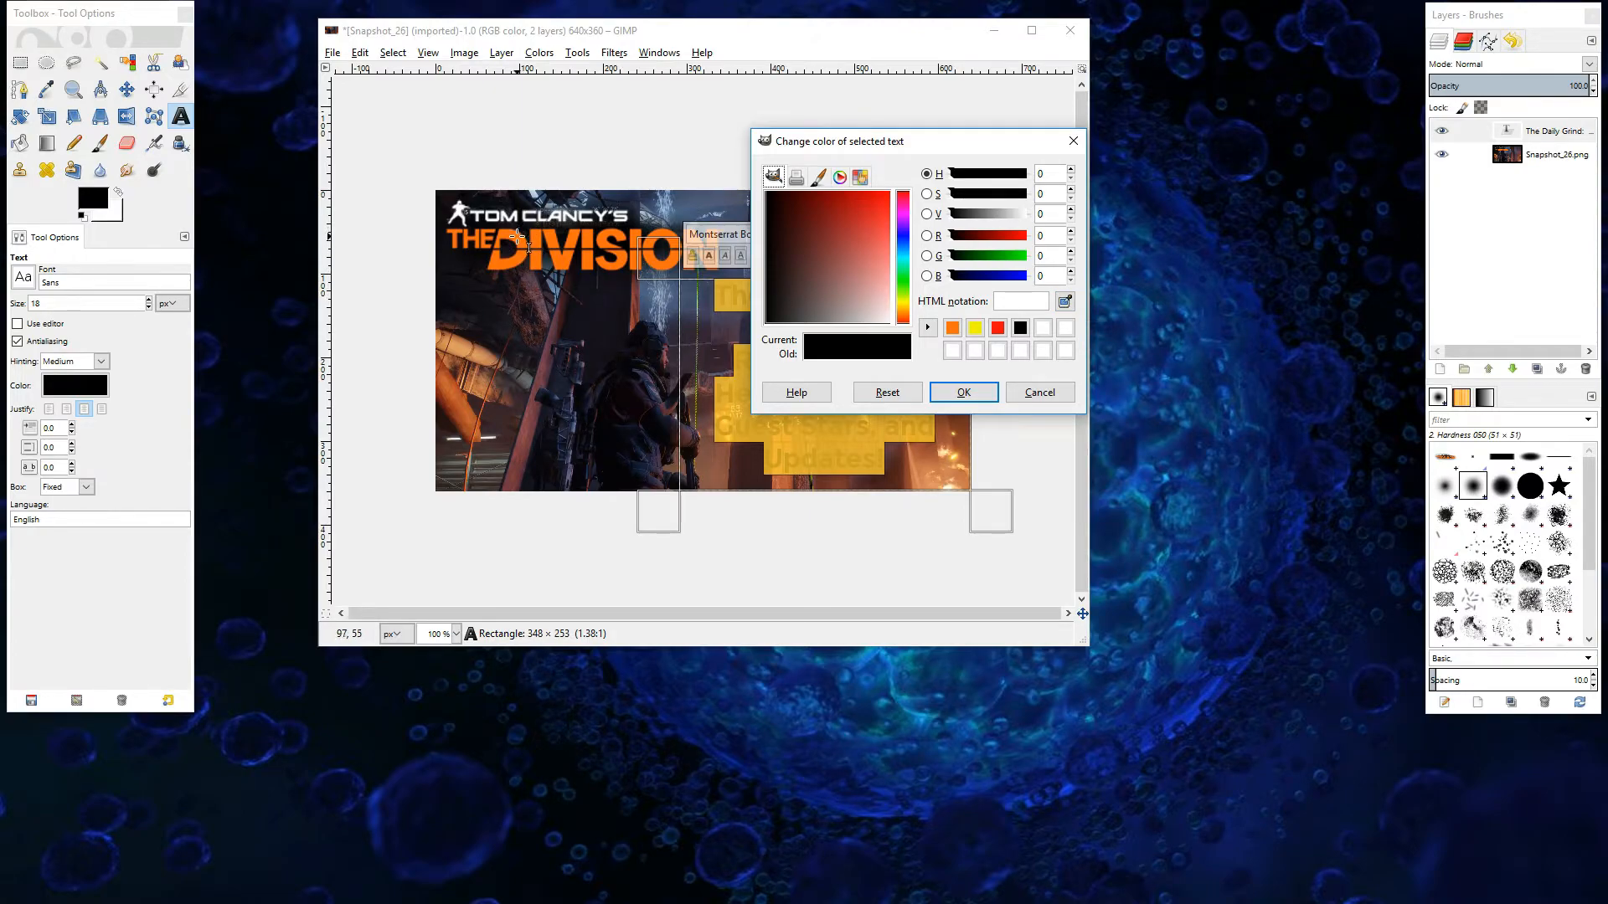
{"action": "left_click", "coordinate": [953, 329]}
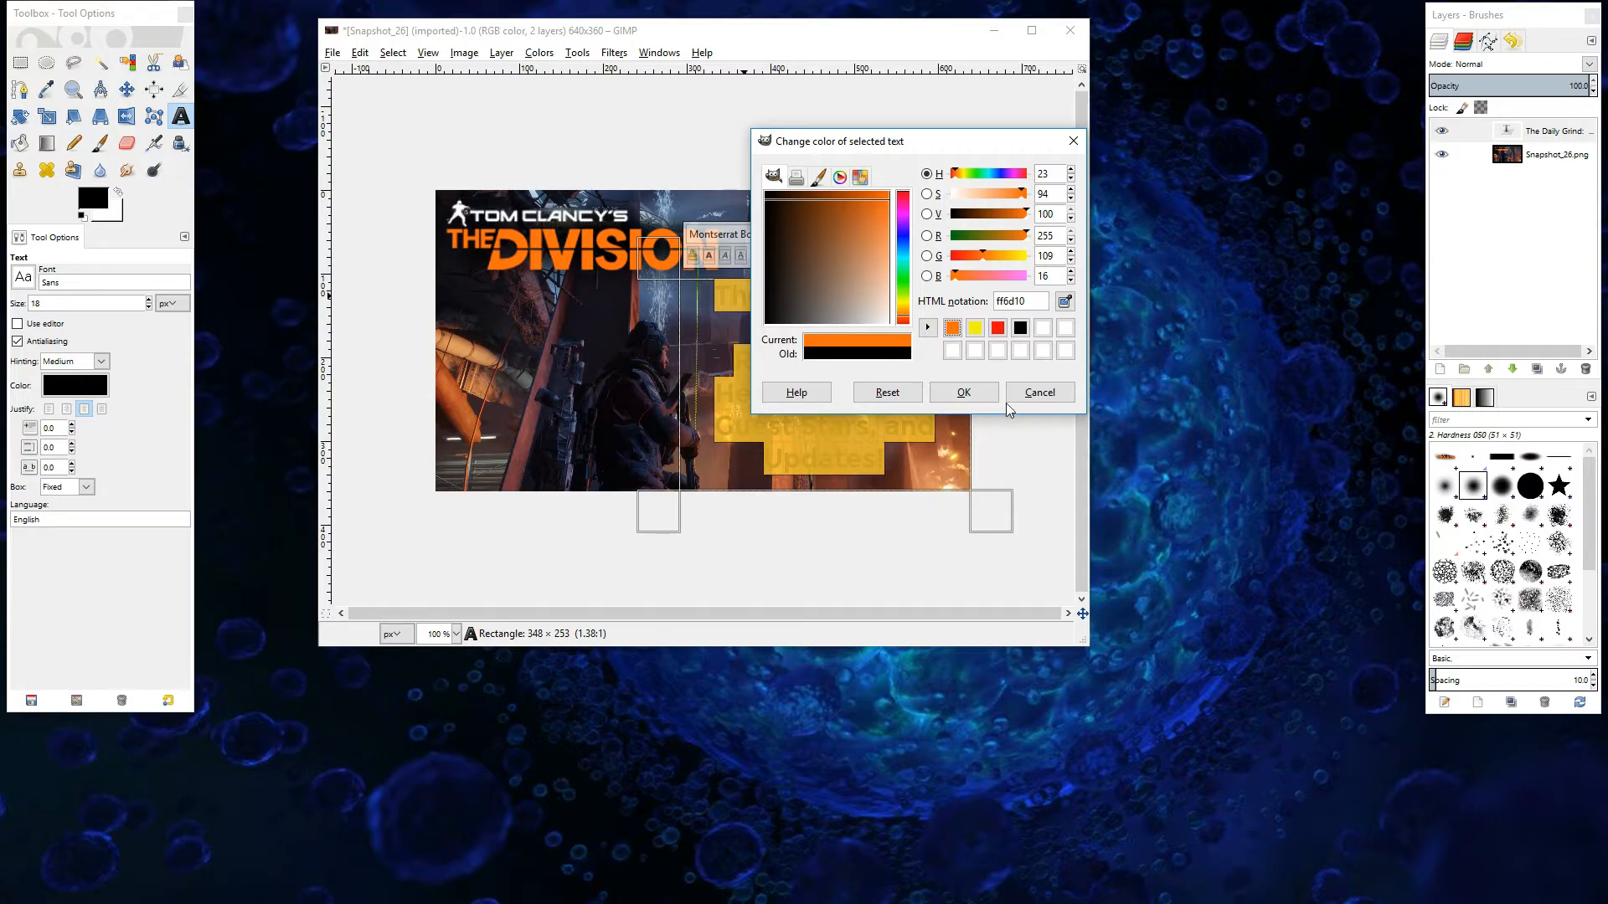
{"action": "left_click", "coordinate": [965, 393]}
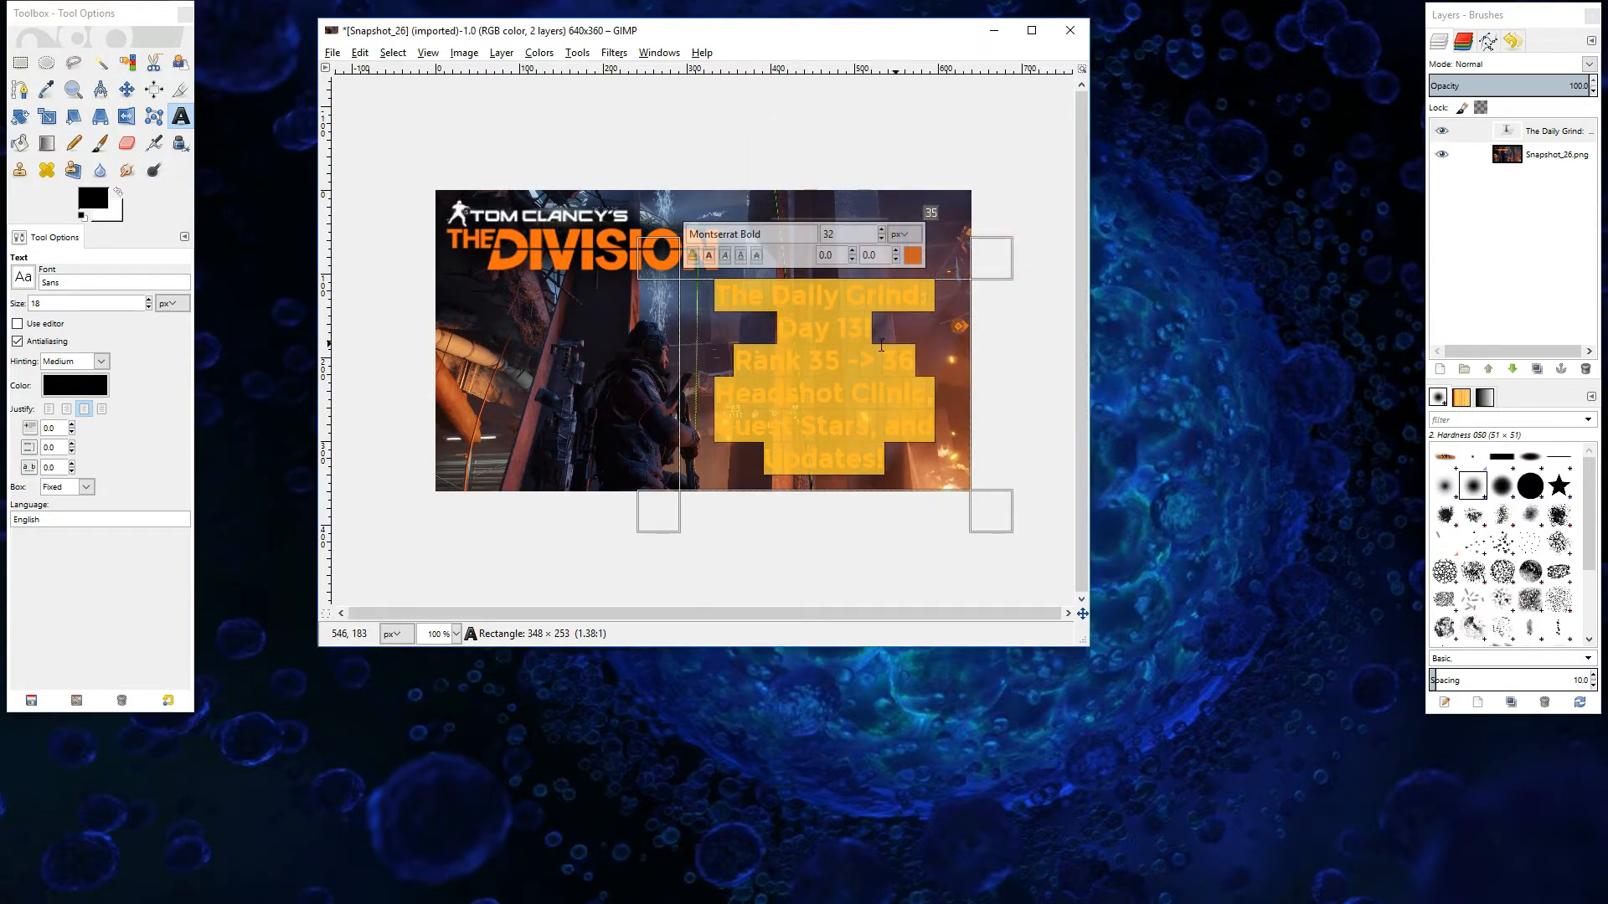
{"action": "left_click", "coordinate": [913, 460]}
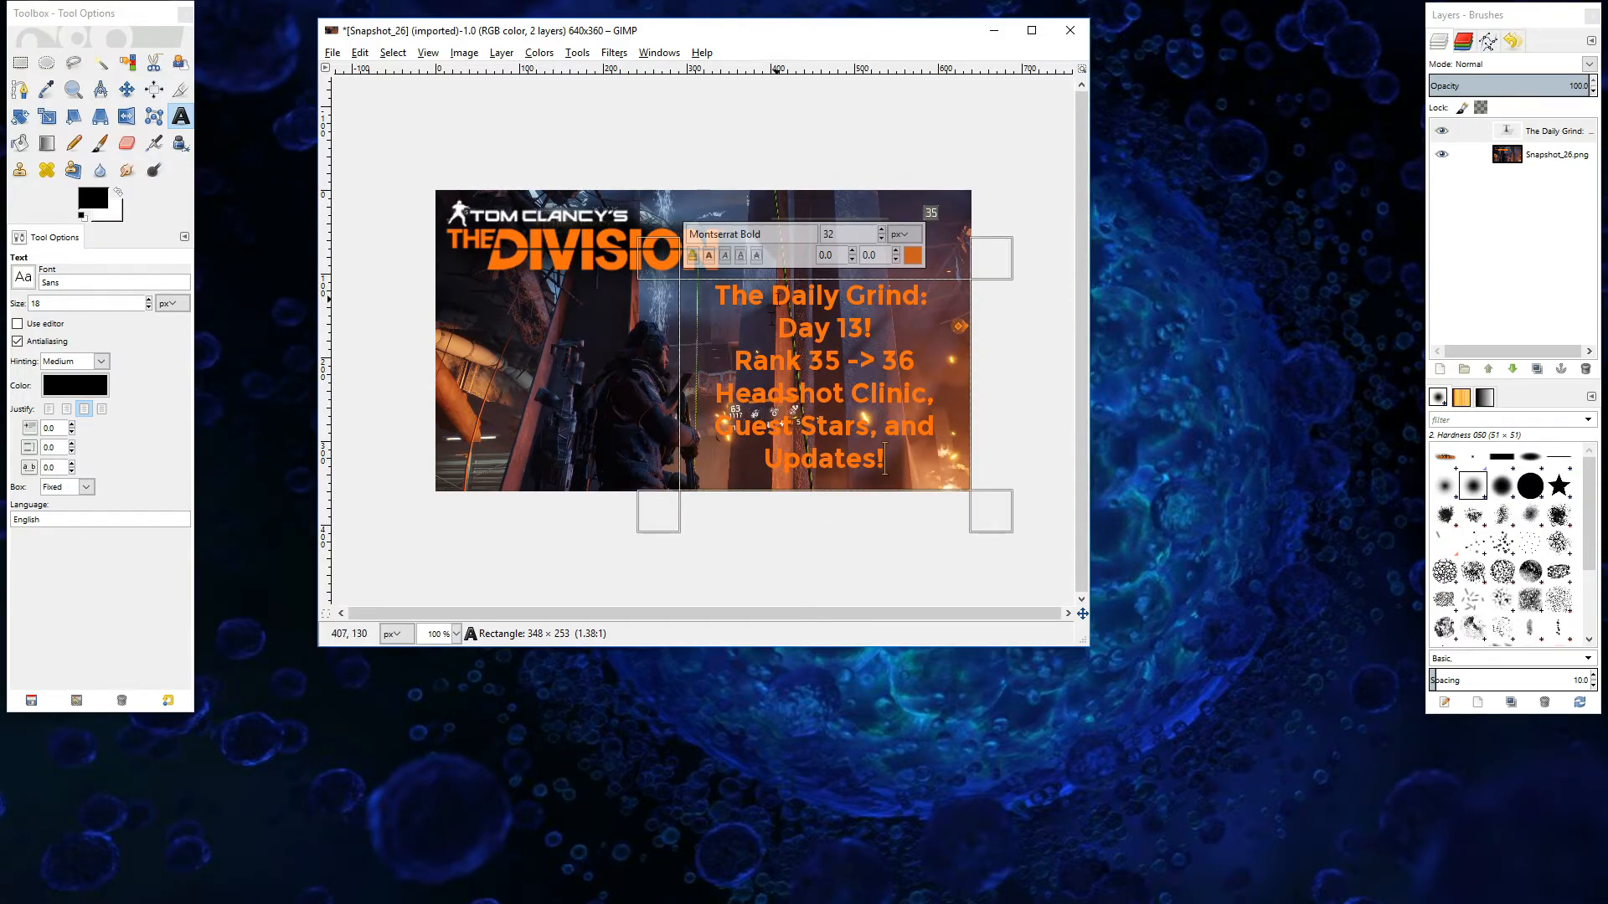
- Apply strikethrough to the letter D in "Daily" and to the letter D in "Day"
{"action": "left_click_drag", "start_coordinate": [770, 298], "coordinate": [792, 299]}
{"action": "left_click", "coordinate": [756, 257]}
{"action": "left_click_drag", "start_coordinate": [799, 338], "coordinate": [782, 330]}
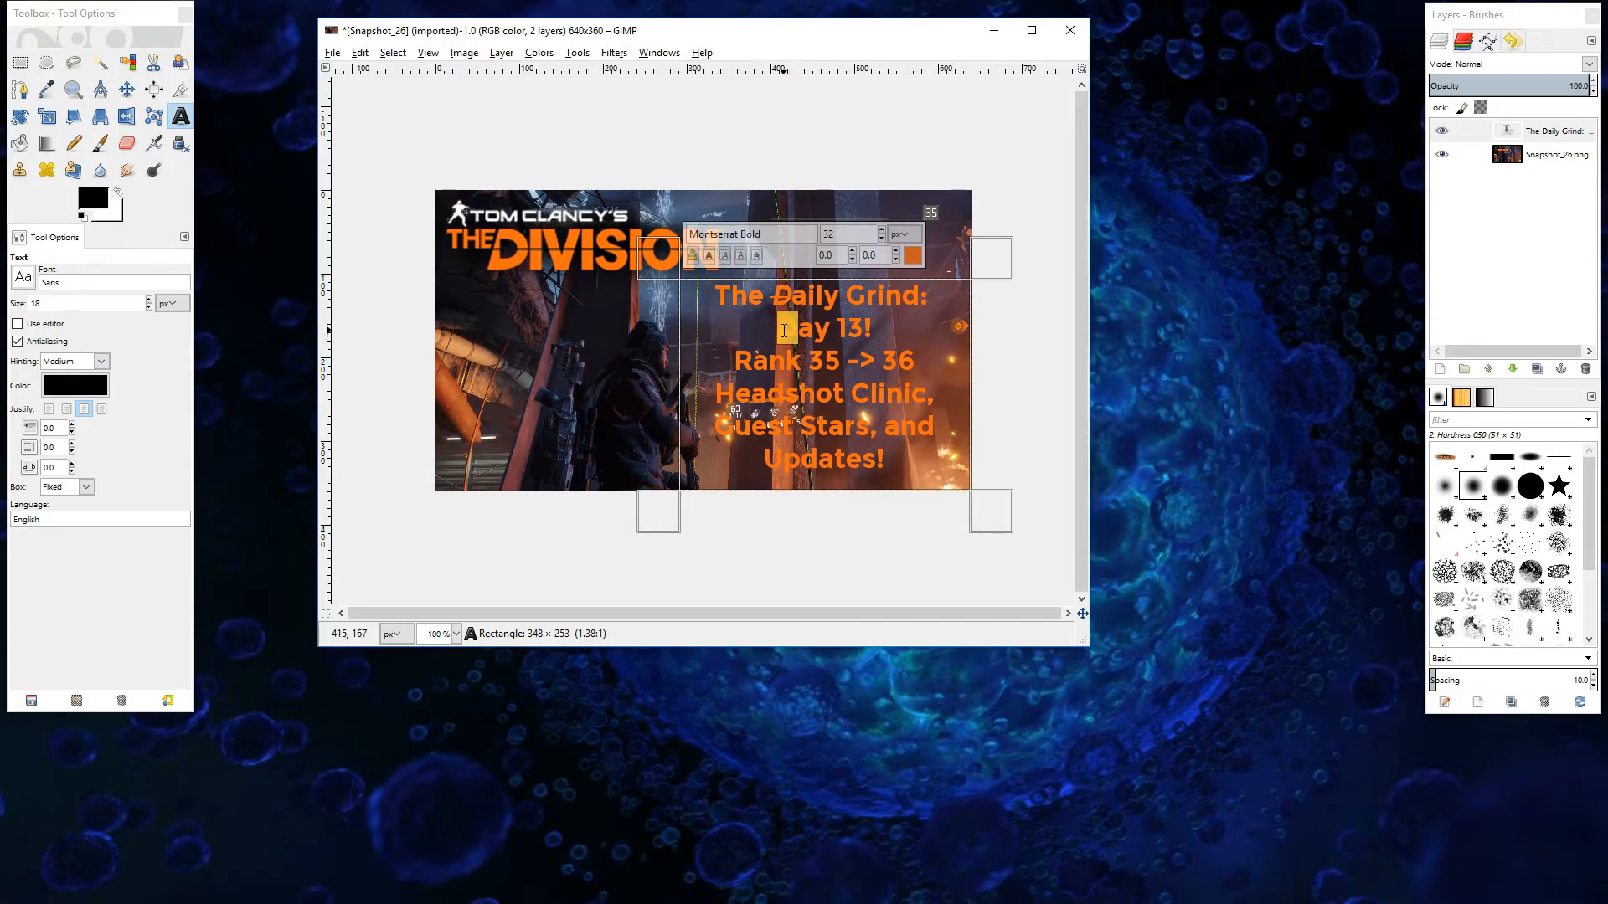
{"action": "left_click", "coordinate": [753, 257]}
{"action": "left_click", "coordinate": [890, 463]}
- Create a path from the title text and turn that path into a selection
{"action": "right_click", "coordinate": [885, 459]}
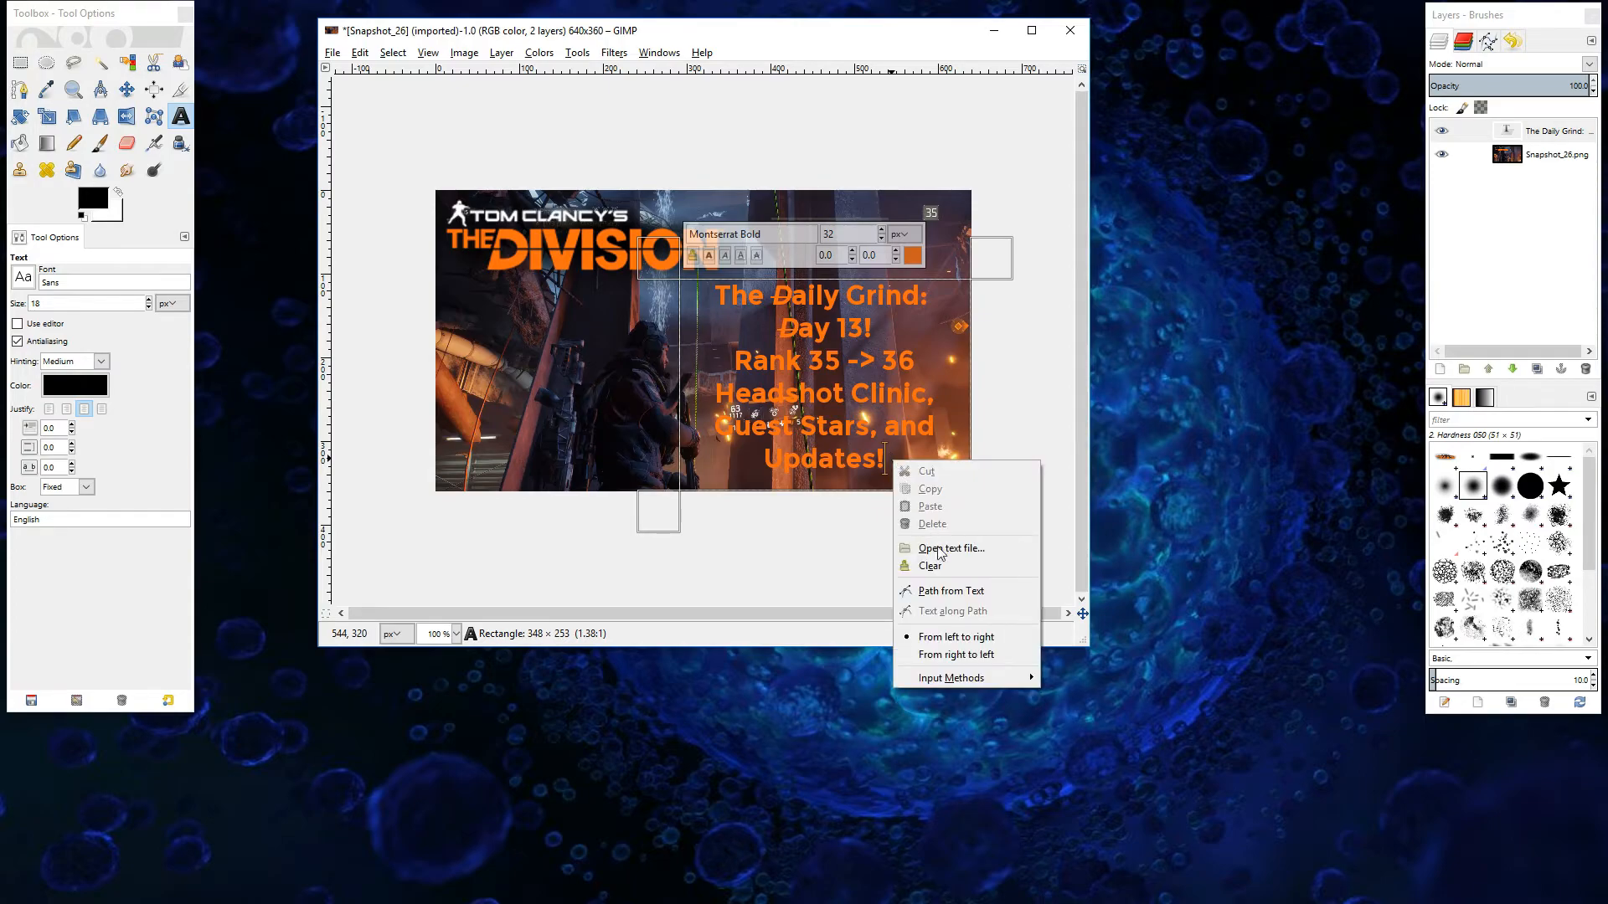
{"action": "left_click", "coordinate": [966, 590]}
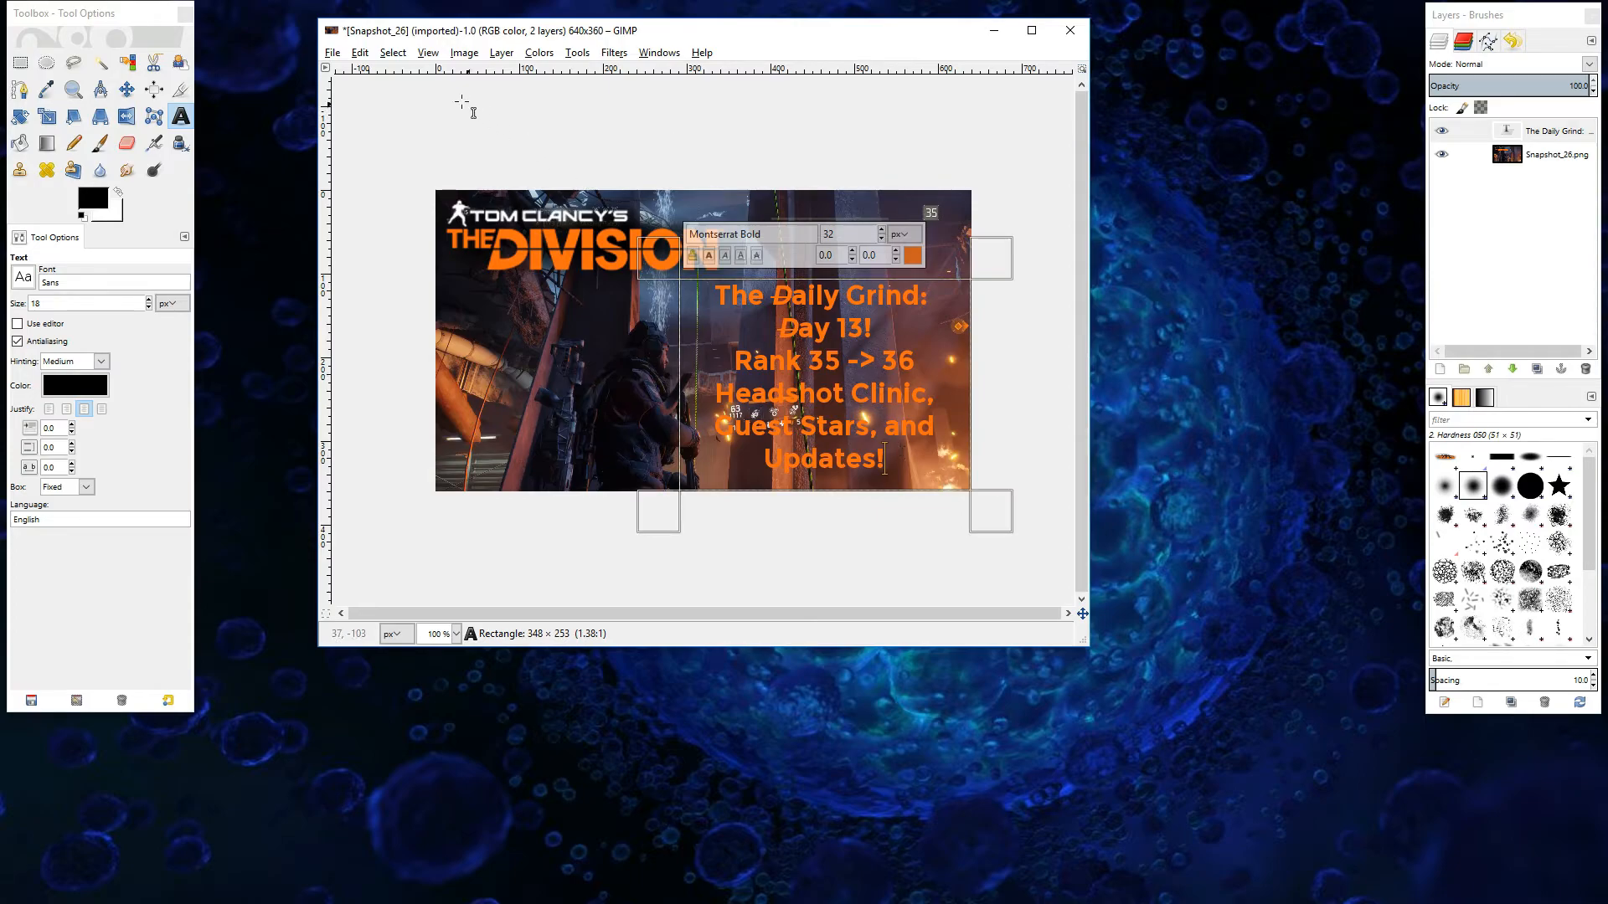
{"action": "left_click", "coordinate": [392, 53]}
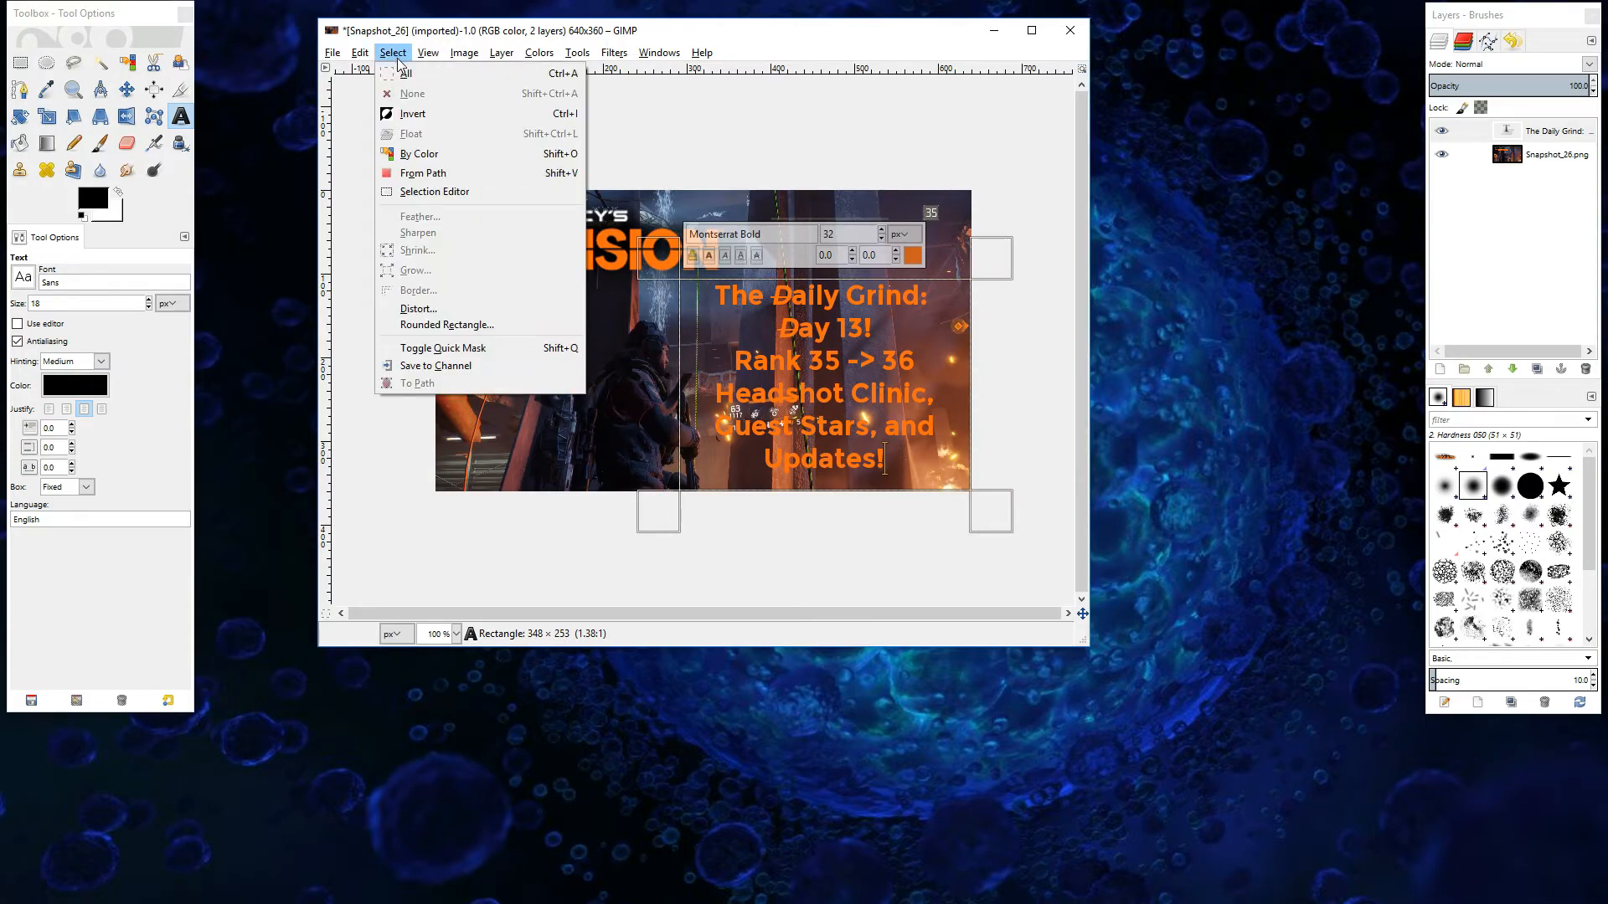
{"action": "left_click", "coordinate": [449, 173]}
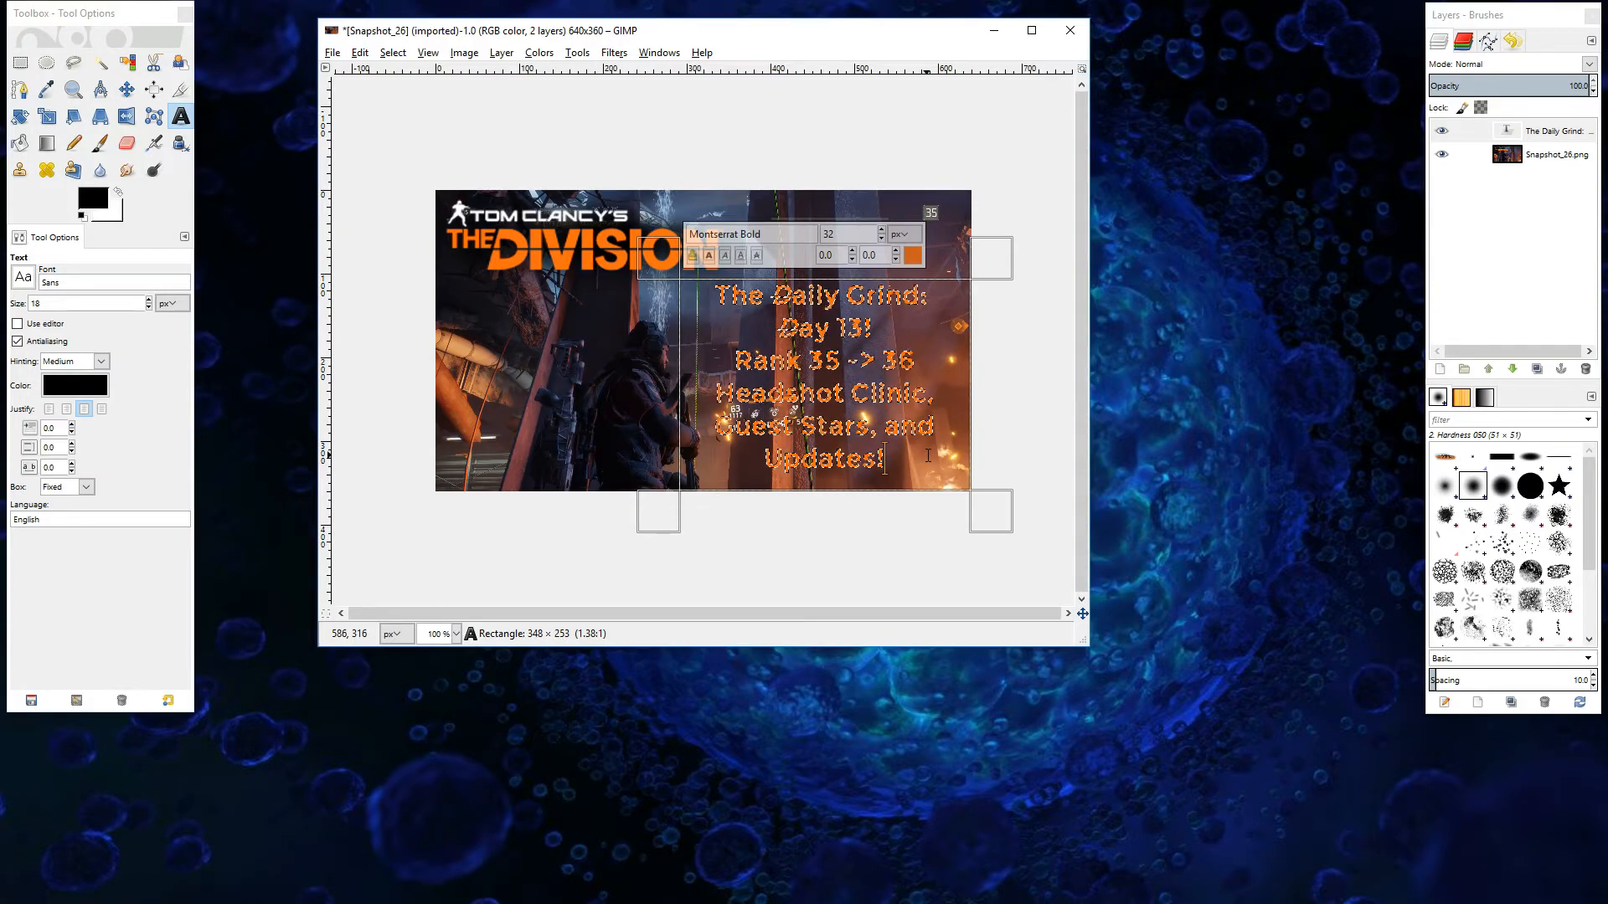
- Add a transparent 640 × 360 px layer and place it between the title text layer and the snapshot layer
{"action": "left_click", "coordinate": [1488, 23]}
{"action": "left_click", "coordinate": [1439, 369]}
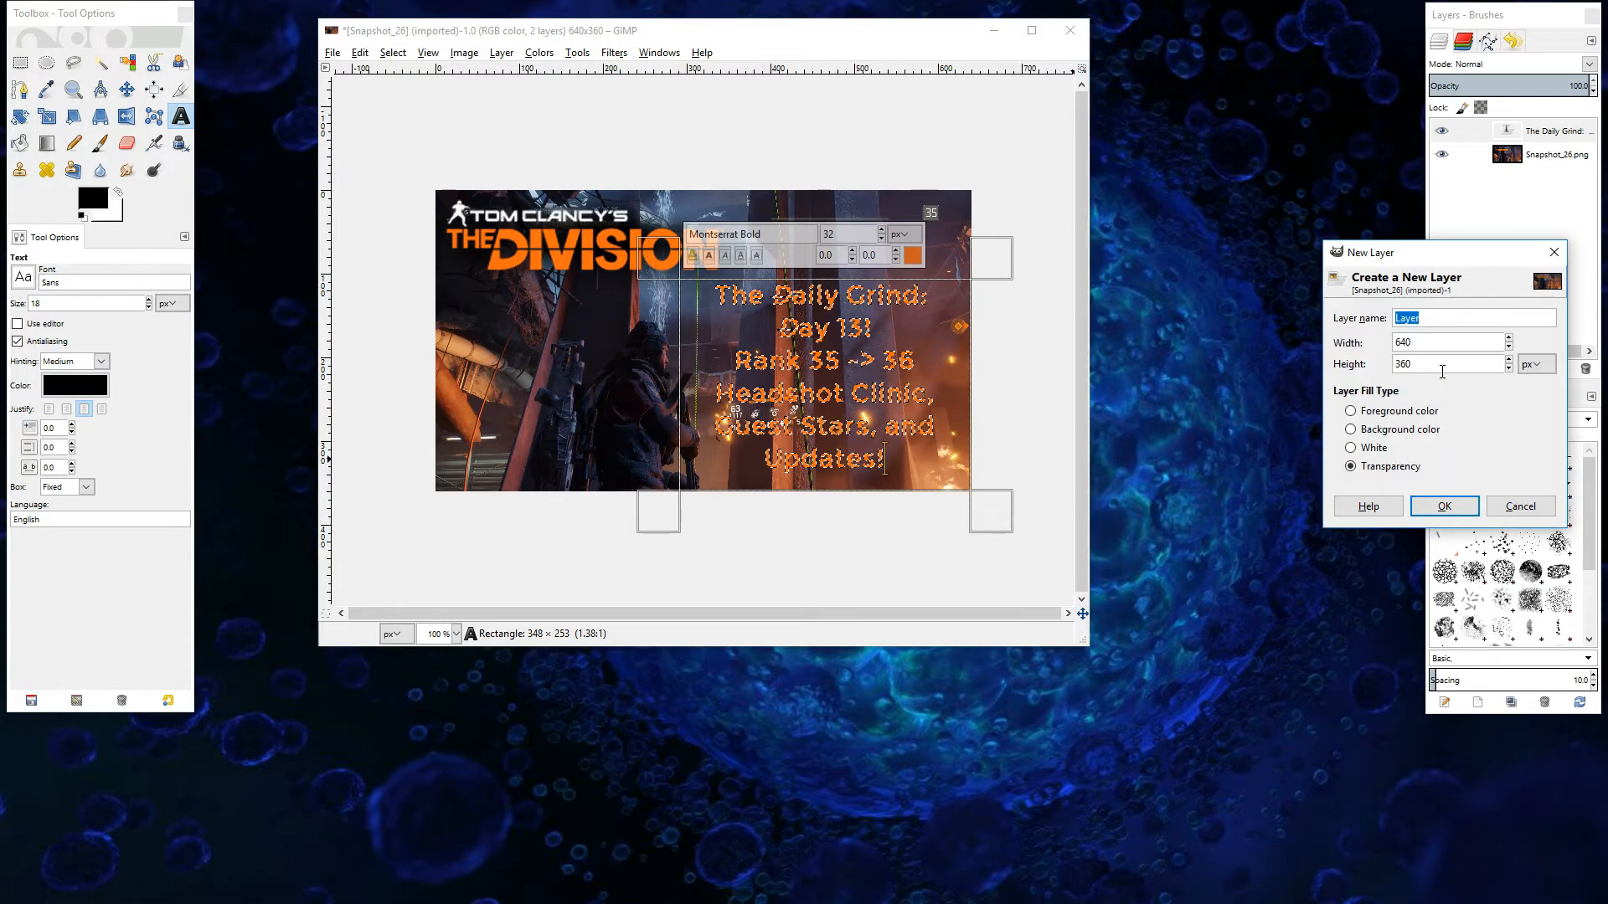
{"action": "left_click_drag", "start_coordinate": [1458, 253], "coordinate": [1274, 230]}
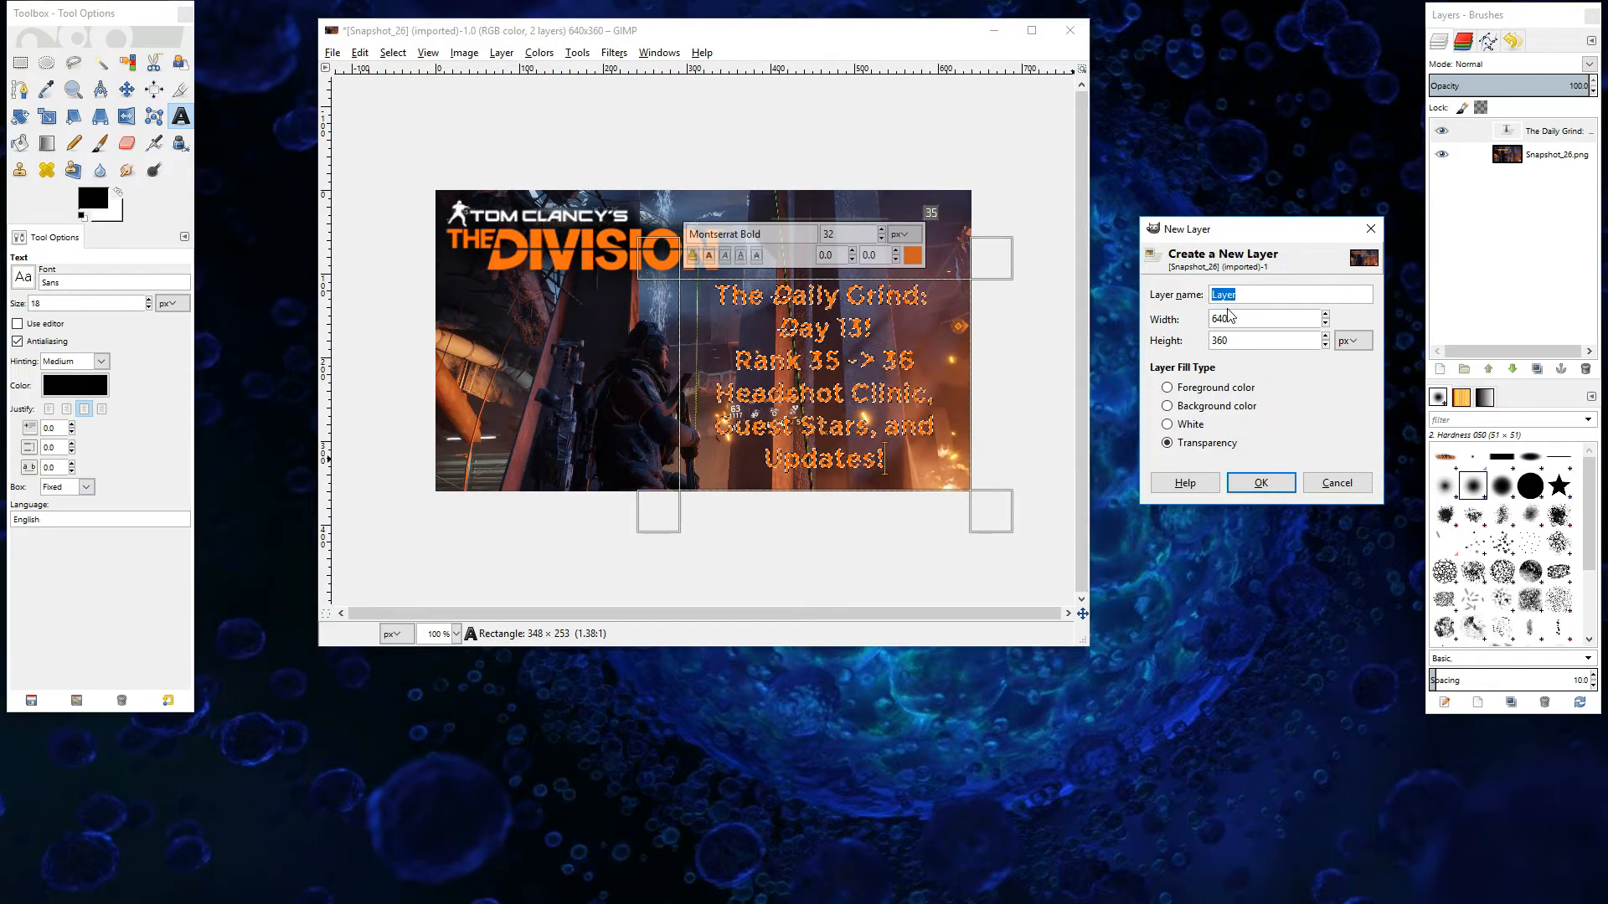
{"action": "left_click", "coordinate": [1261, 482]}
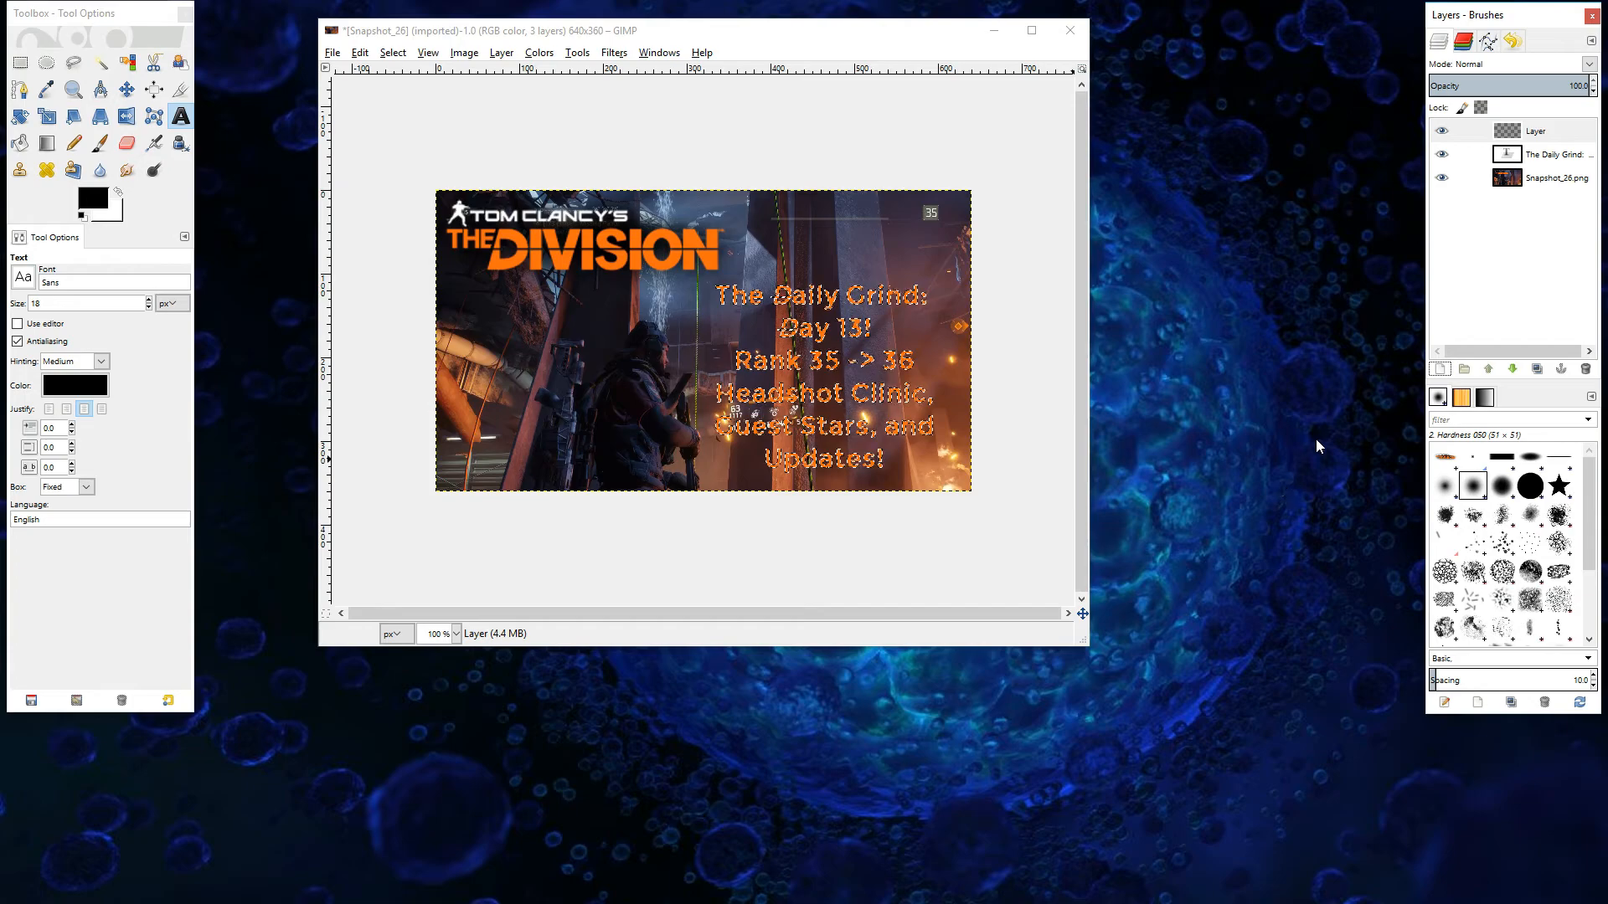
{"action": "left_click", "coordinate": [1557, 134]}
{"action": "left_click_drag", "start_coordinate": [1557, 136], "coordinate": [1553, 169]}
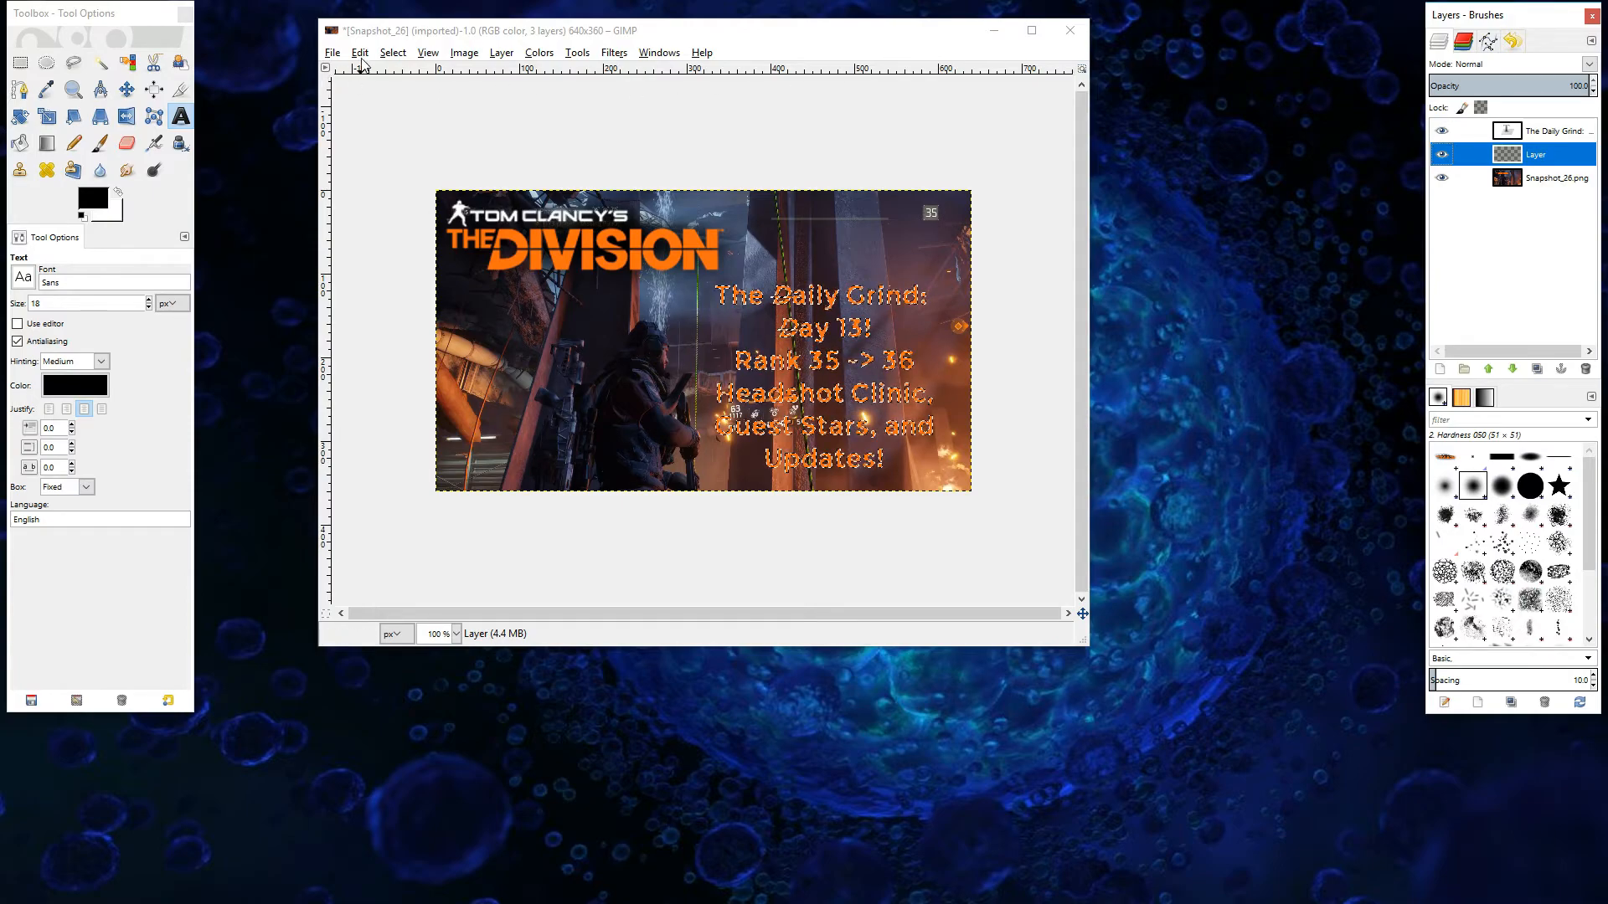
- Grow the text-shaped selection by 2 px two times in a row
{"action": "left_click", "coordinate": [364, 32]}
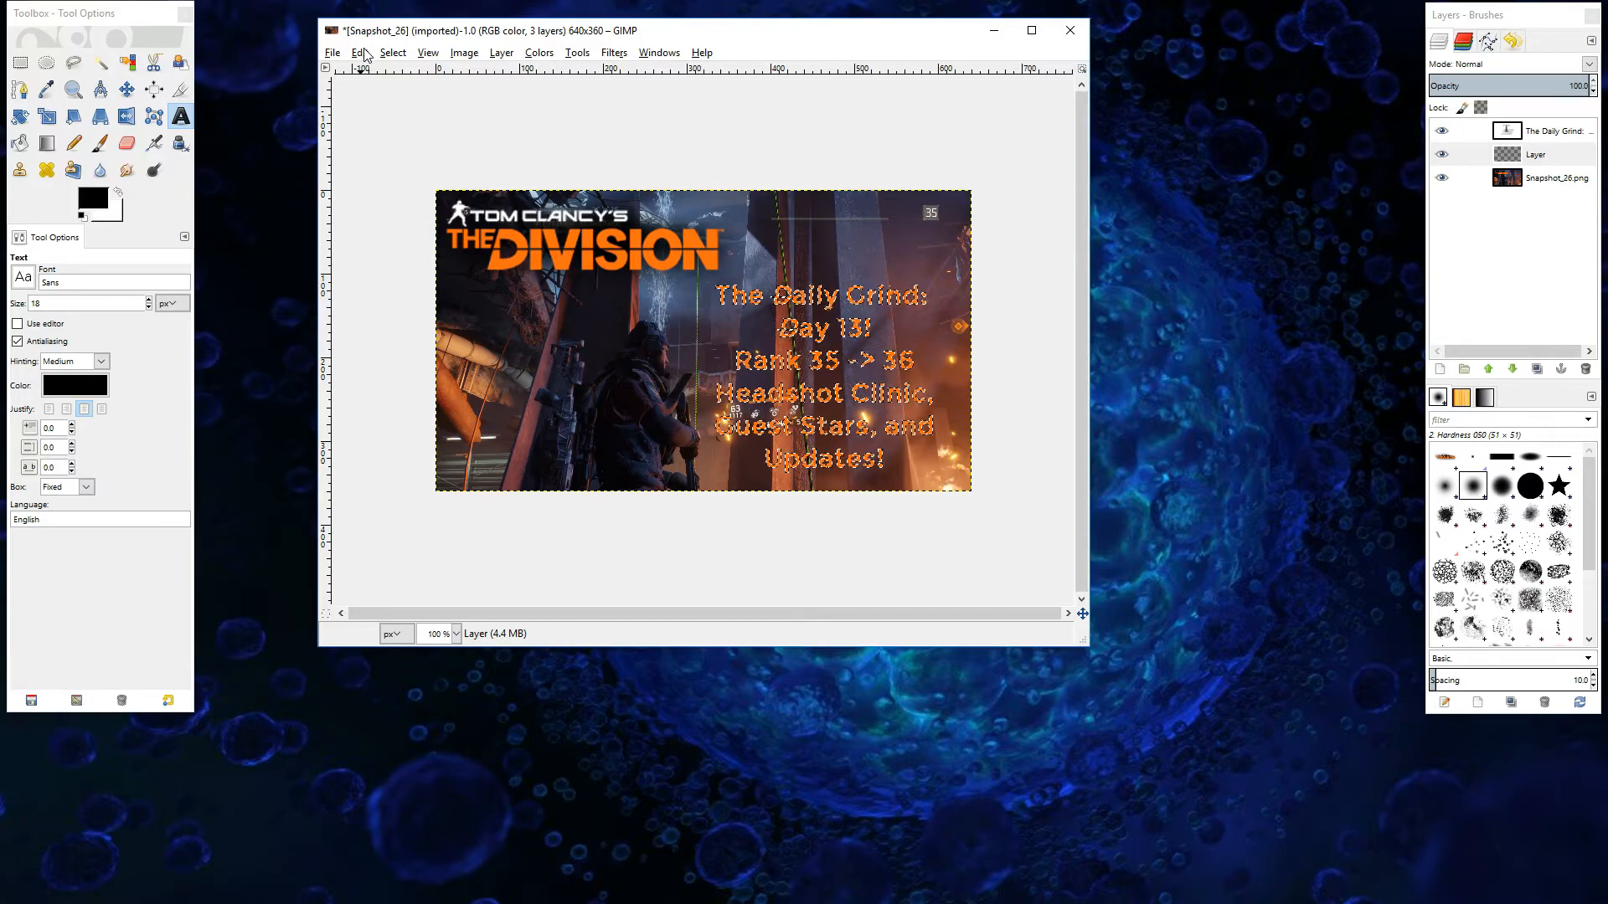
{"action": "left_click", "coordinate": [393, 55]}
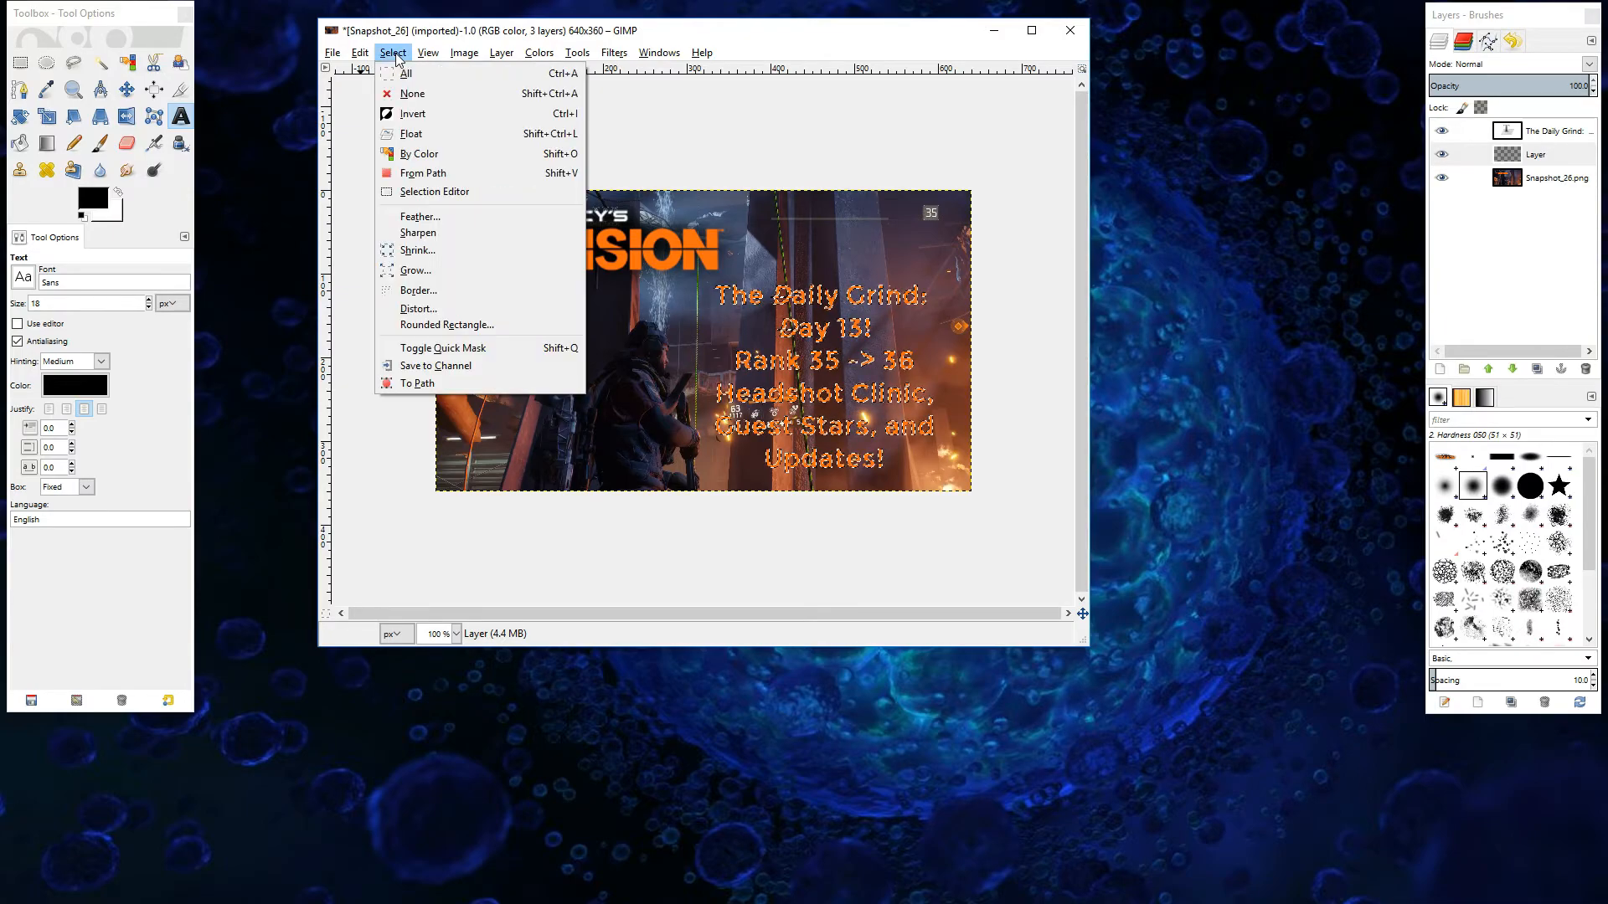
{"action": "left_click", "coordinate": [415, 270]}
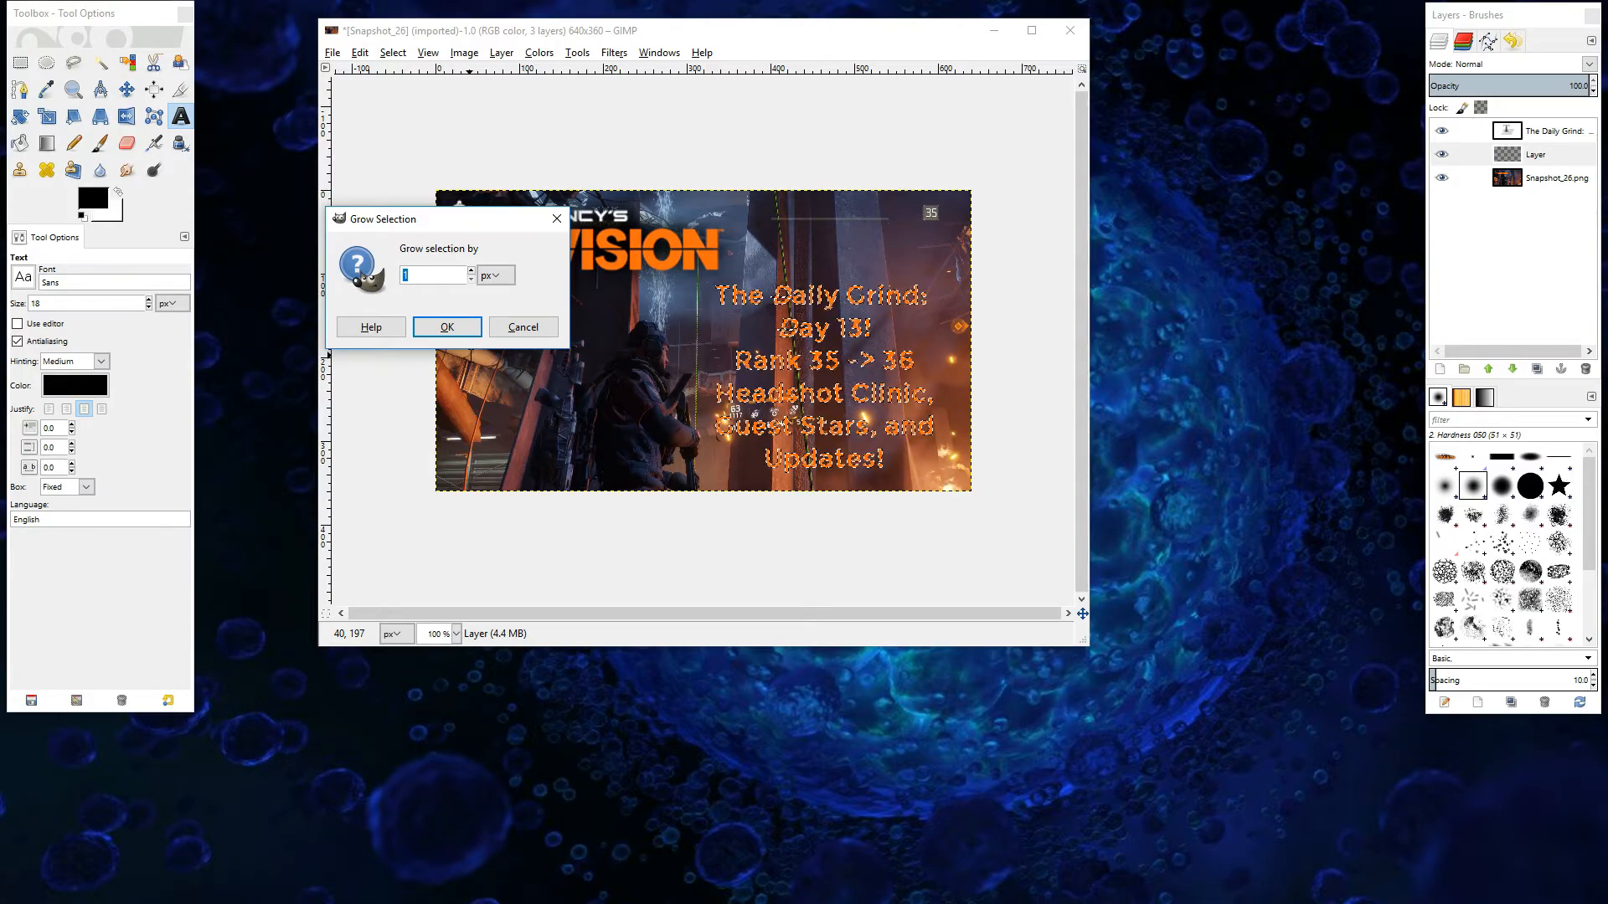
{"action": "left_click", "coordinate": [471, 271]}
{"action": "left_click", "coordinate": [470, 329]}
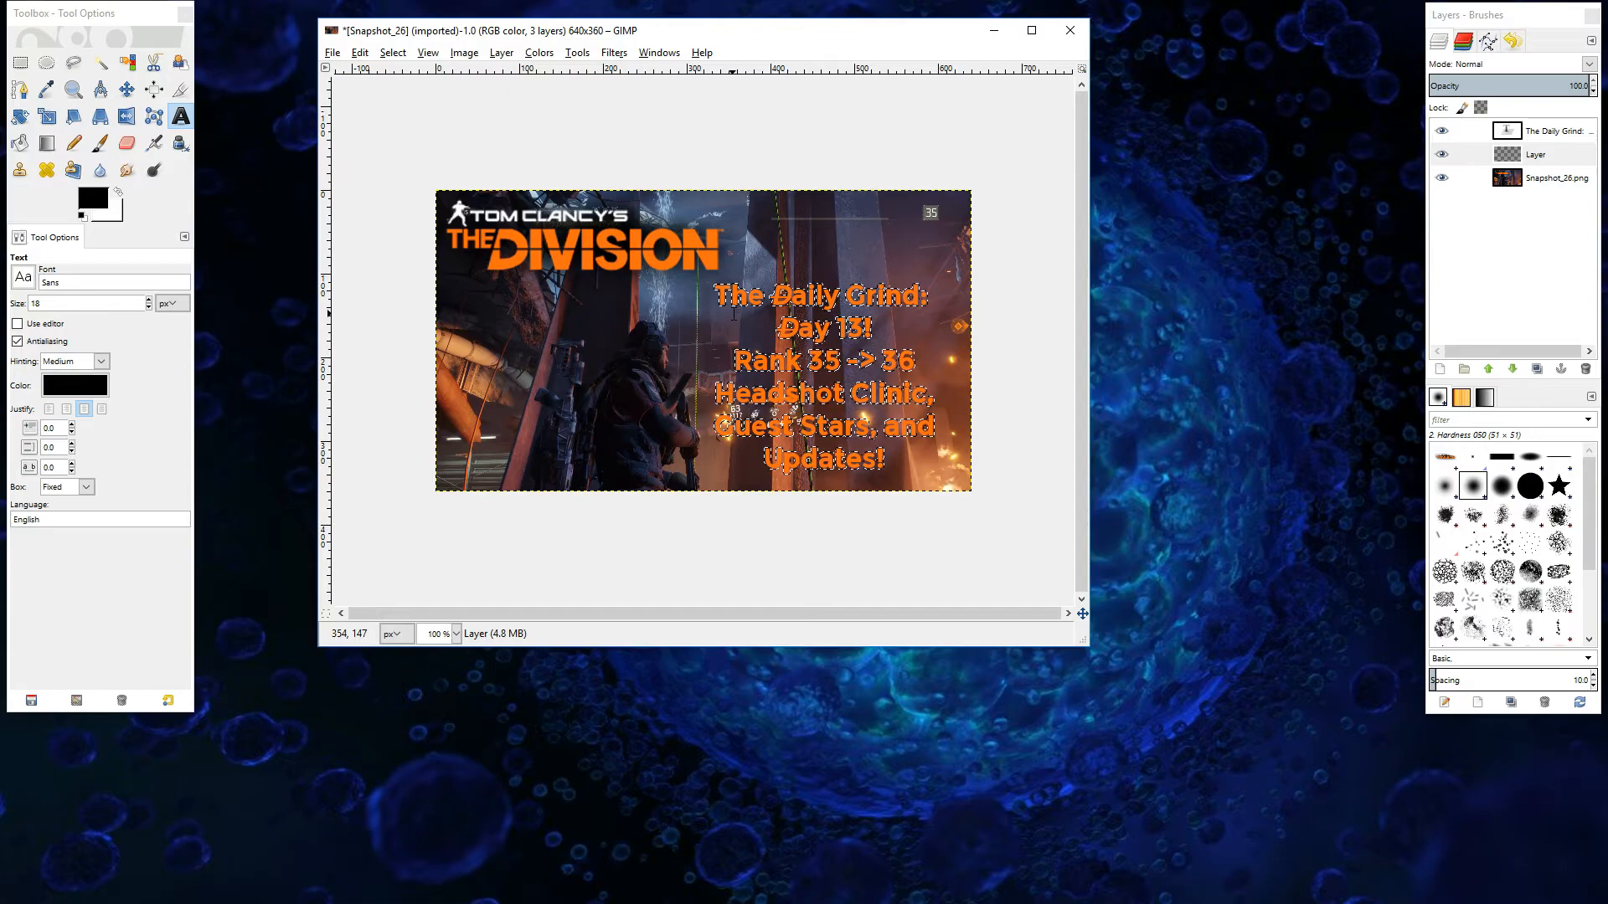
{"action": "left_click", "coordinate": [388, 56]}
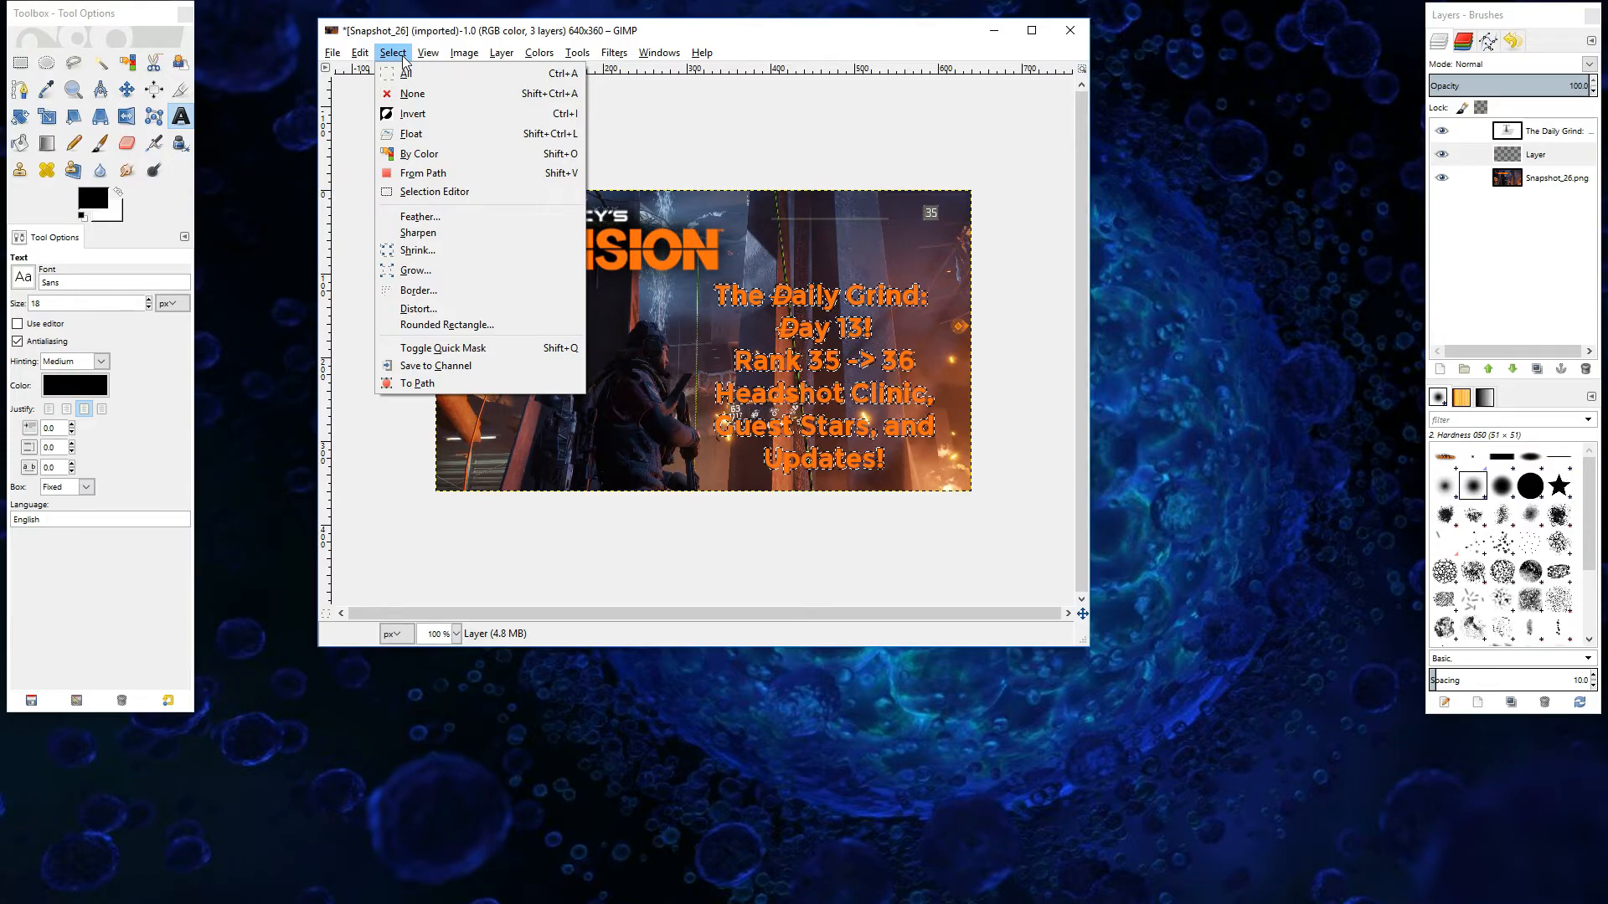
{"action": "left_click", "coordinate": [428, 272]}
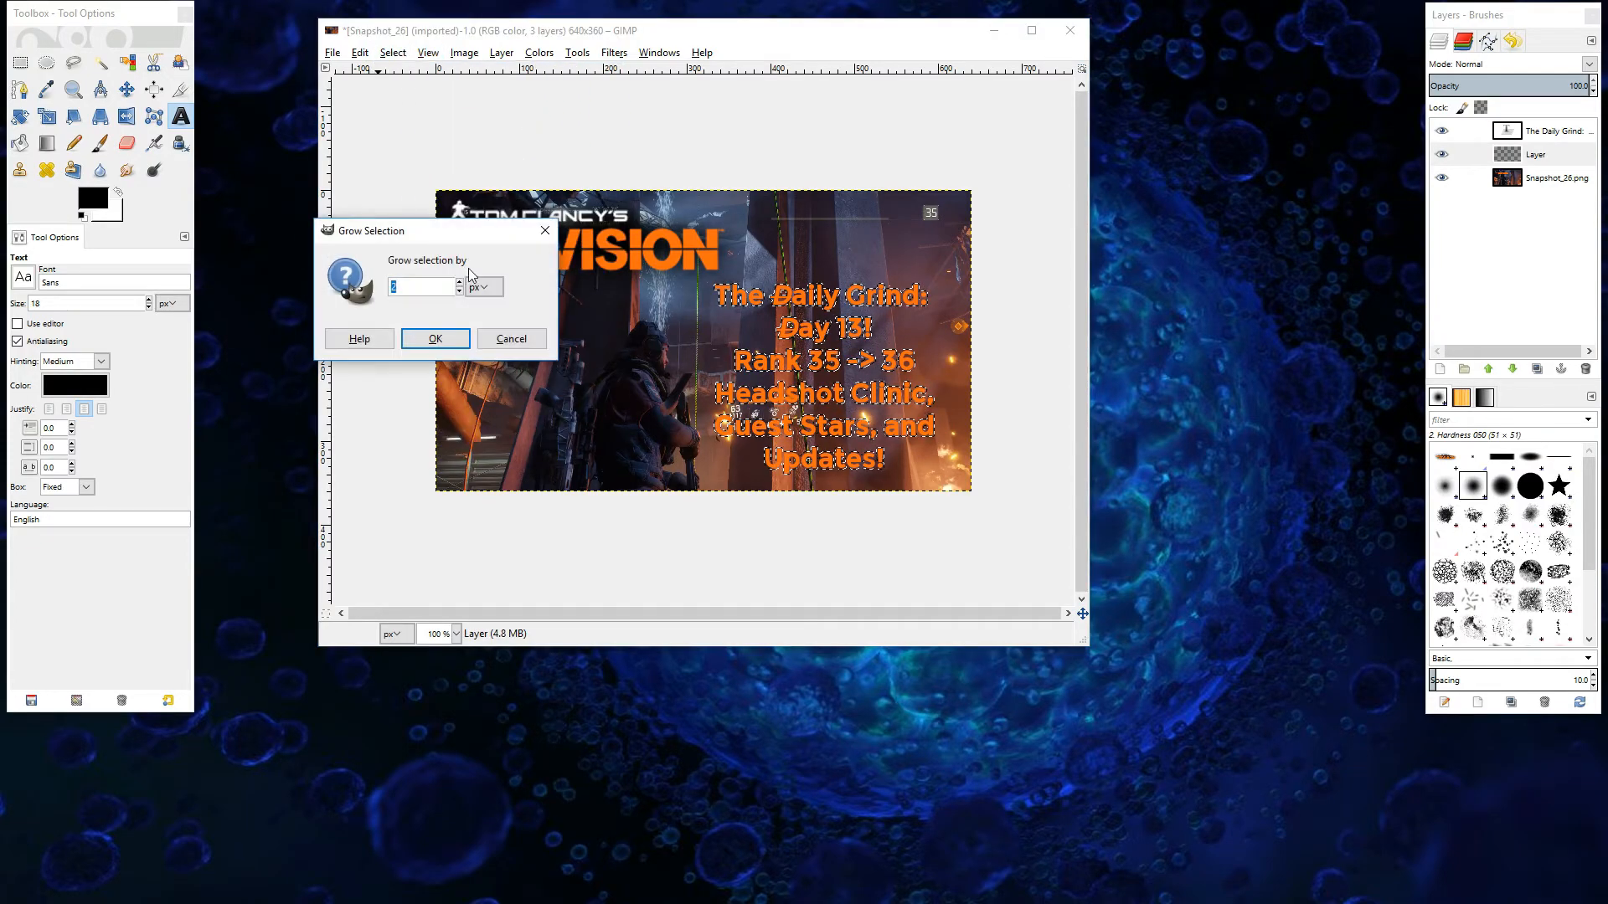
{"action": "left_click", "coordinate": [458, 336]}
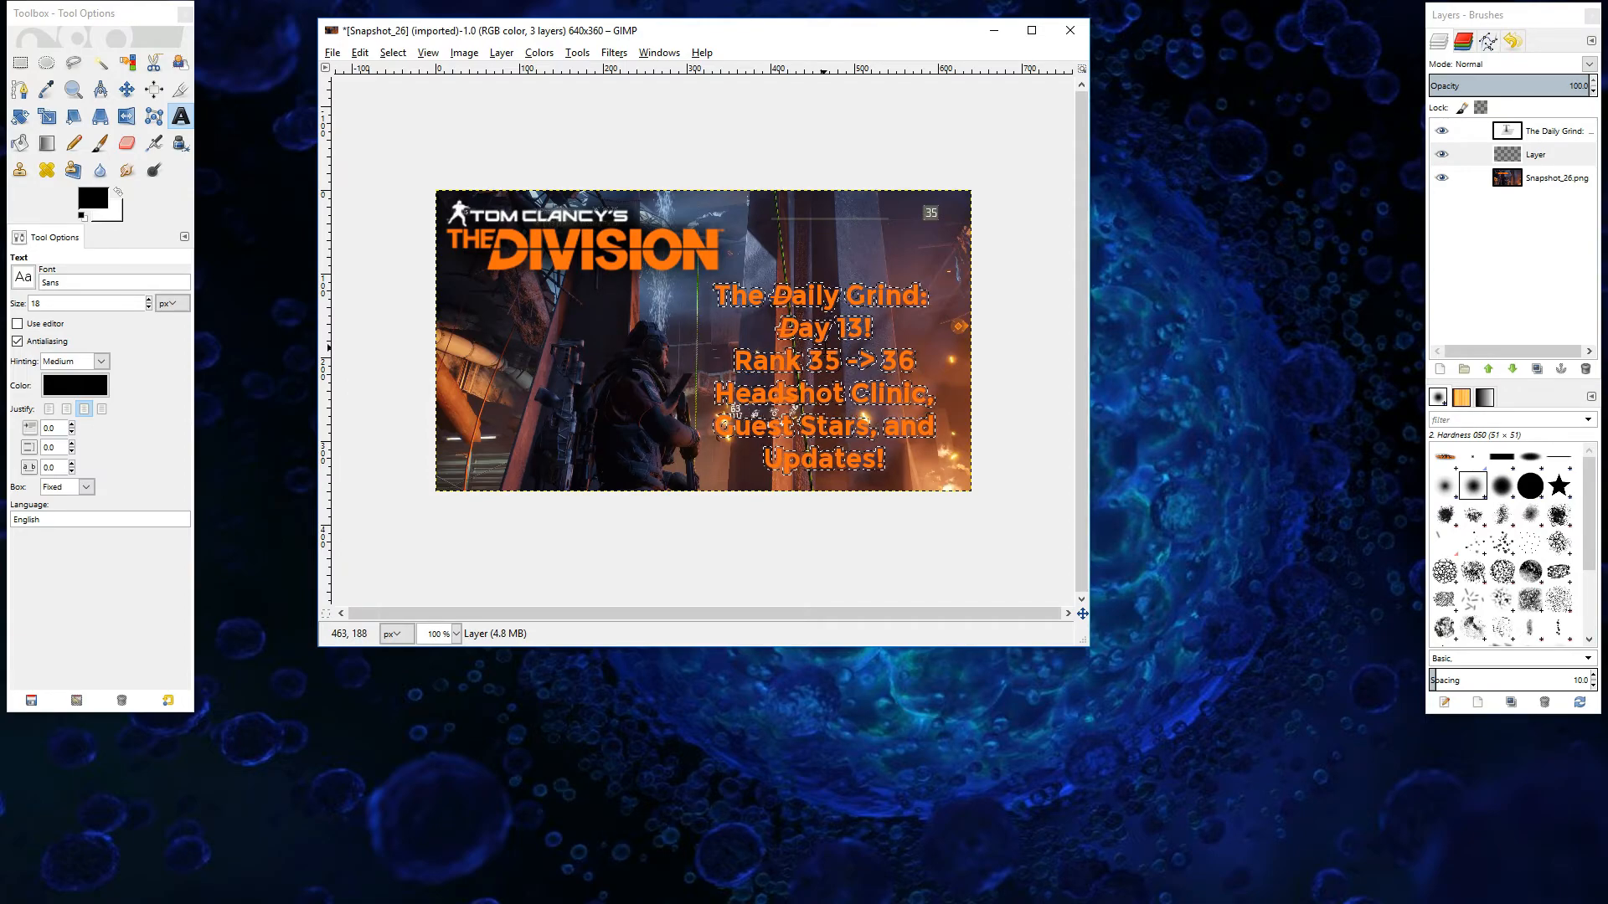
- Hide the title text layer and bucket-fill the grown selection with black on the new layer
{"action": "left_click", "coordinate": [1442, 132]}
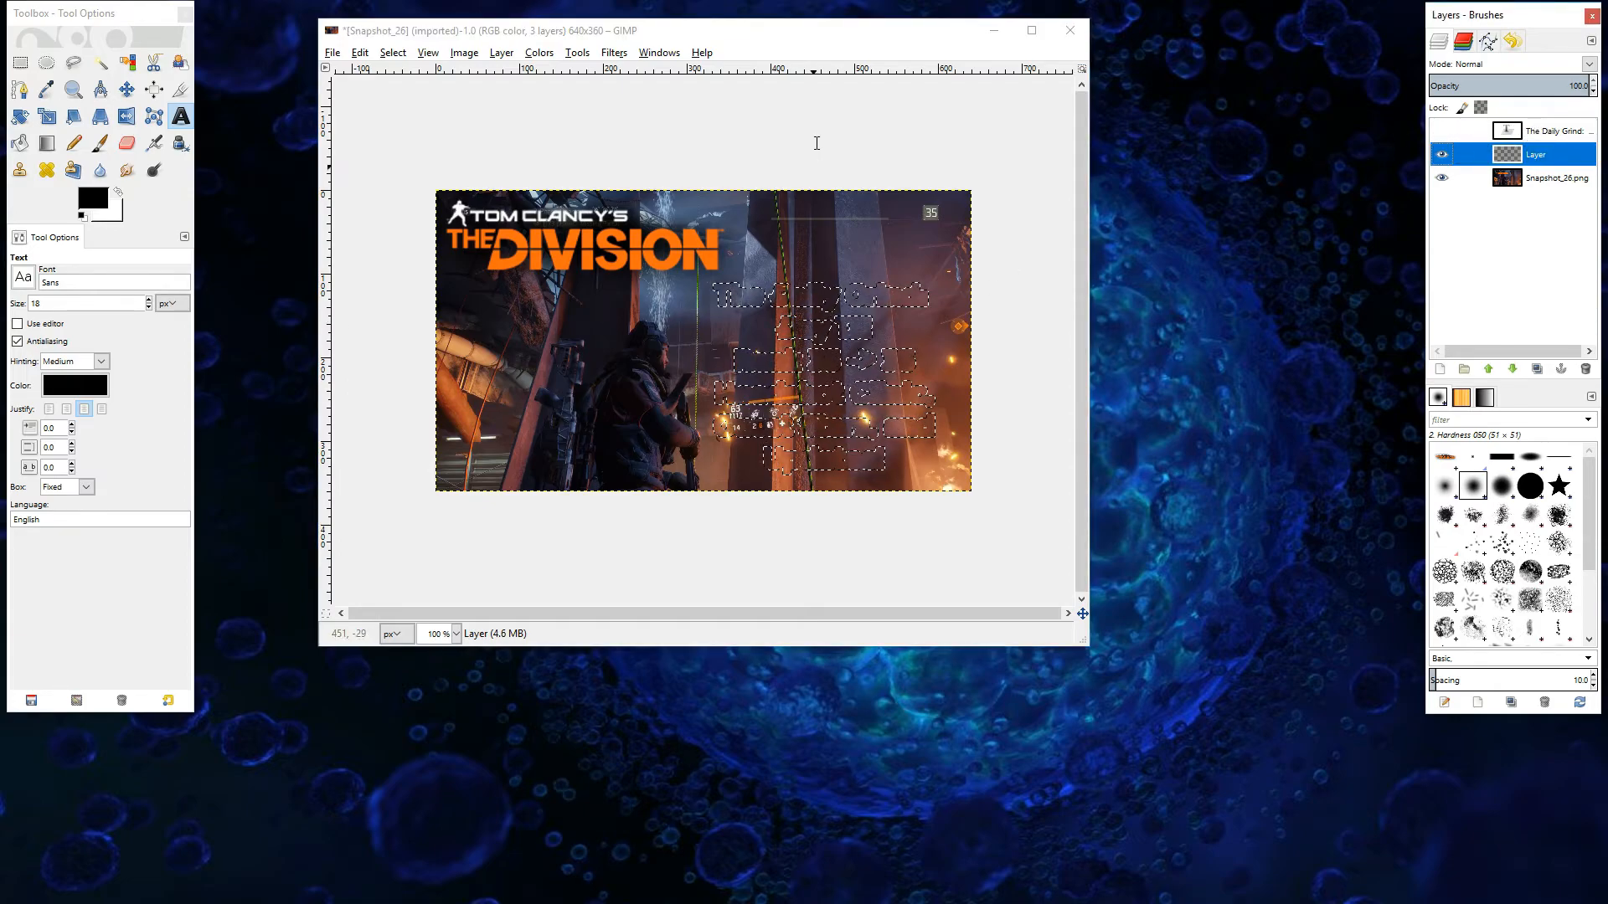
{"action": "left_click", "coordinate": [811, 45]}
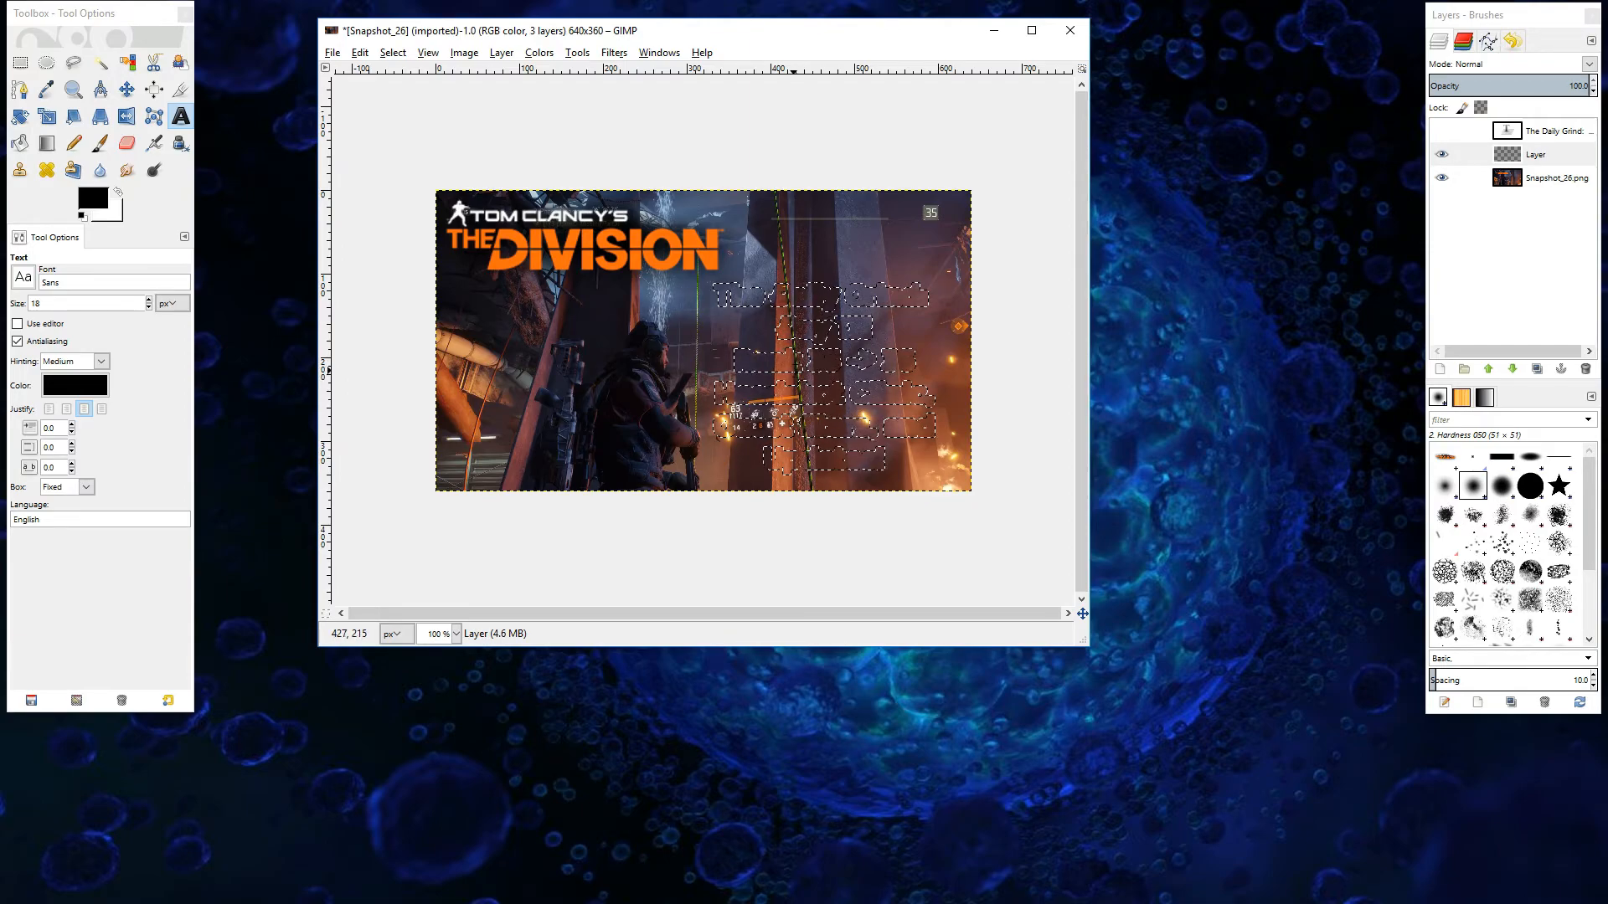
{"action": "left_click", "coordinate": [20, 145]}
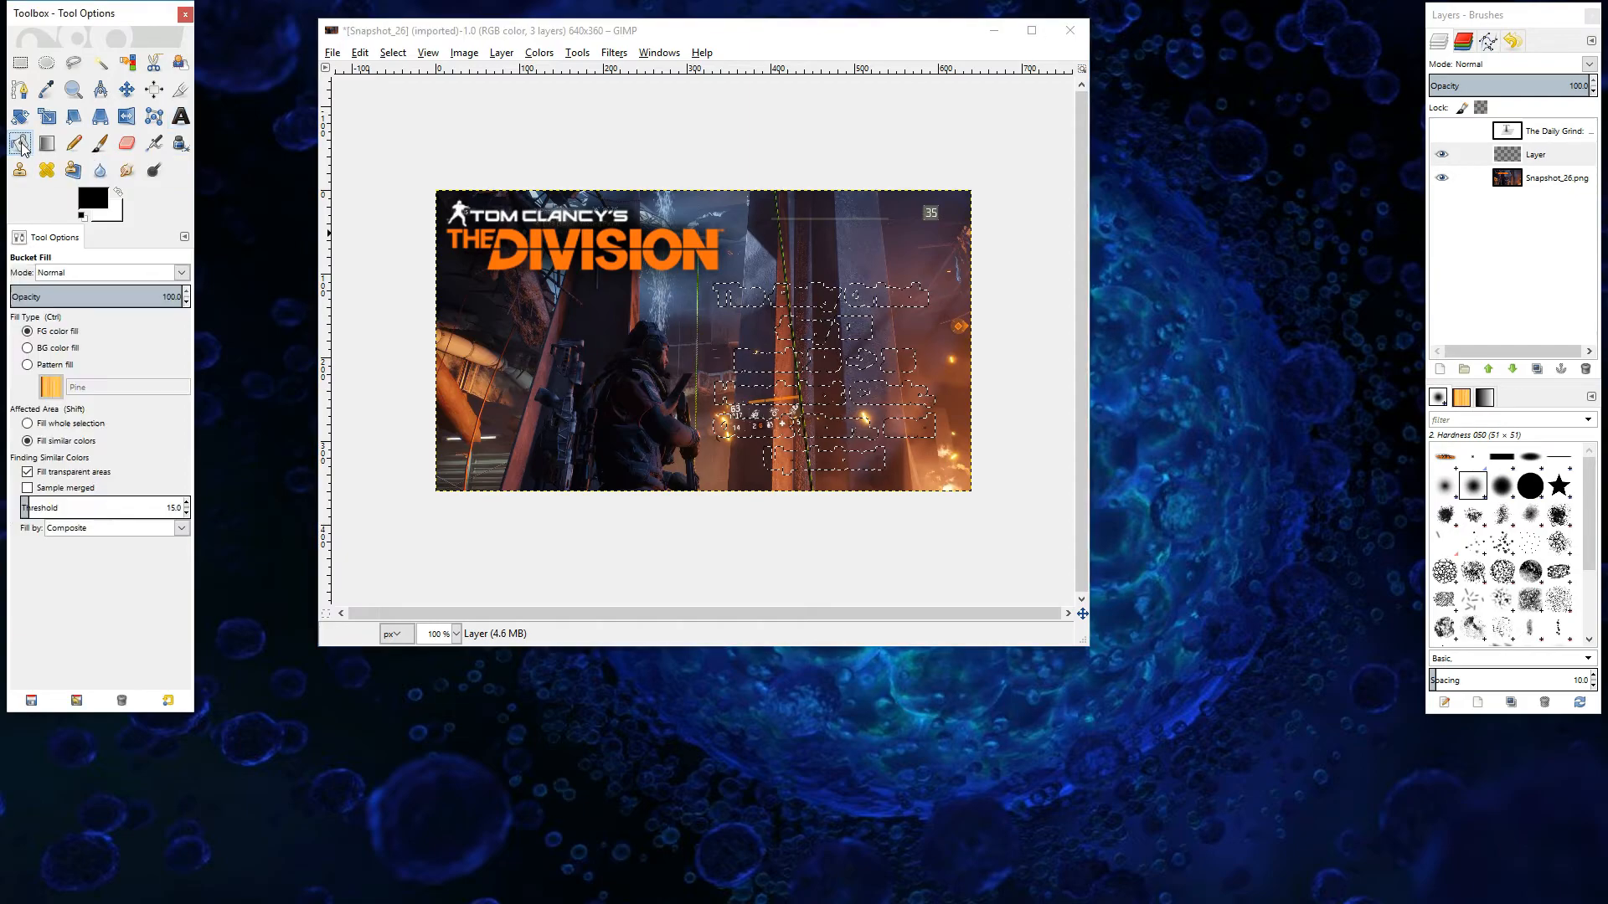
{"action": "left_click", "coordinate": [93, 209]}
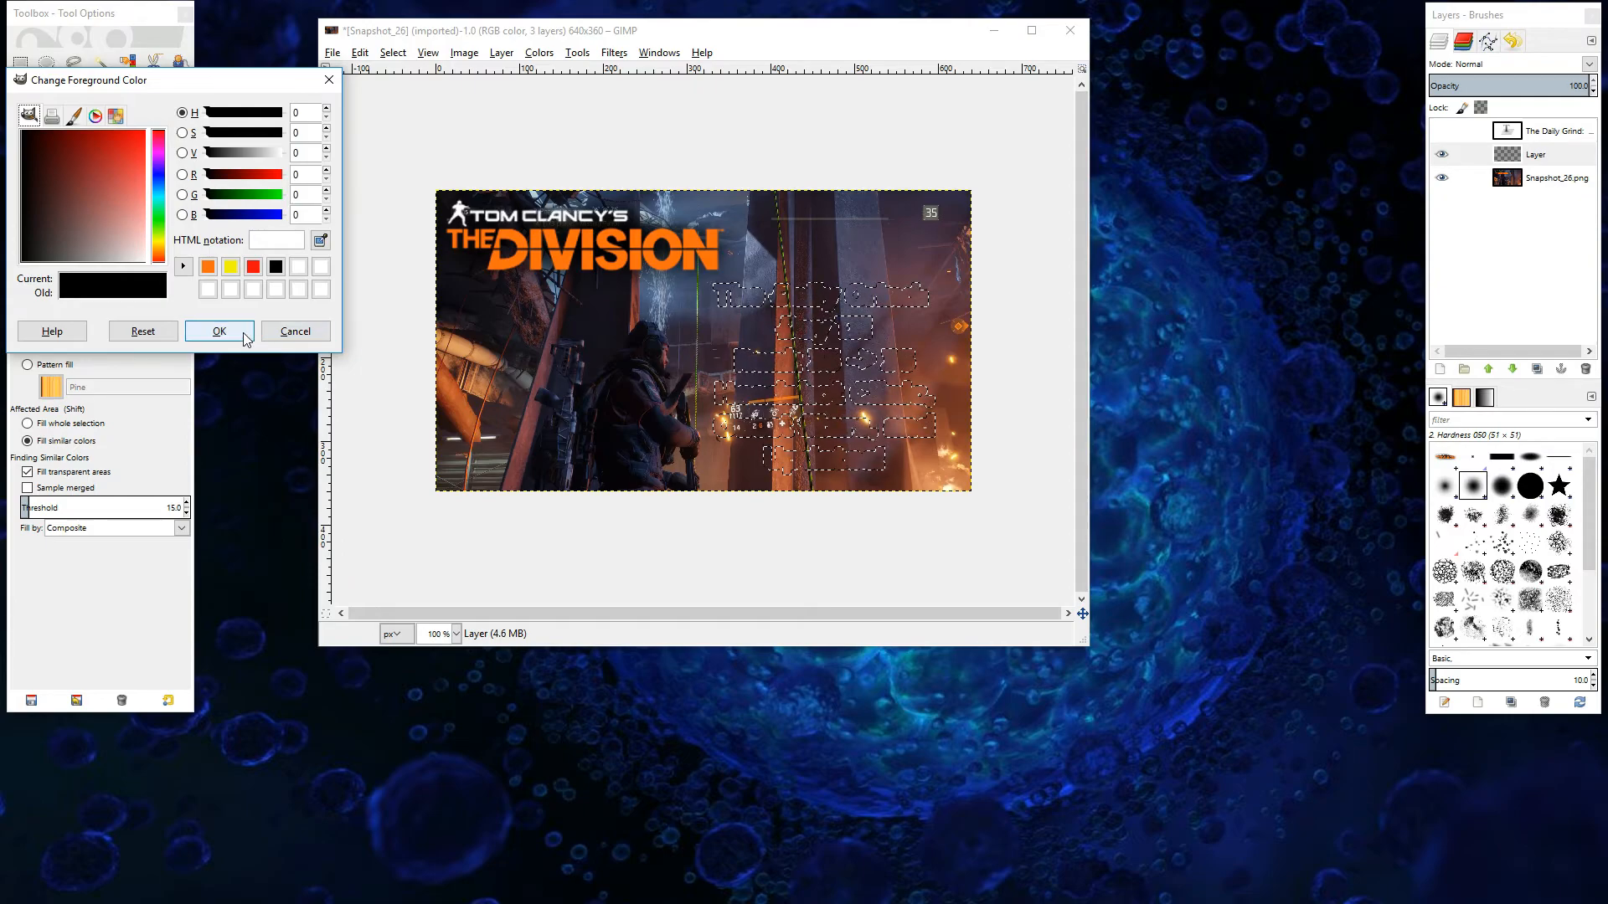
{"action": "left_click", "coordinate": [217, 331]}
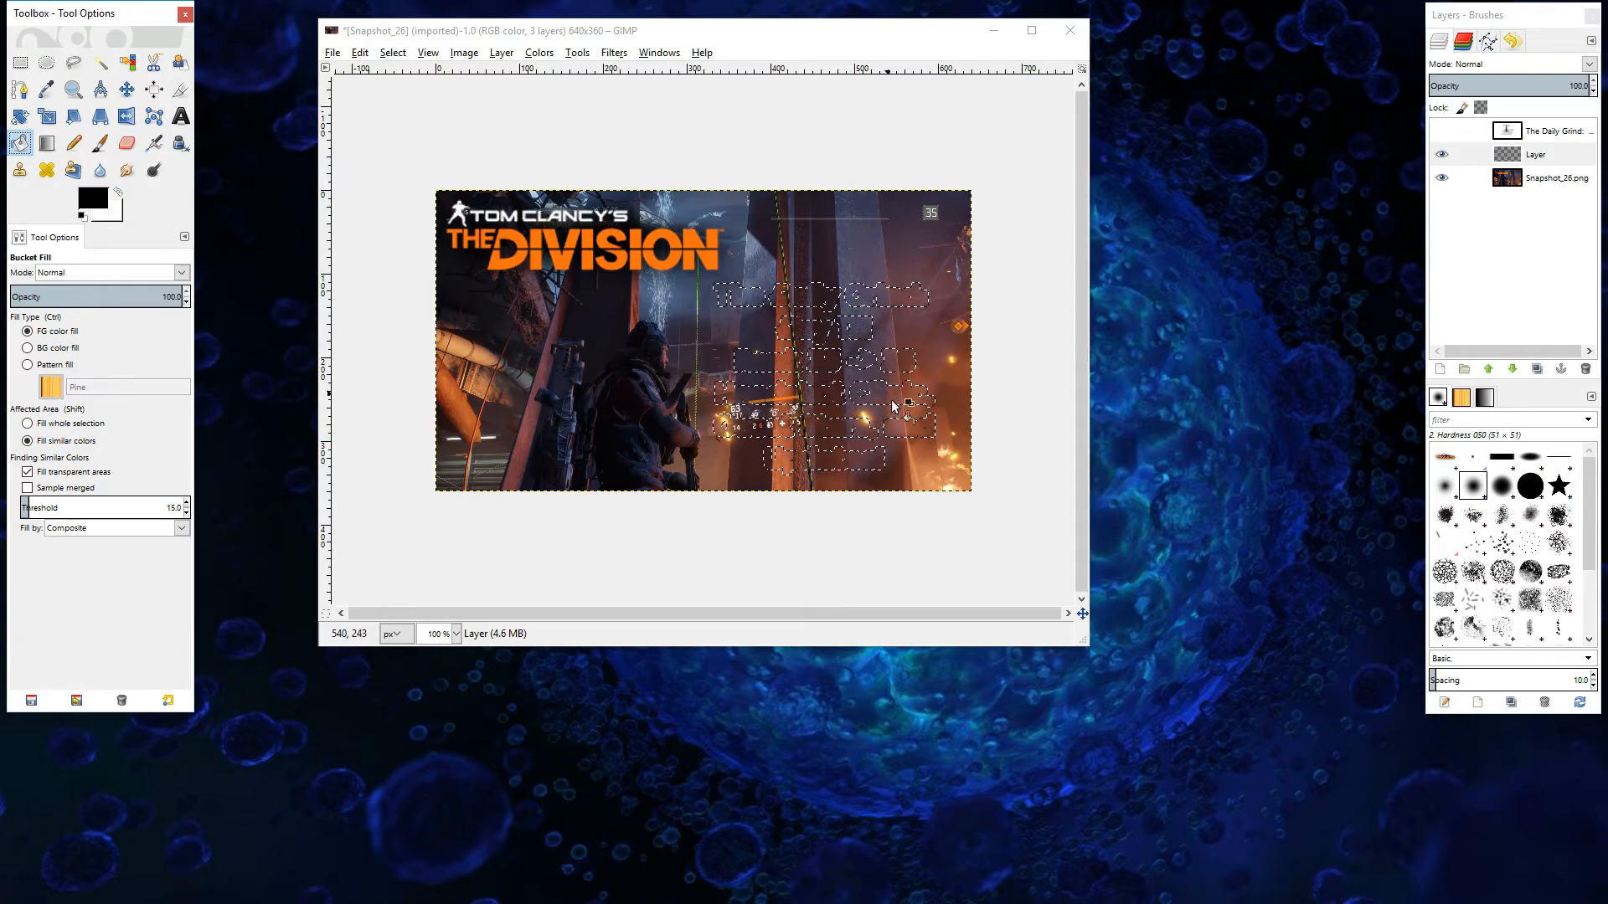
{"action": "left_click", "coordinate": [760, 367]}
{"action": "left_click", "coordinate": [759, 360]}
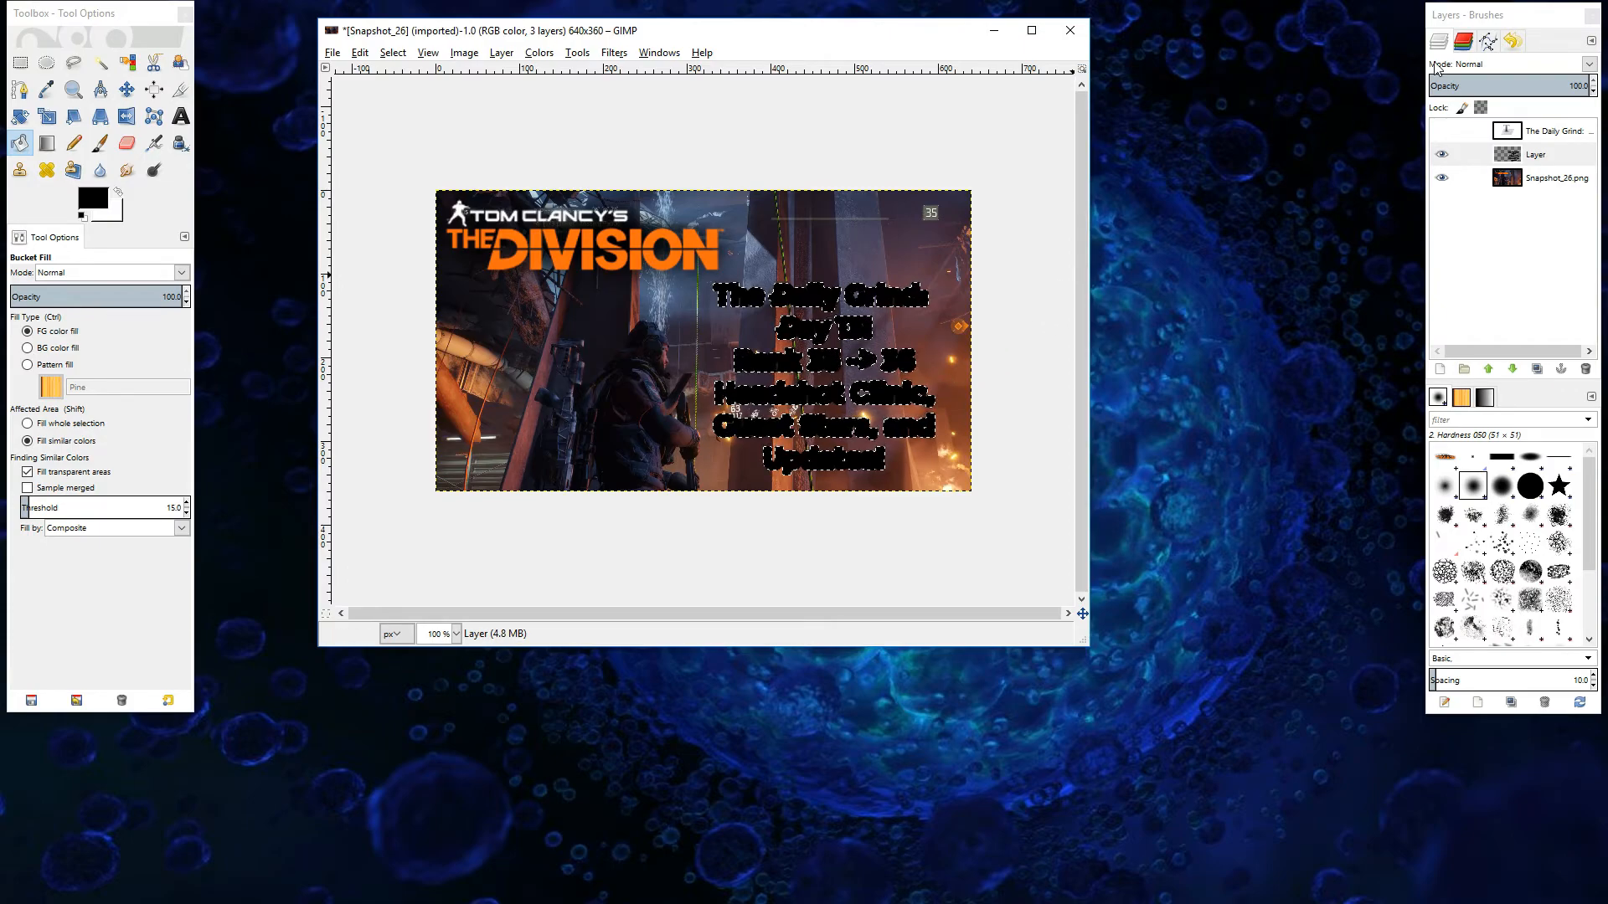
- Show the title text layer again above its black outline and clear the selection
{"action": "left_click", "coordinate": [1489, 12]}
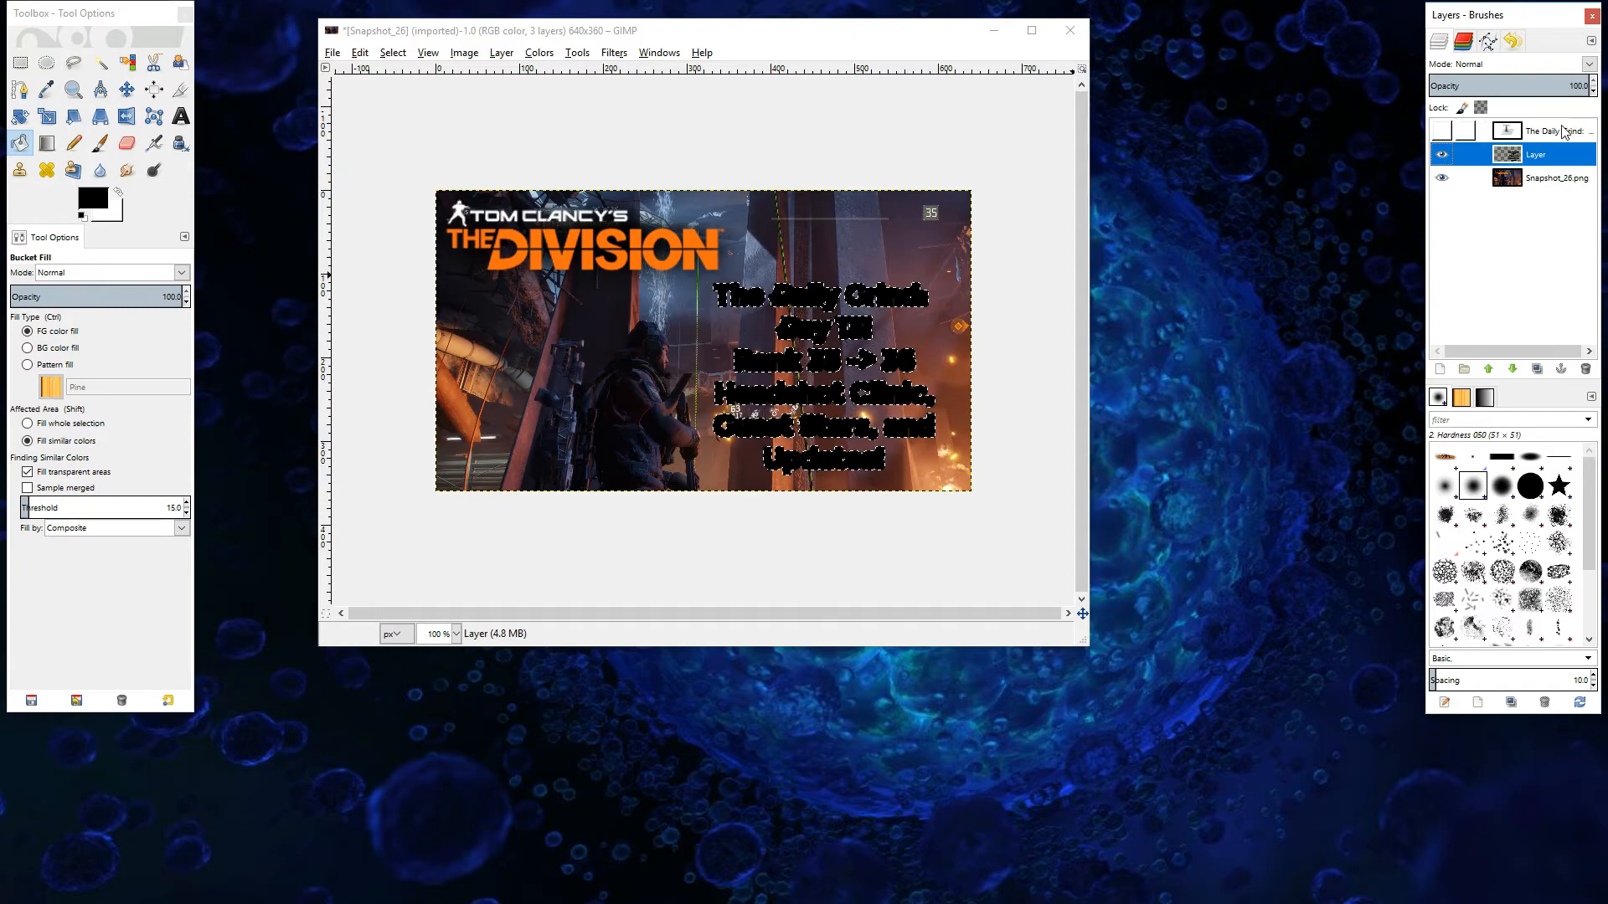
{"action": "left_click", "coordinate": [1442, 131]}
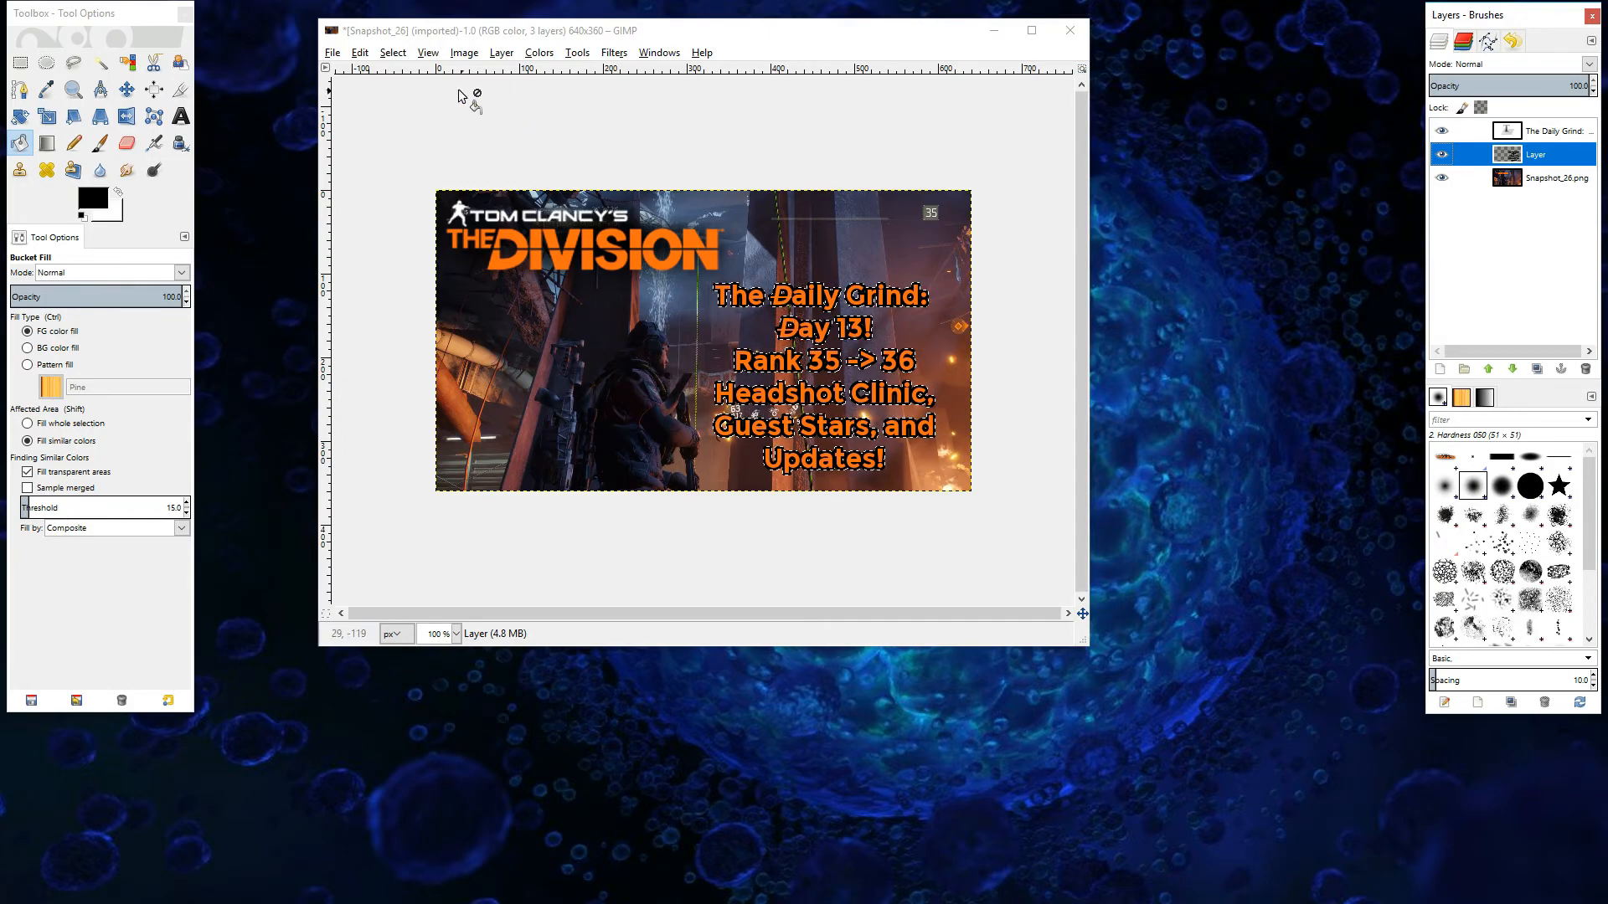
{"action": "left_click", "coordinate": [391, 53]}
{"action": "left_click", "coordinate": [394, 93]}
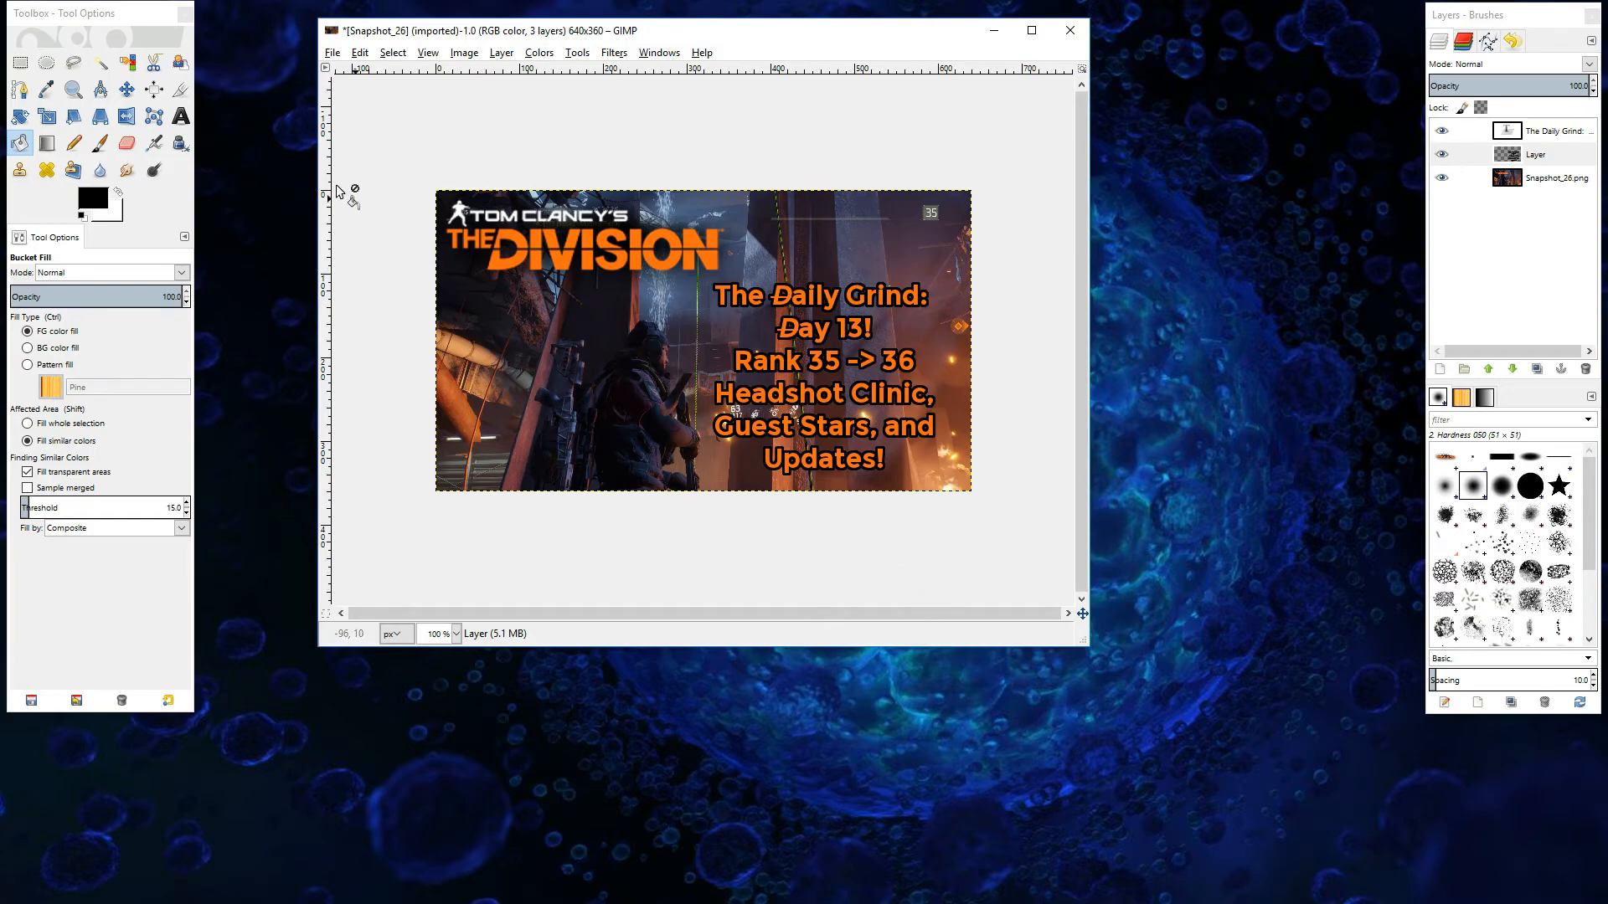
{"action": "left_click", "coordinate": [331, 52]}
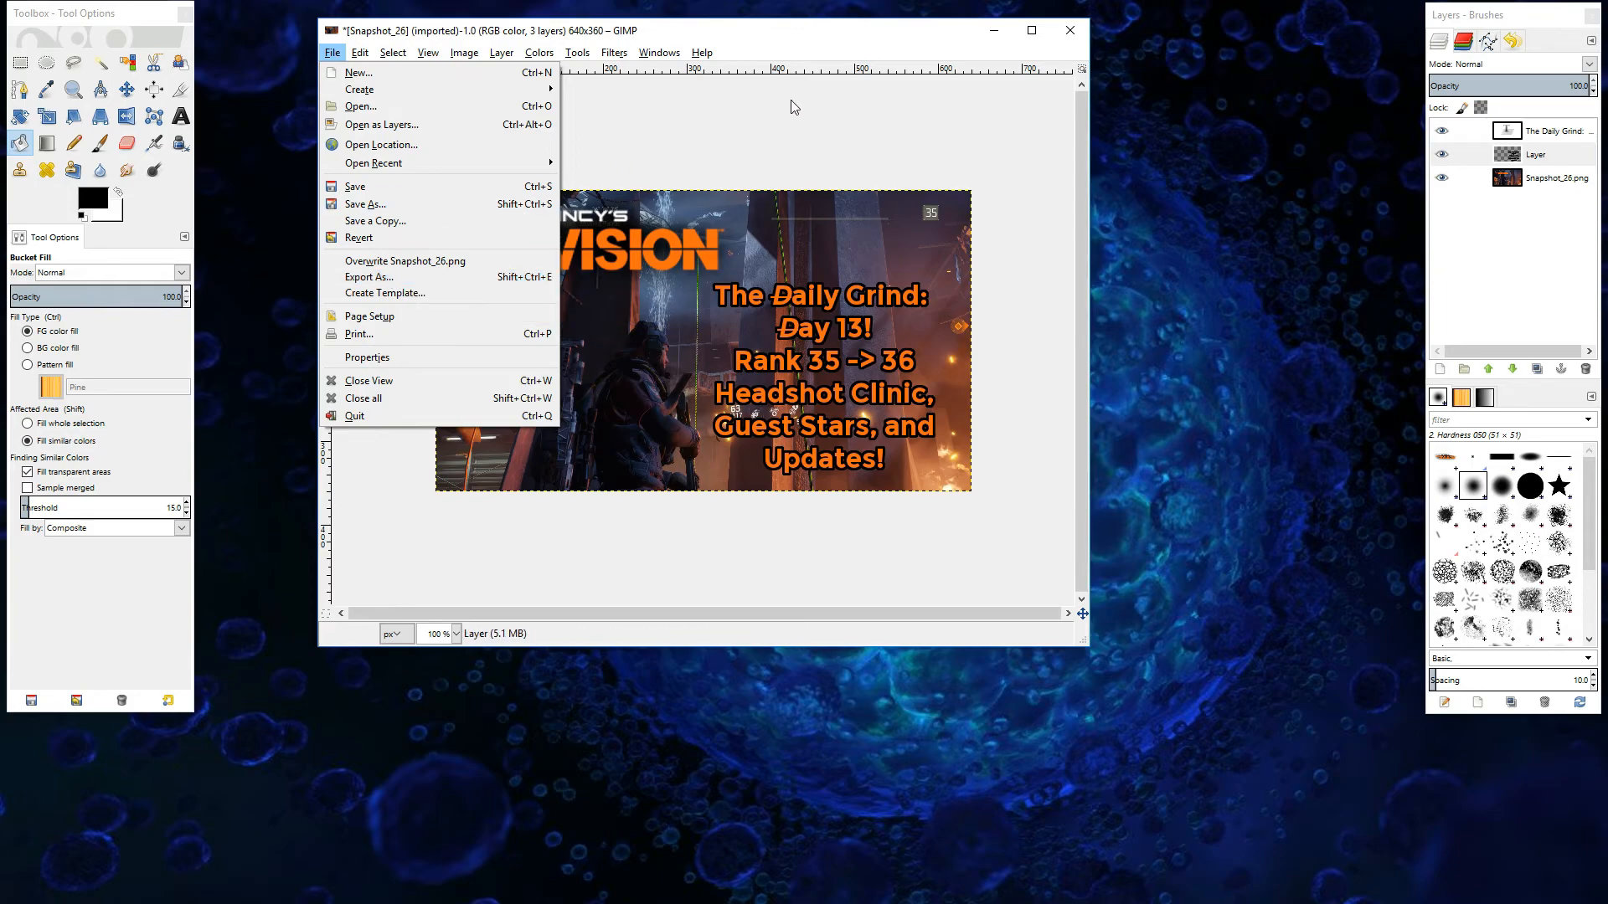
{"action": "left_click", "coordinate": [995, 357]}
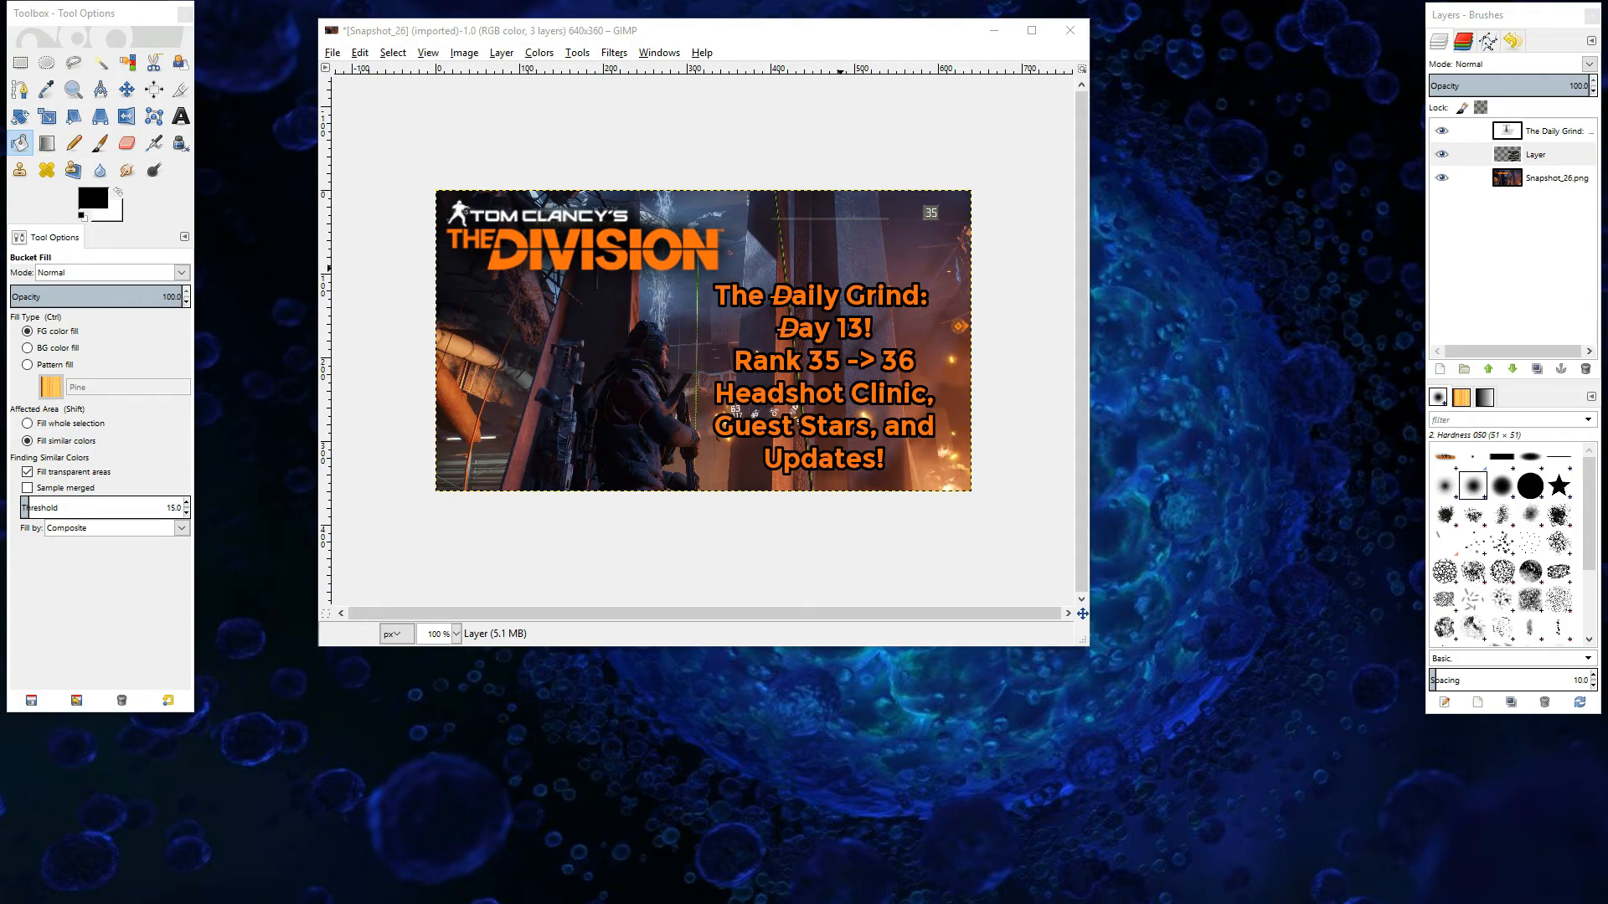
- Switch to the YouTube Thumbs folder in File Explorer and examine the earlier Daily Grind thumbnails for comparison with the current image
{"action": "left_click_drag", "start_coordinate": [1607, 134], "coordinate": [1137, 122]}
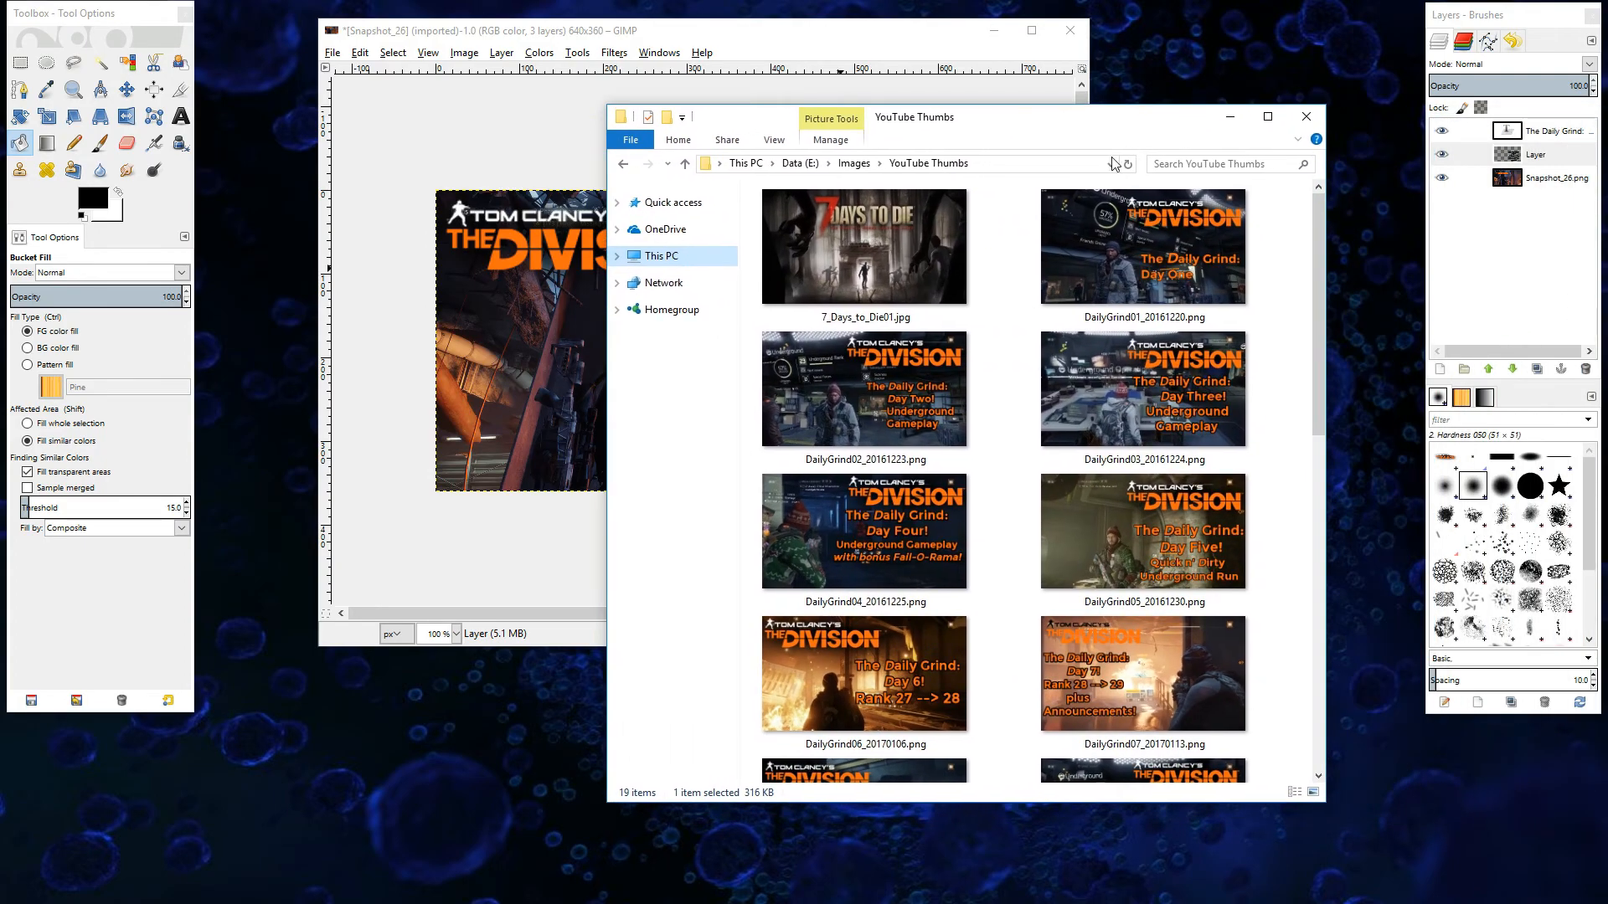
{"action": "left_click", "coordinate": [771, 148]}
{"action": "left_click", "coordinate": [789, 164]}
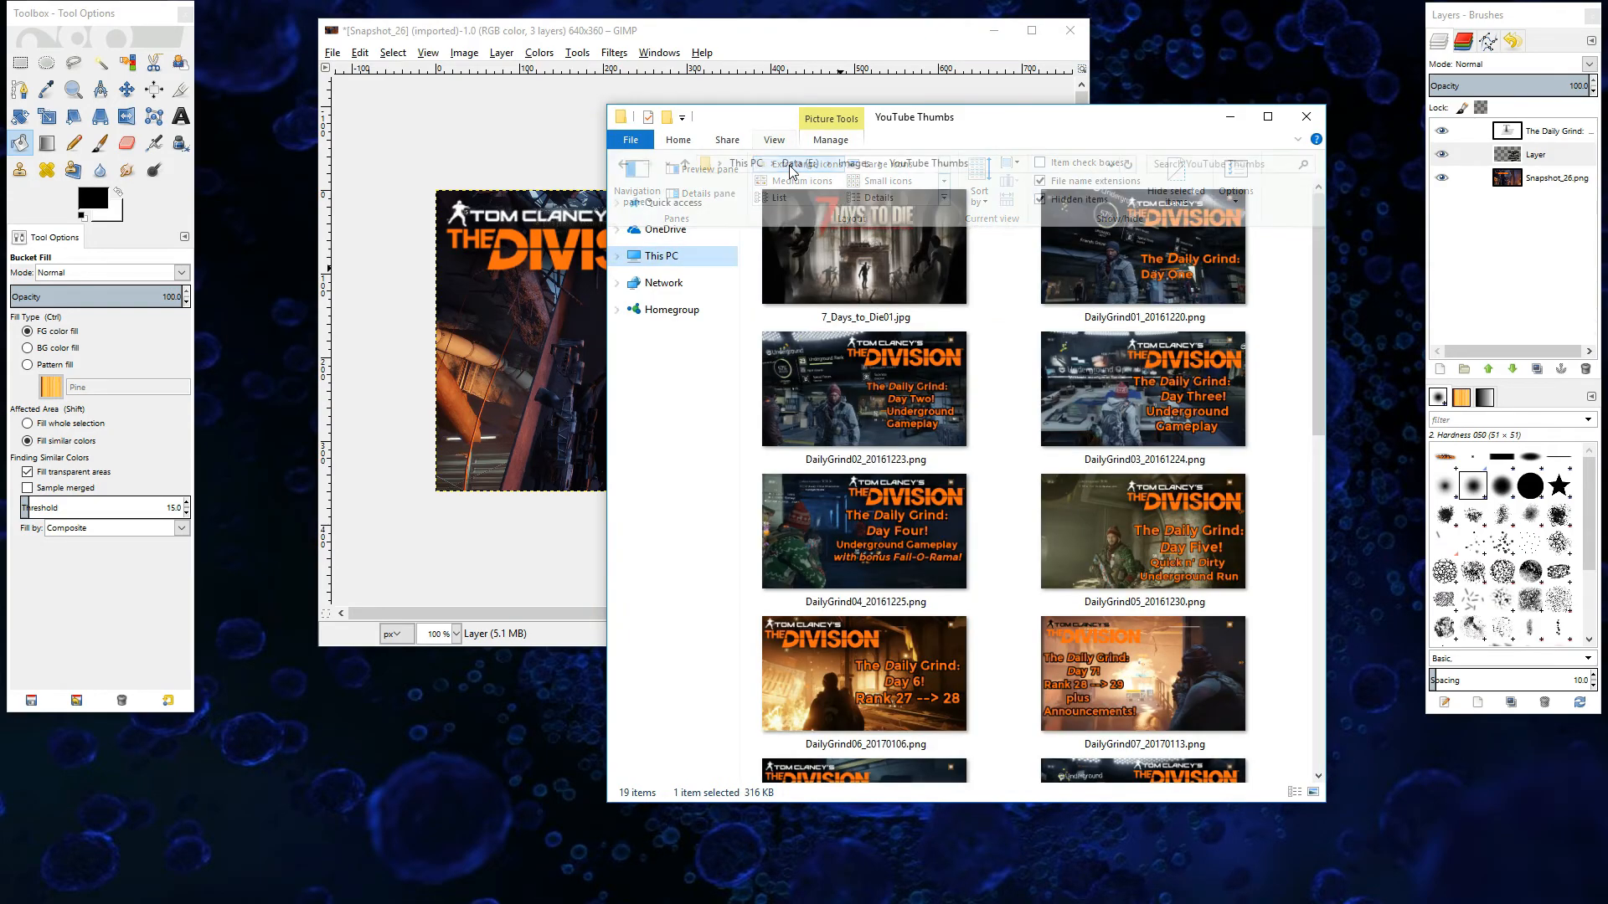
{"action": "left_click_drag", "start_coordinate": [1144, 128], "coordinate": [1110, 82]}
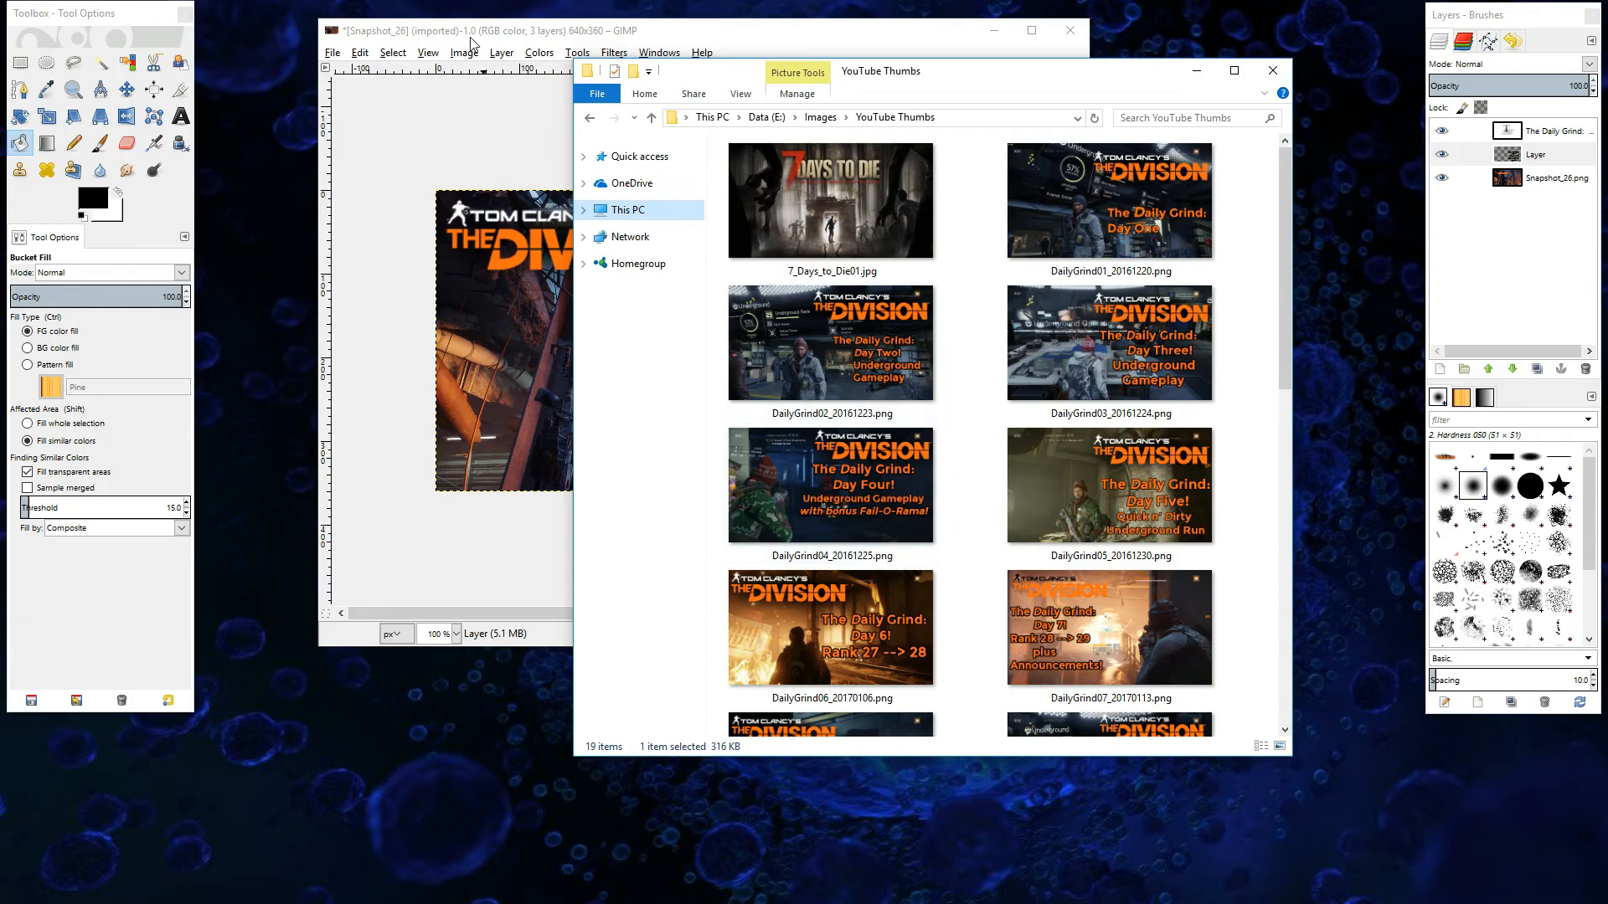
{"action": "left_click_drag", "start_coordinate": [955, 77], "coordinate": [1058, 87]}
{"action": "left_click", "coordinate": [670, 402]}
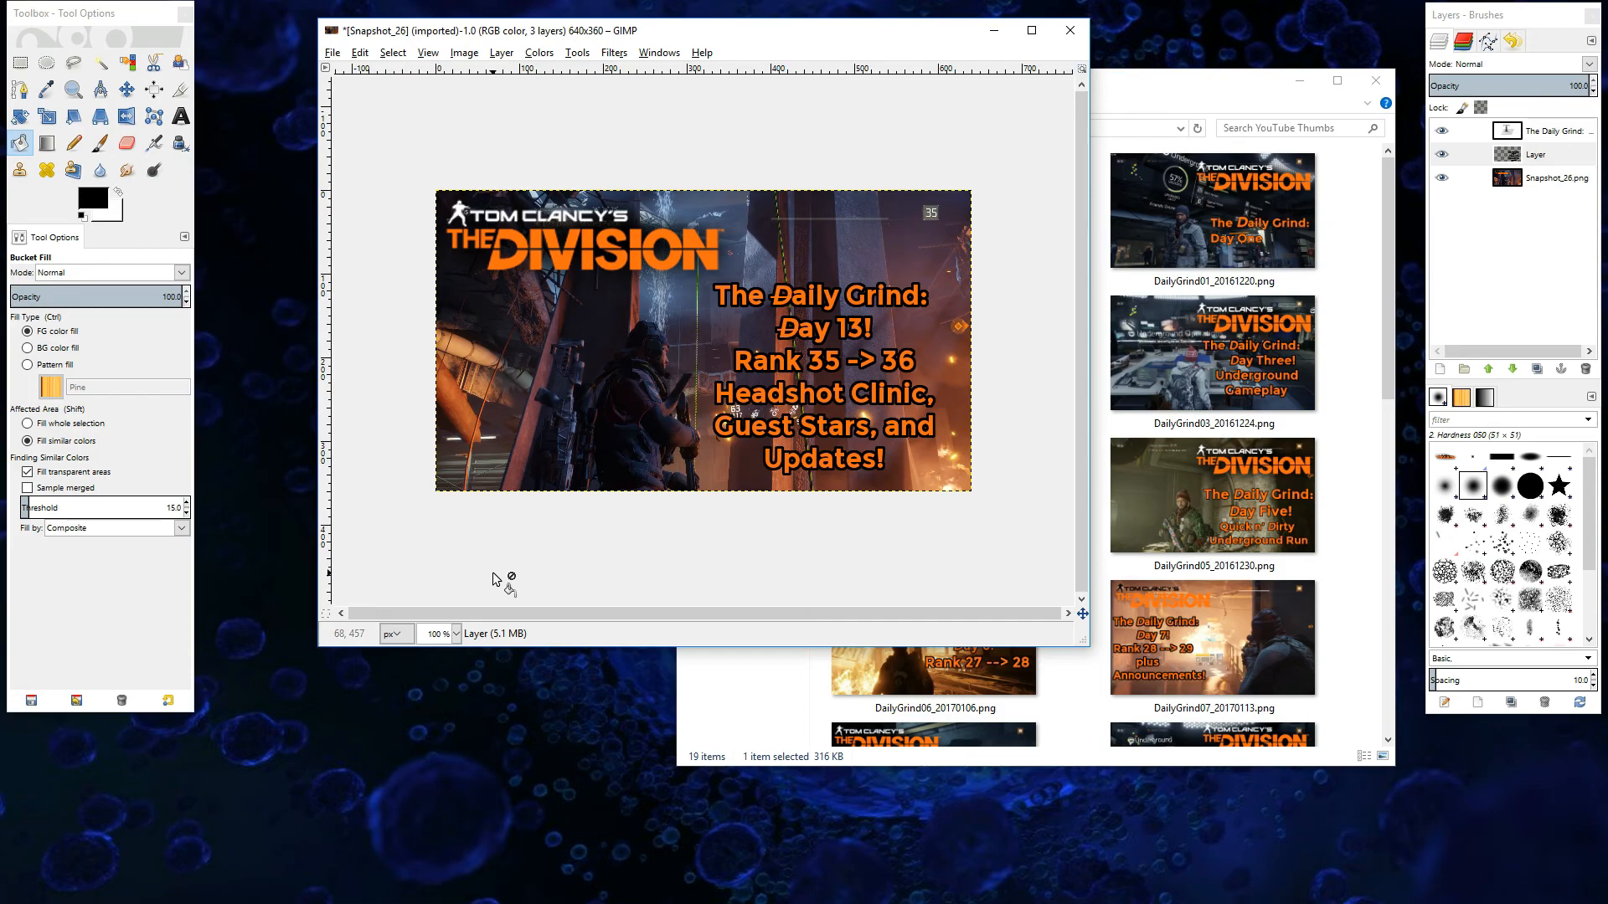
{"action": "left_click", "coordinate": [1173, 93]}
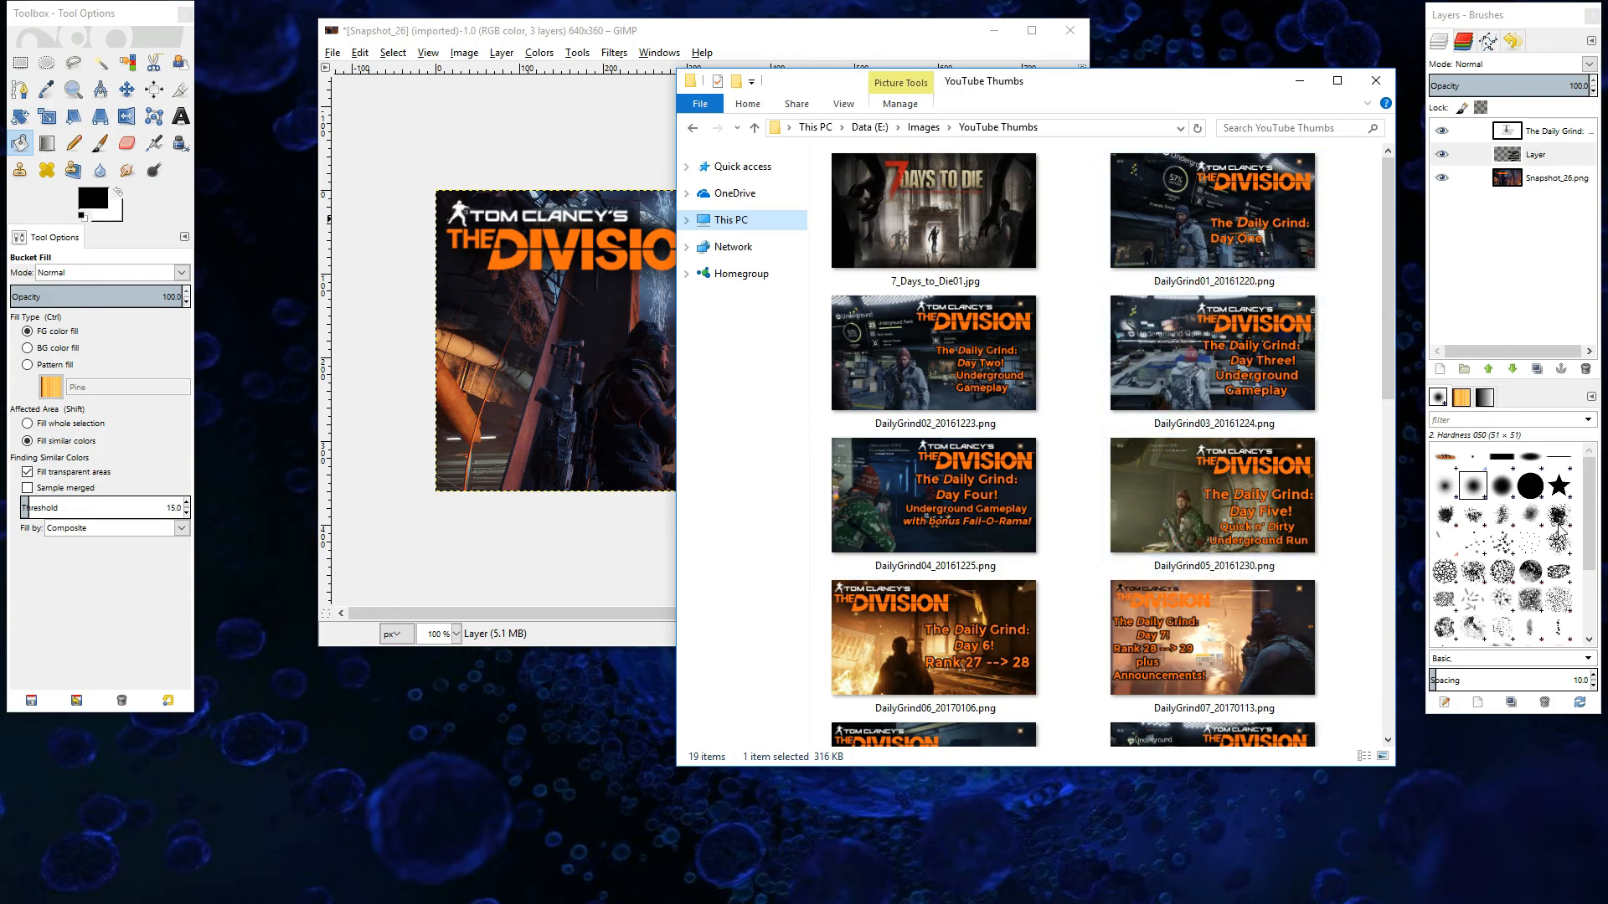
{"action": "left_click_drag", "start_coordinate": [1145, 90], "coordinate": [779, 75]}
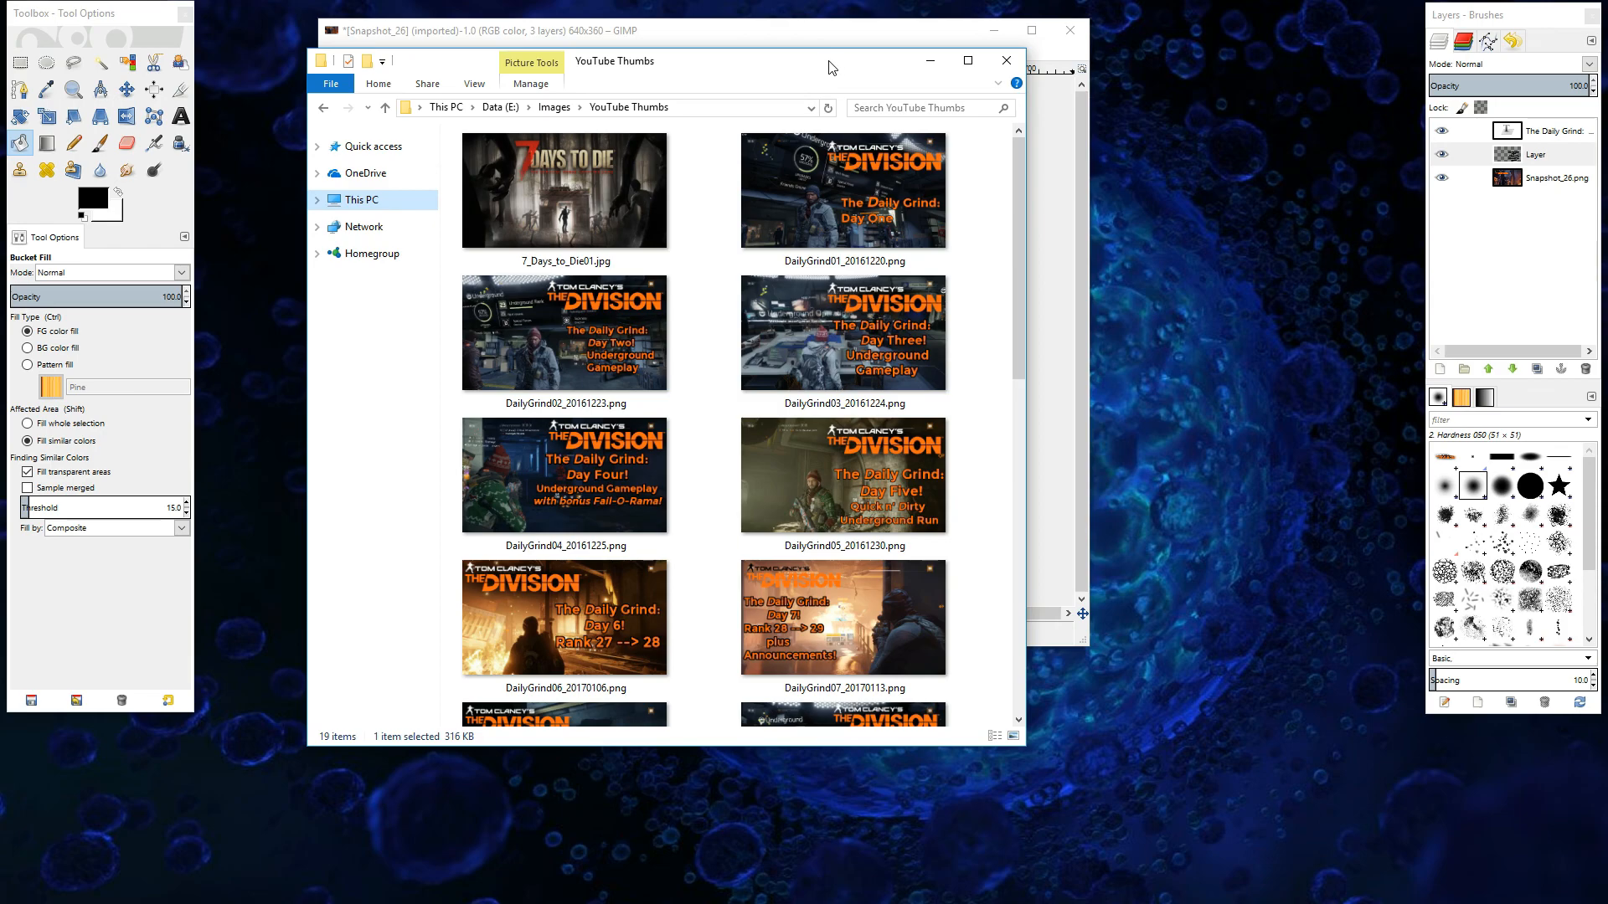
{"action": "left_click_drag", "start_coordinate": [829, 67], "coordinate": [952, 132]}
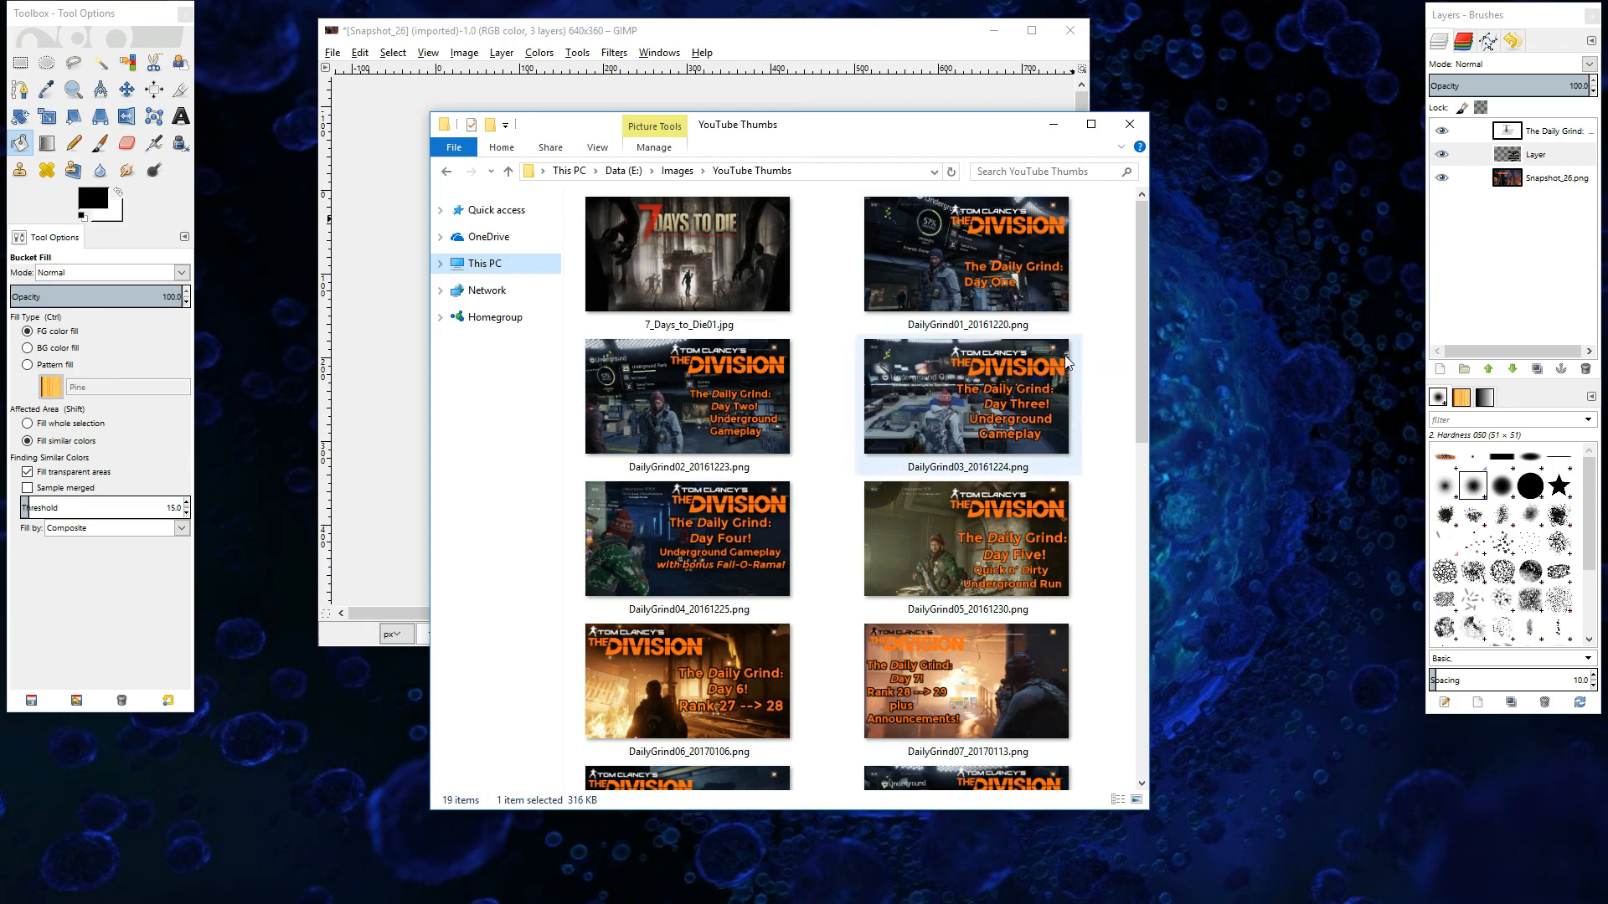